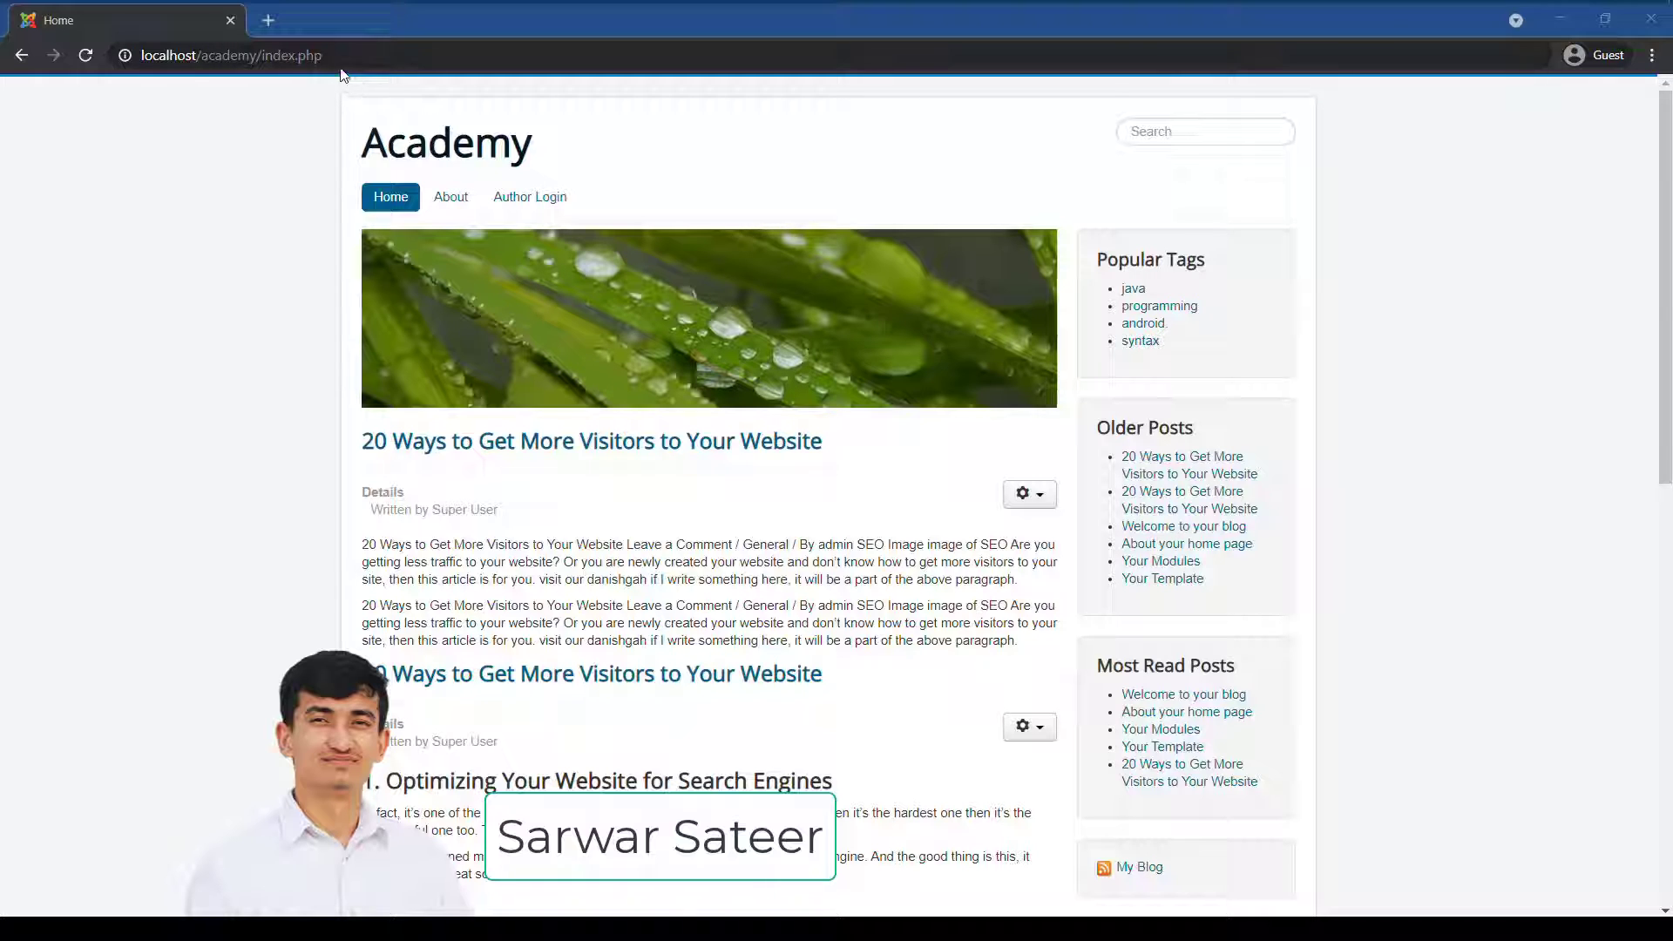
Load the site's administrator login page by changing the address to 'administrator'.
scroll(697, 366, down, 10)
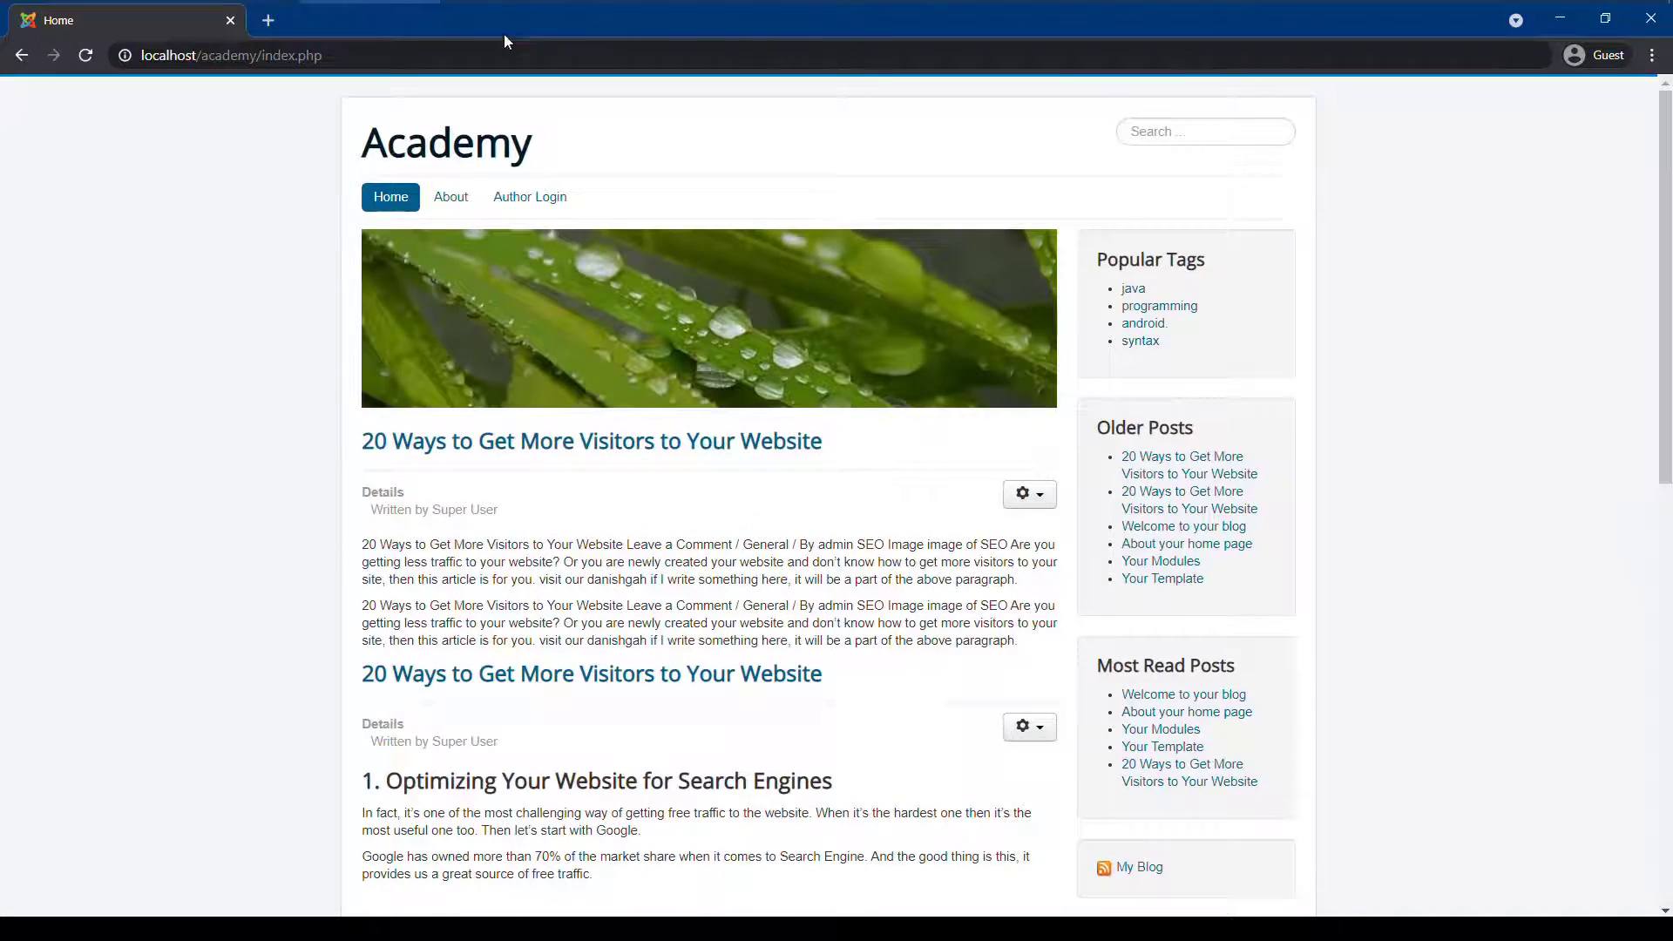
drag(321, 55, 263, 55)
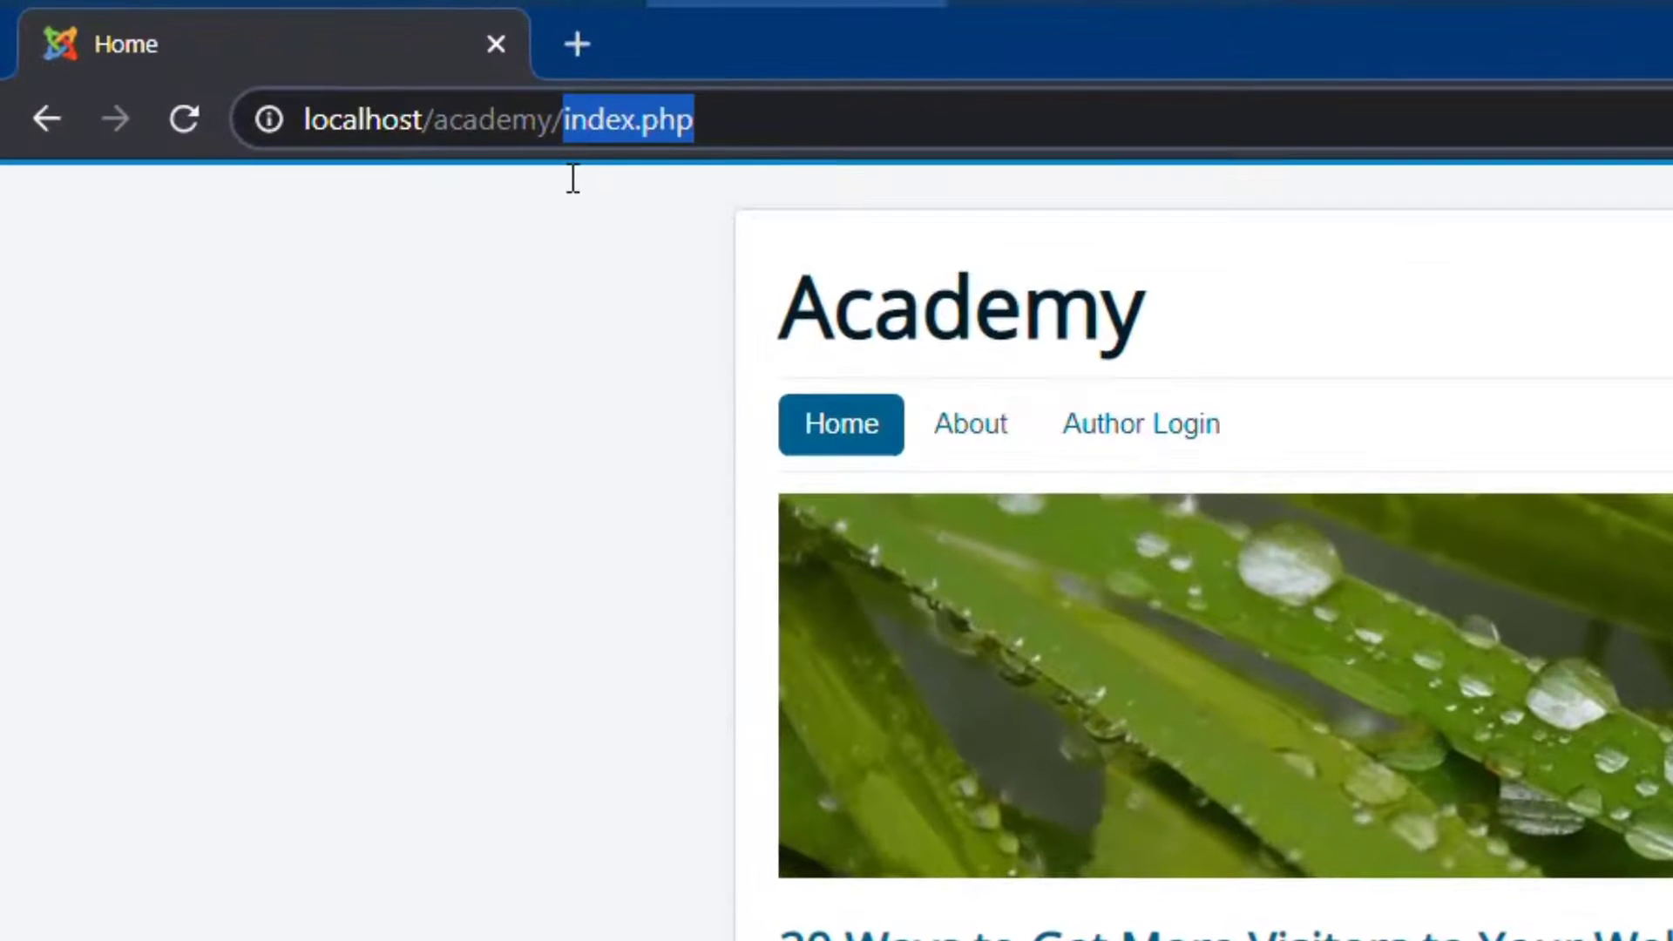
text(administ)
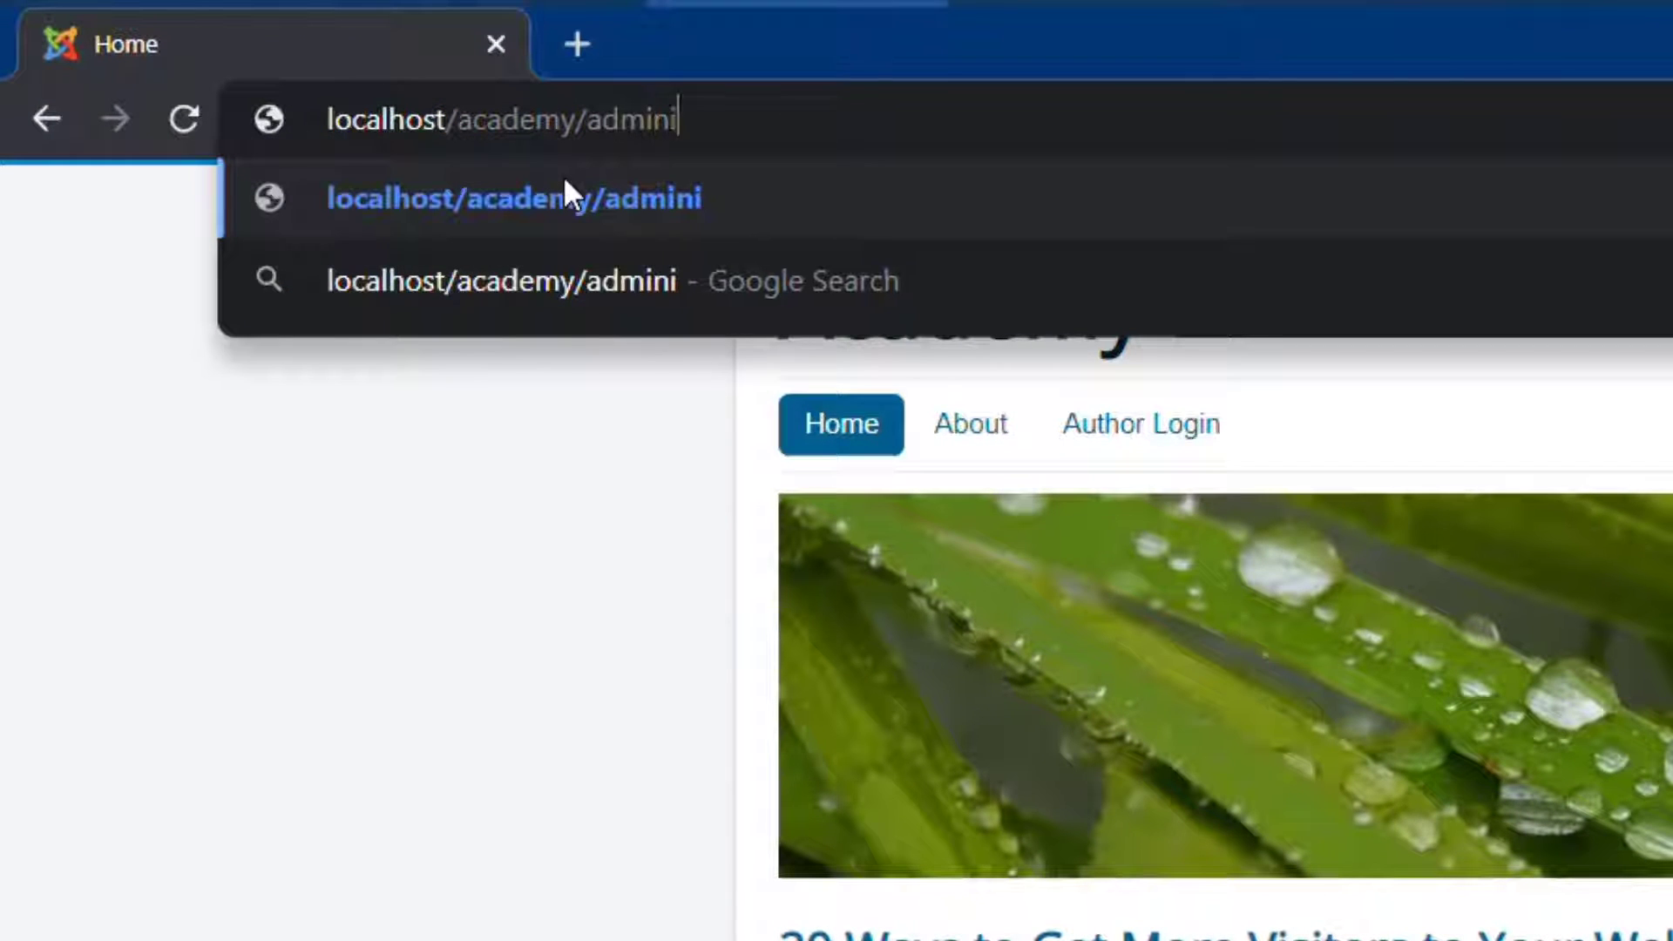
text(rator)
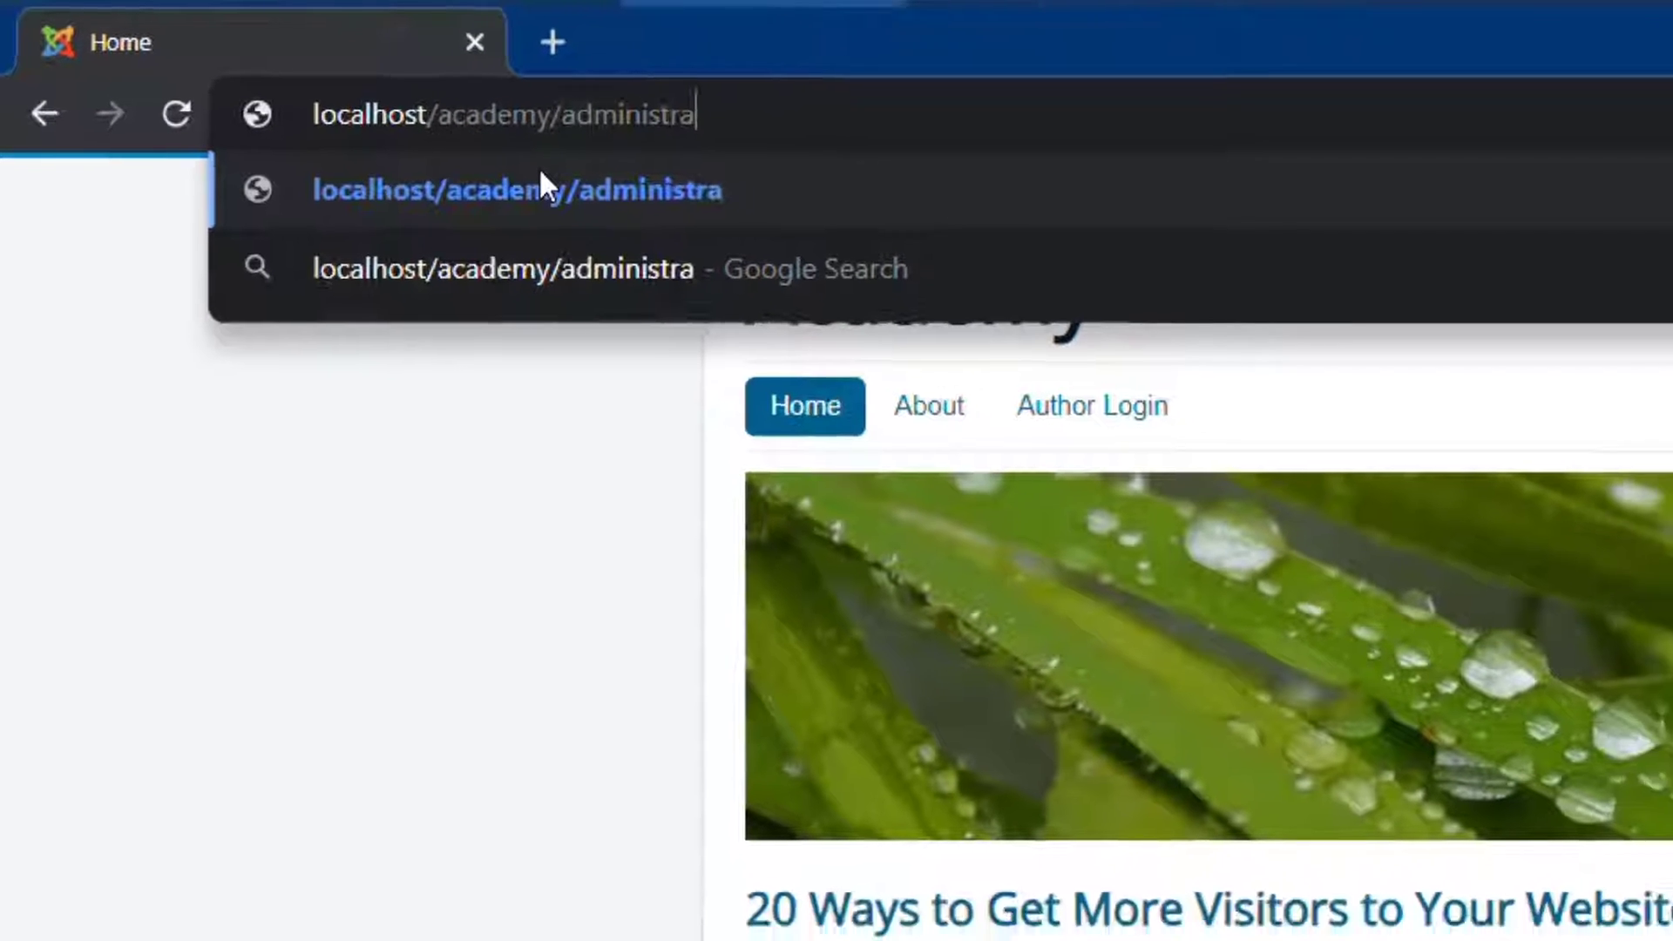
key(Return)
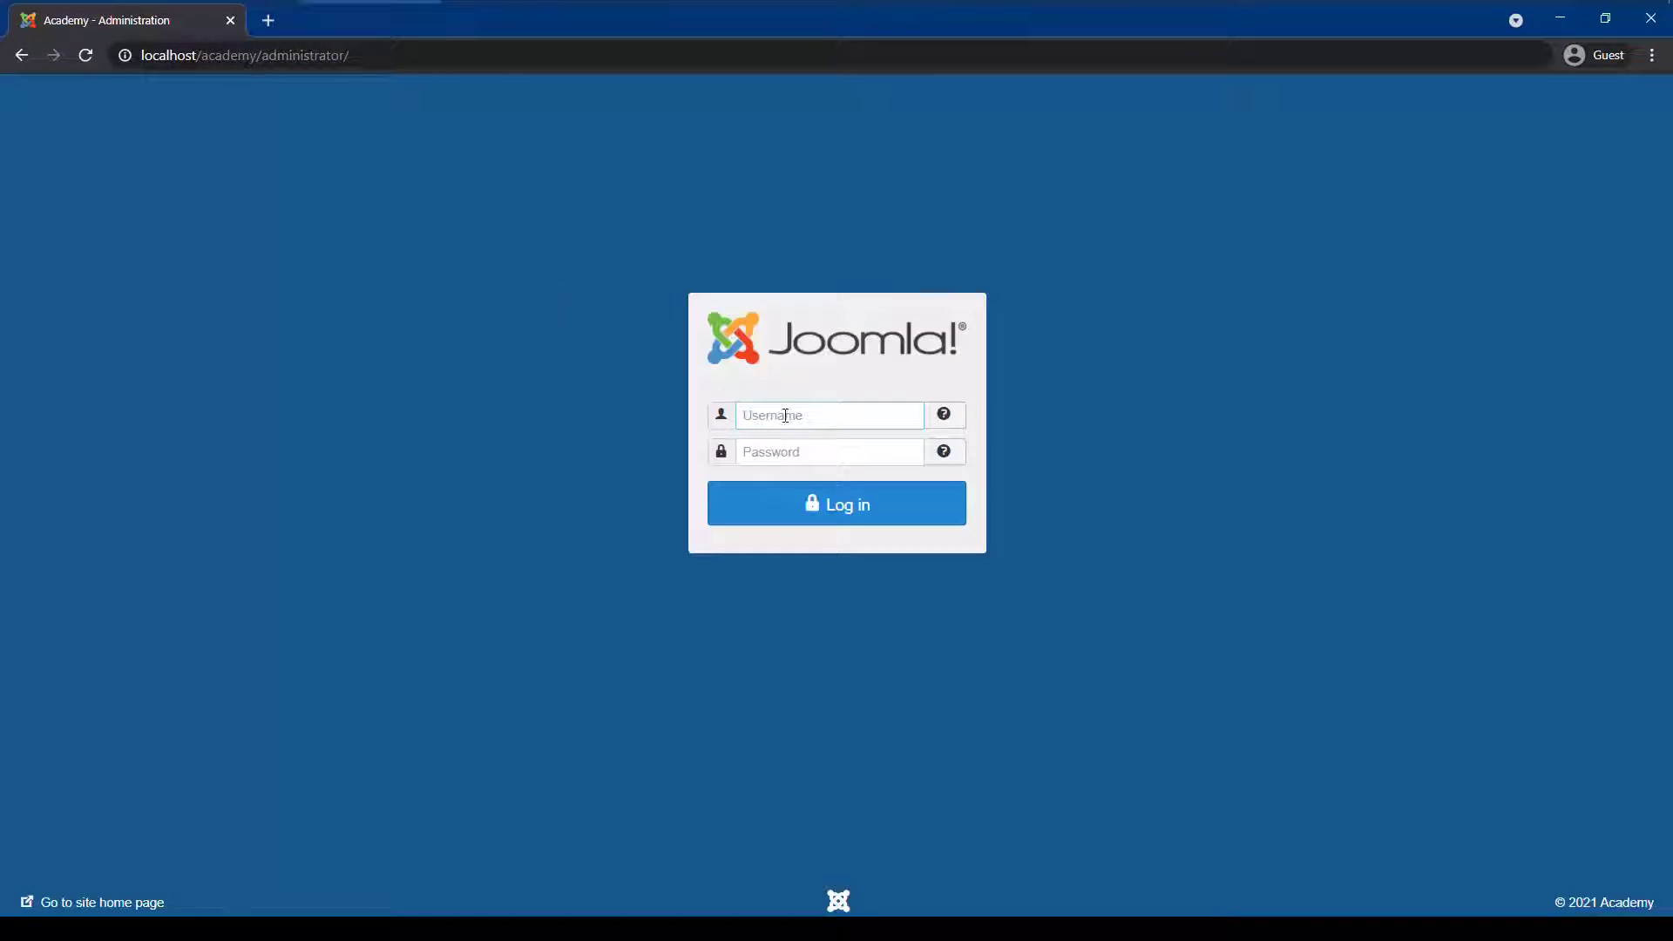
Sign in with the administrator username and password.
click(770, 436)
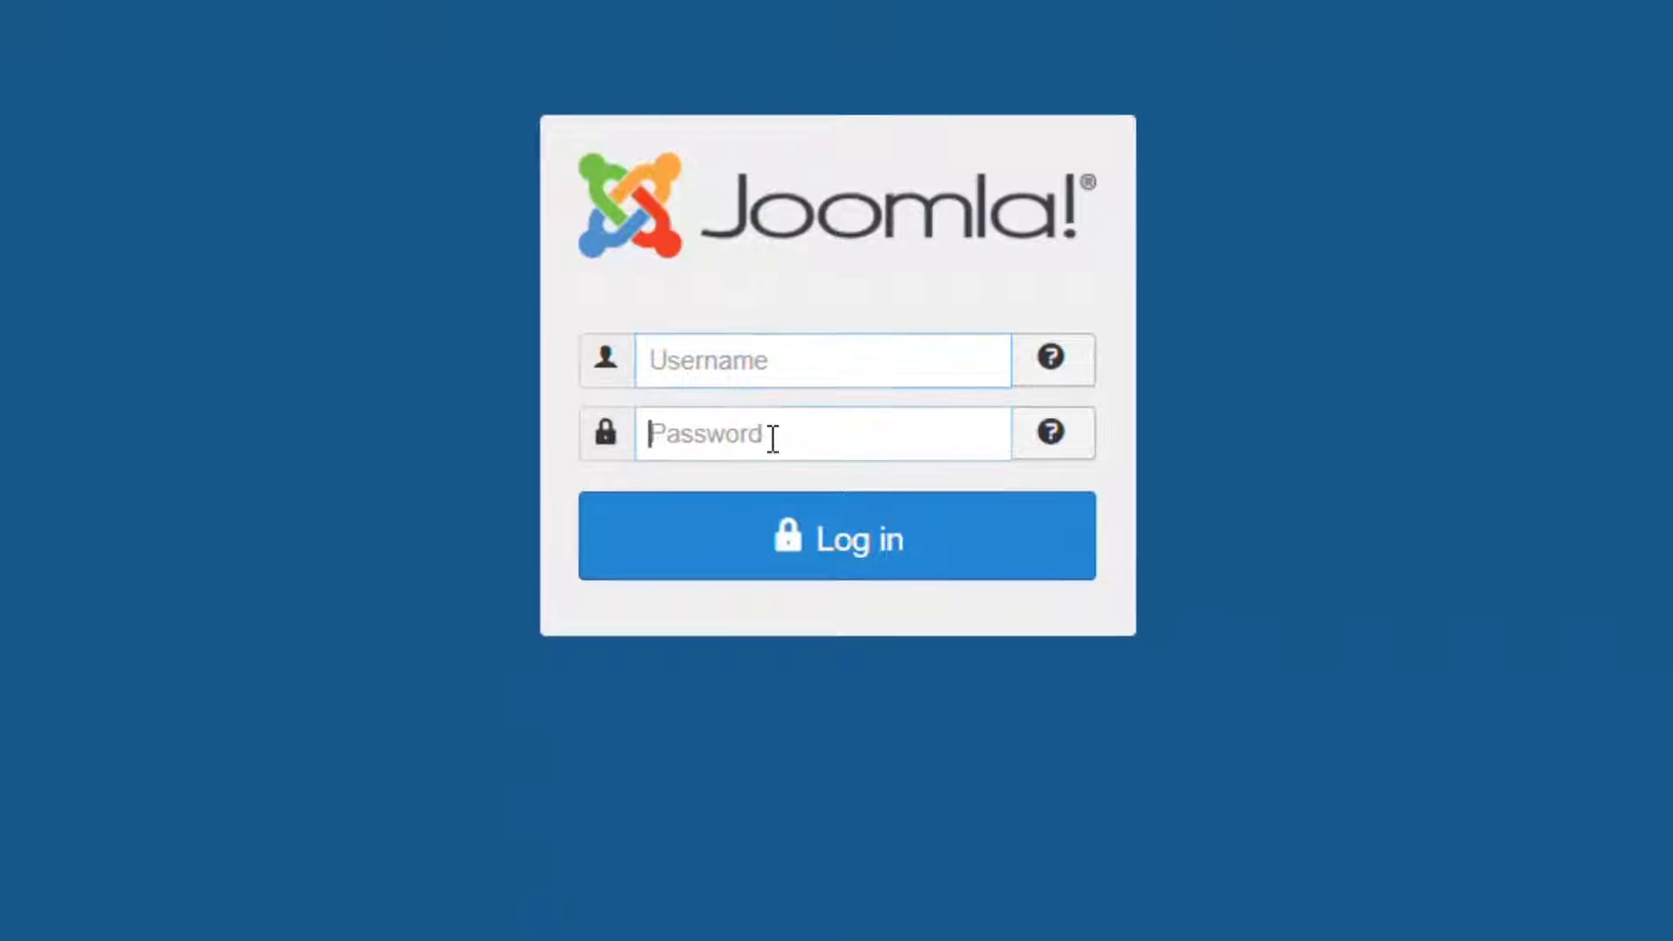
click(755, 362)
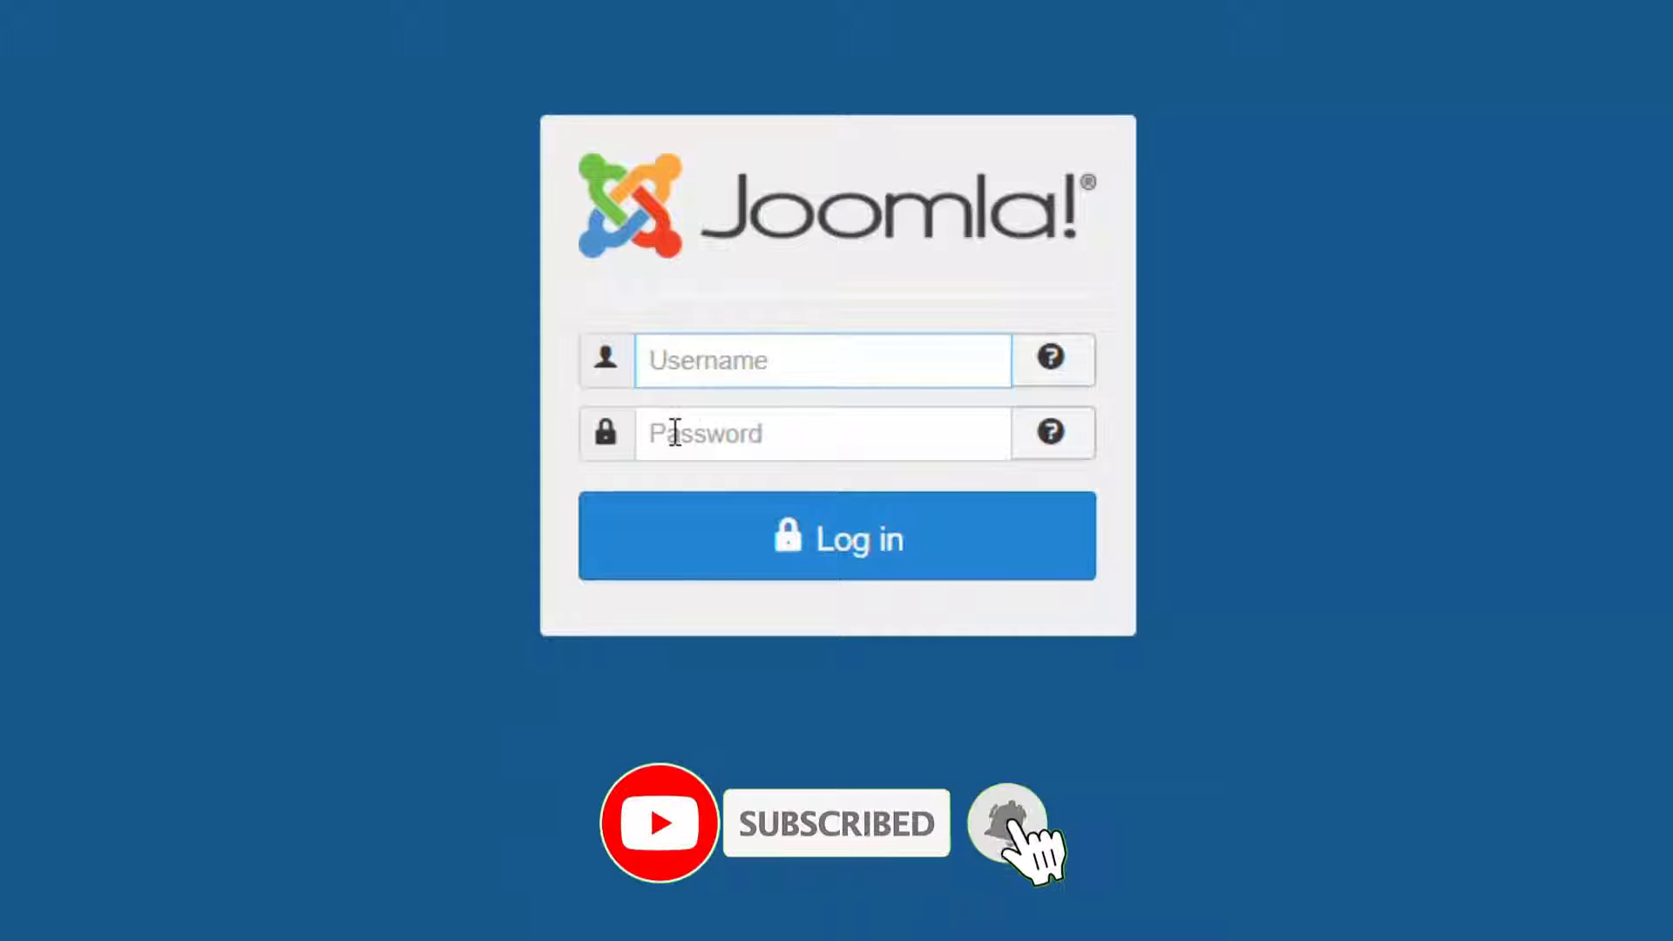
text(admin)
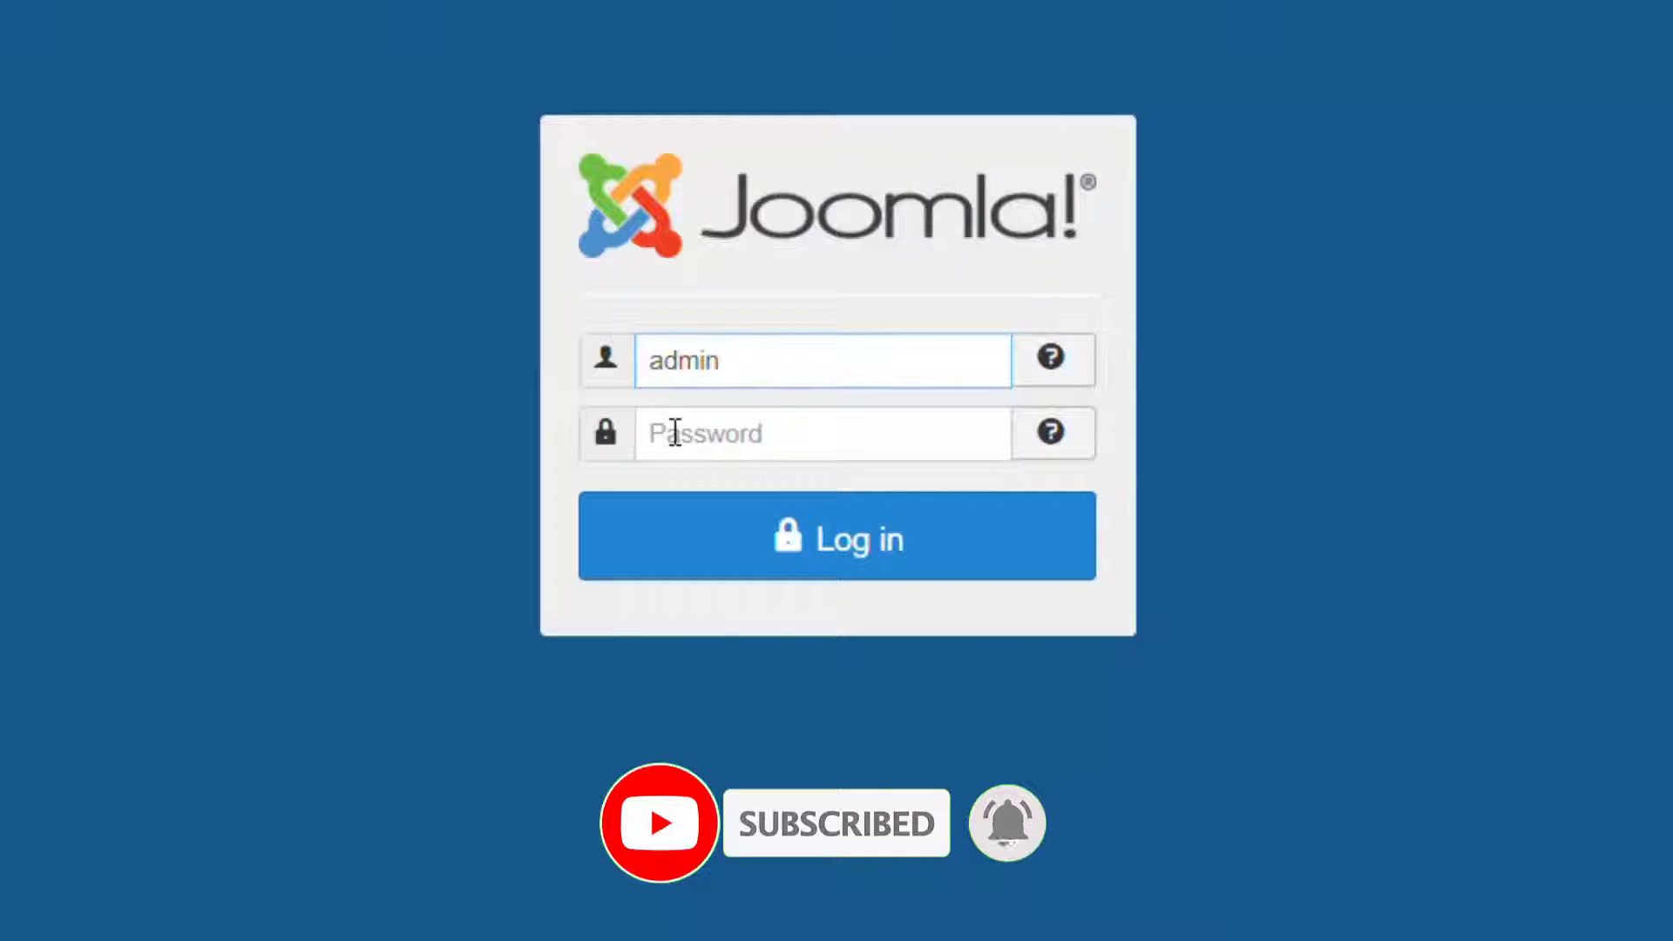
click(796, 444)
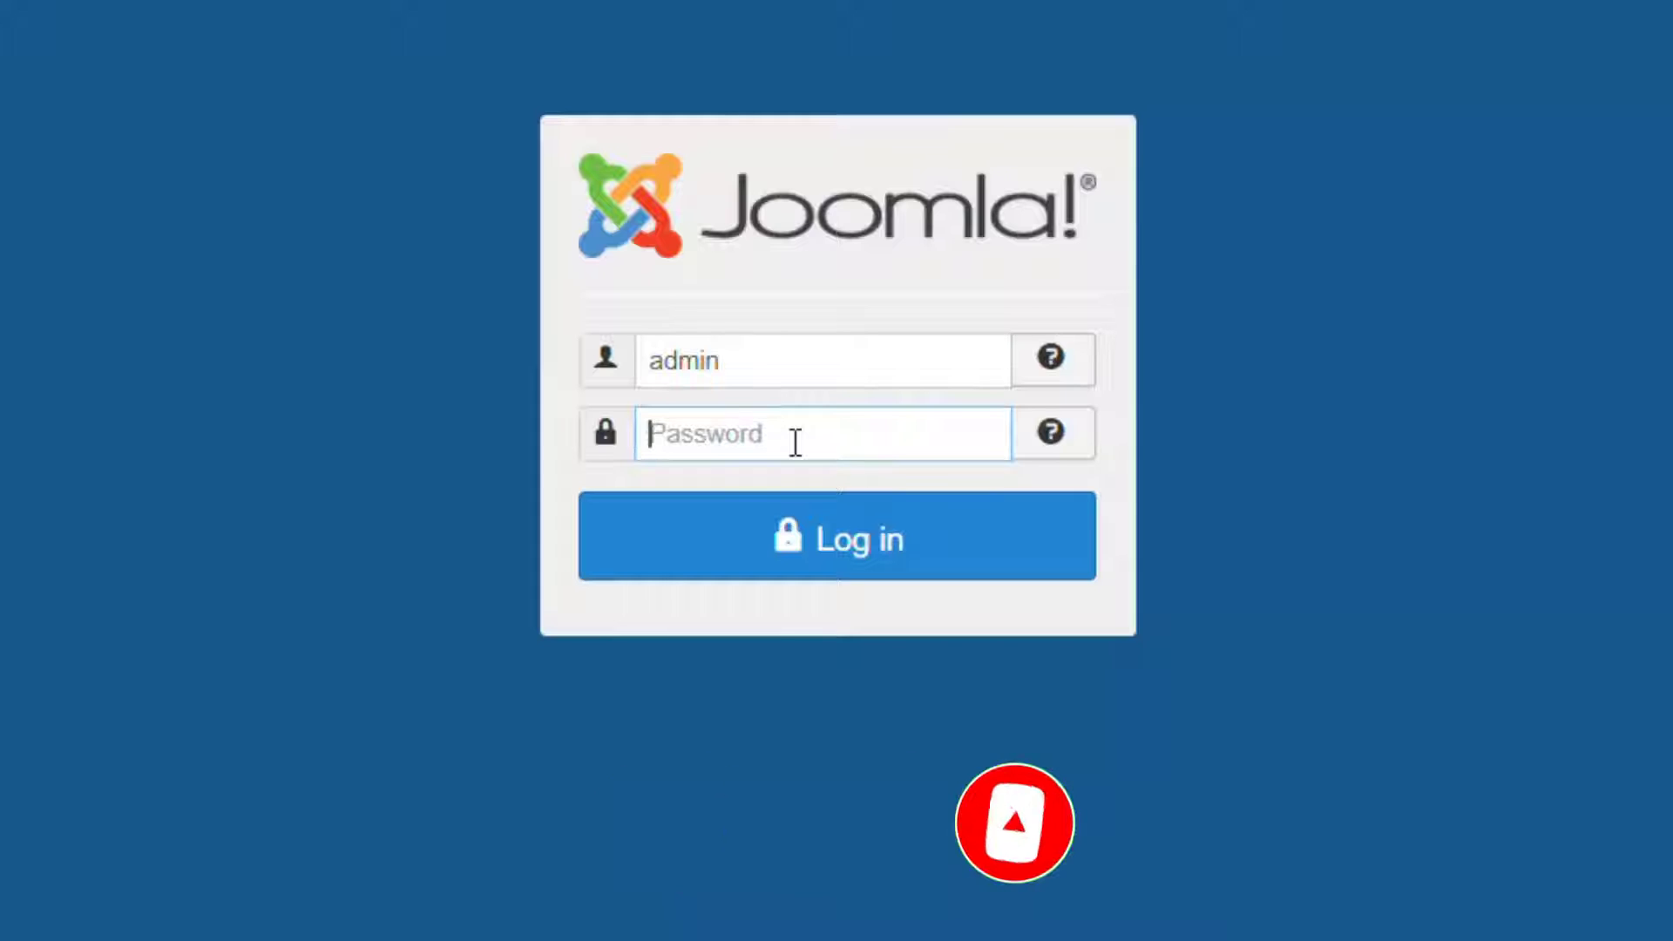
text(ad)
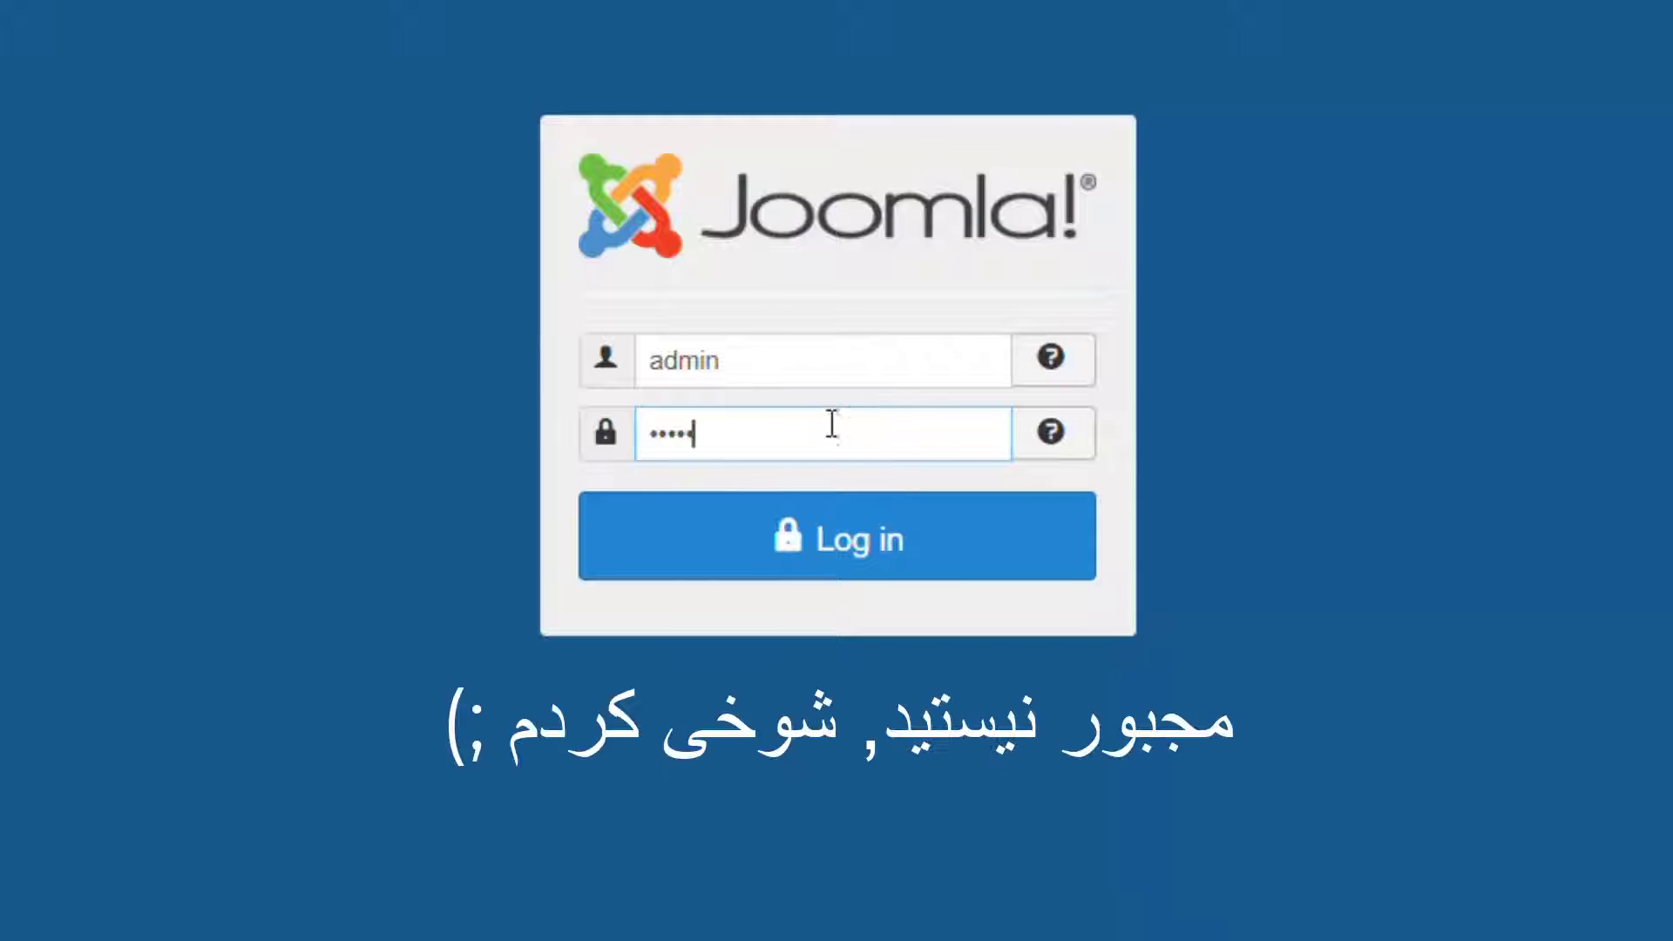
drag(759, 363, 653, 364)
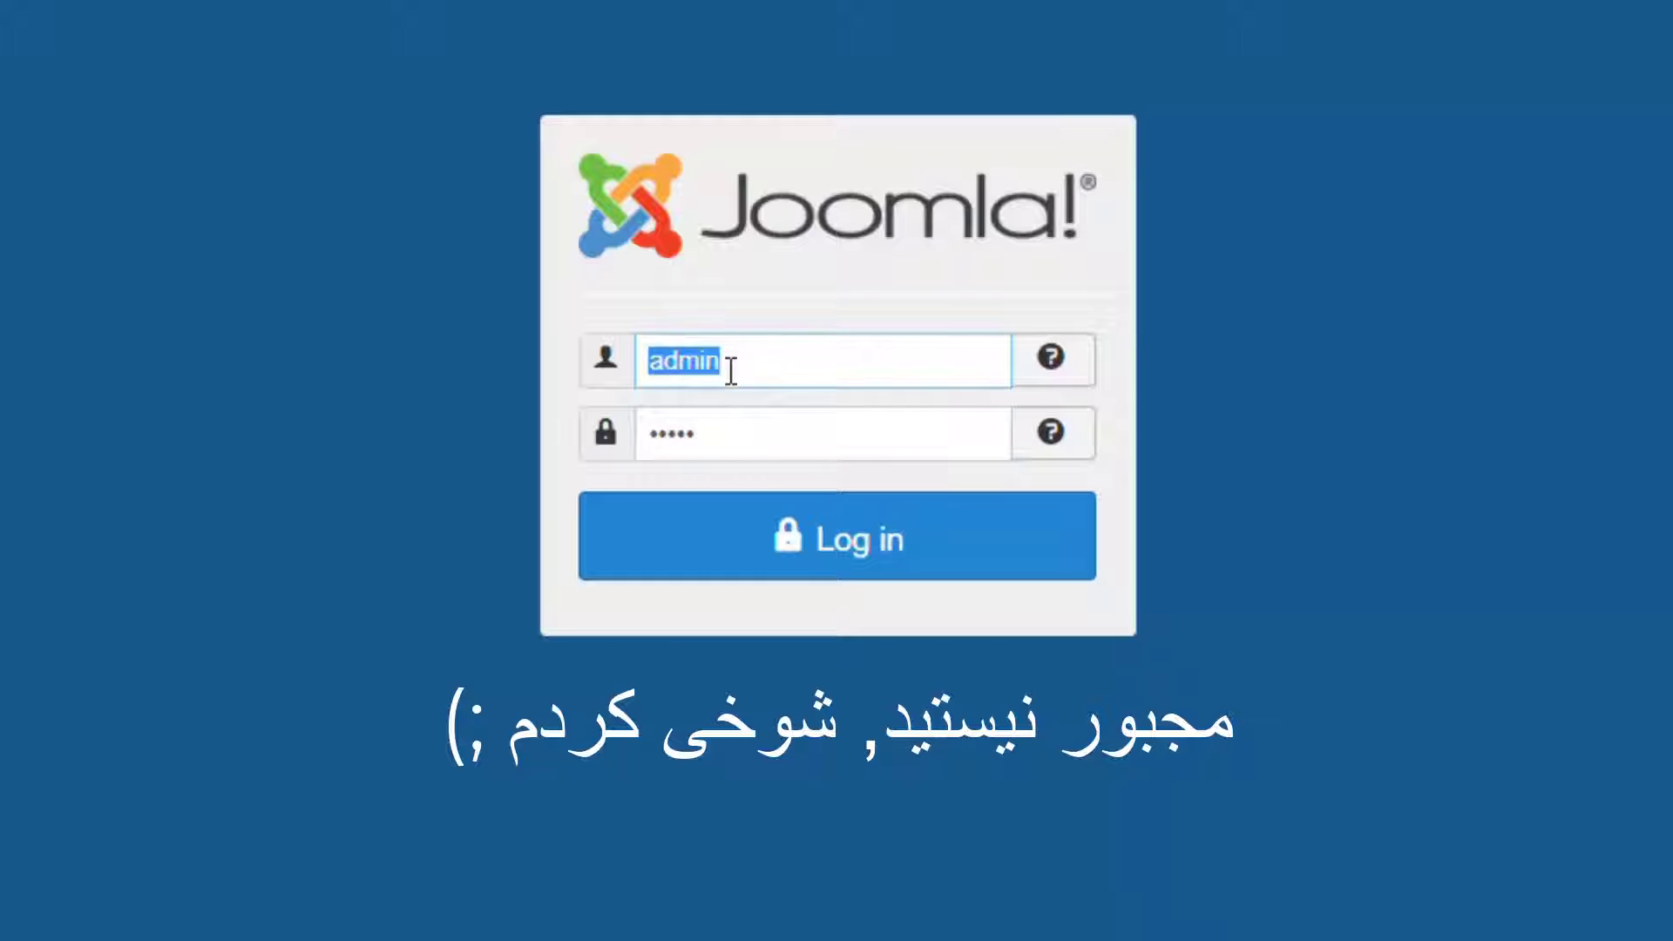
drag(743, 434, 606, 433)
mouse_move(740, 375)
mouse_down()
mouse_move(651, 365)
mouse_move(747, 377)
mouse_up()
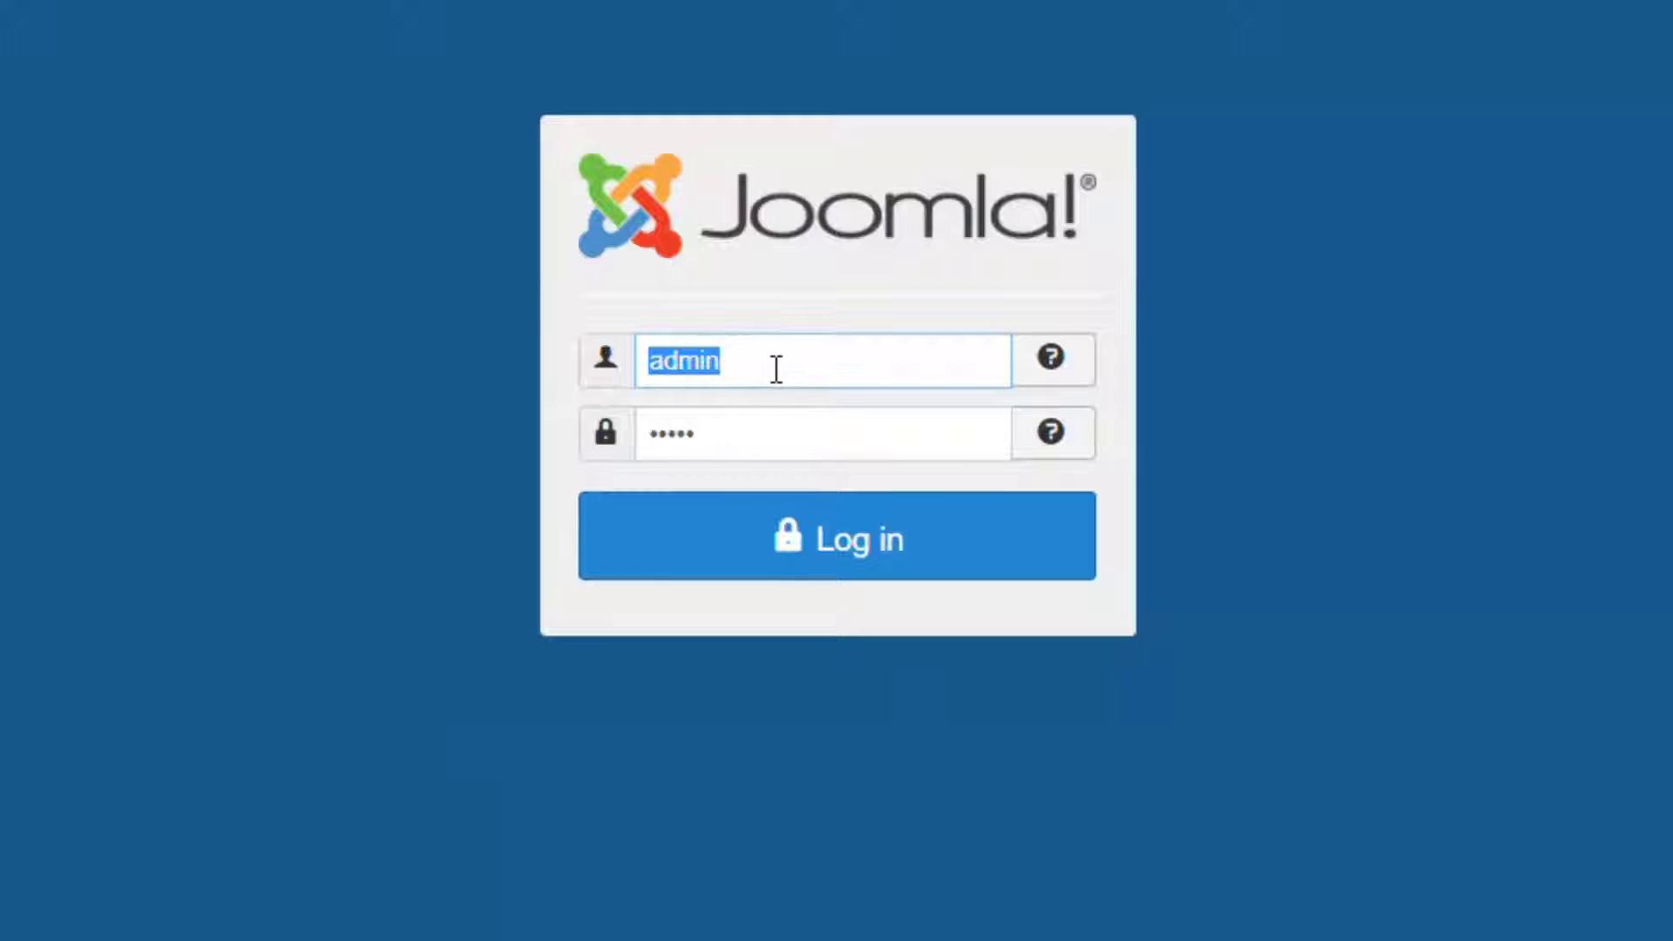
click(842, 554)
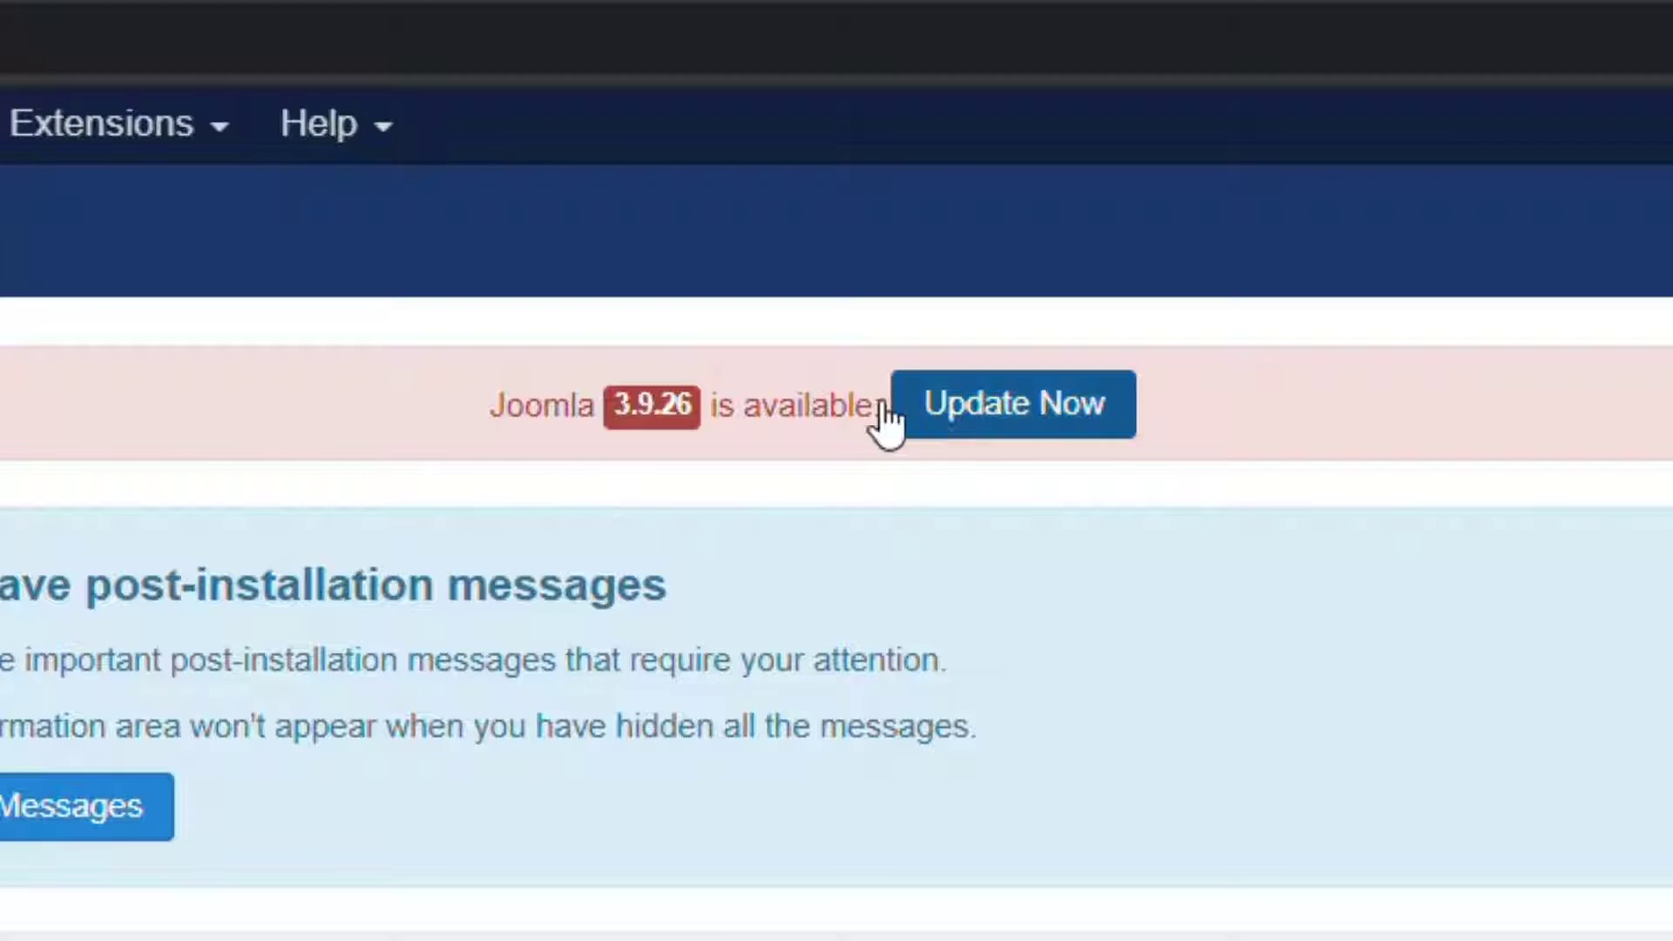
Open Categories to list General, Blog, Java Tutorials, Programming and Technology.
scroll(964, 207, down, 3)
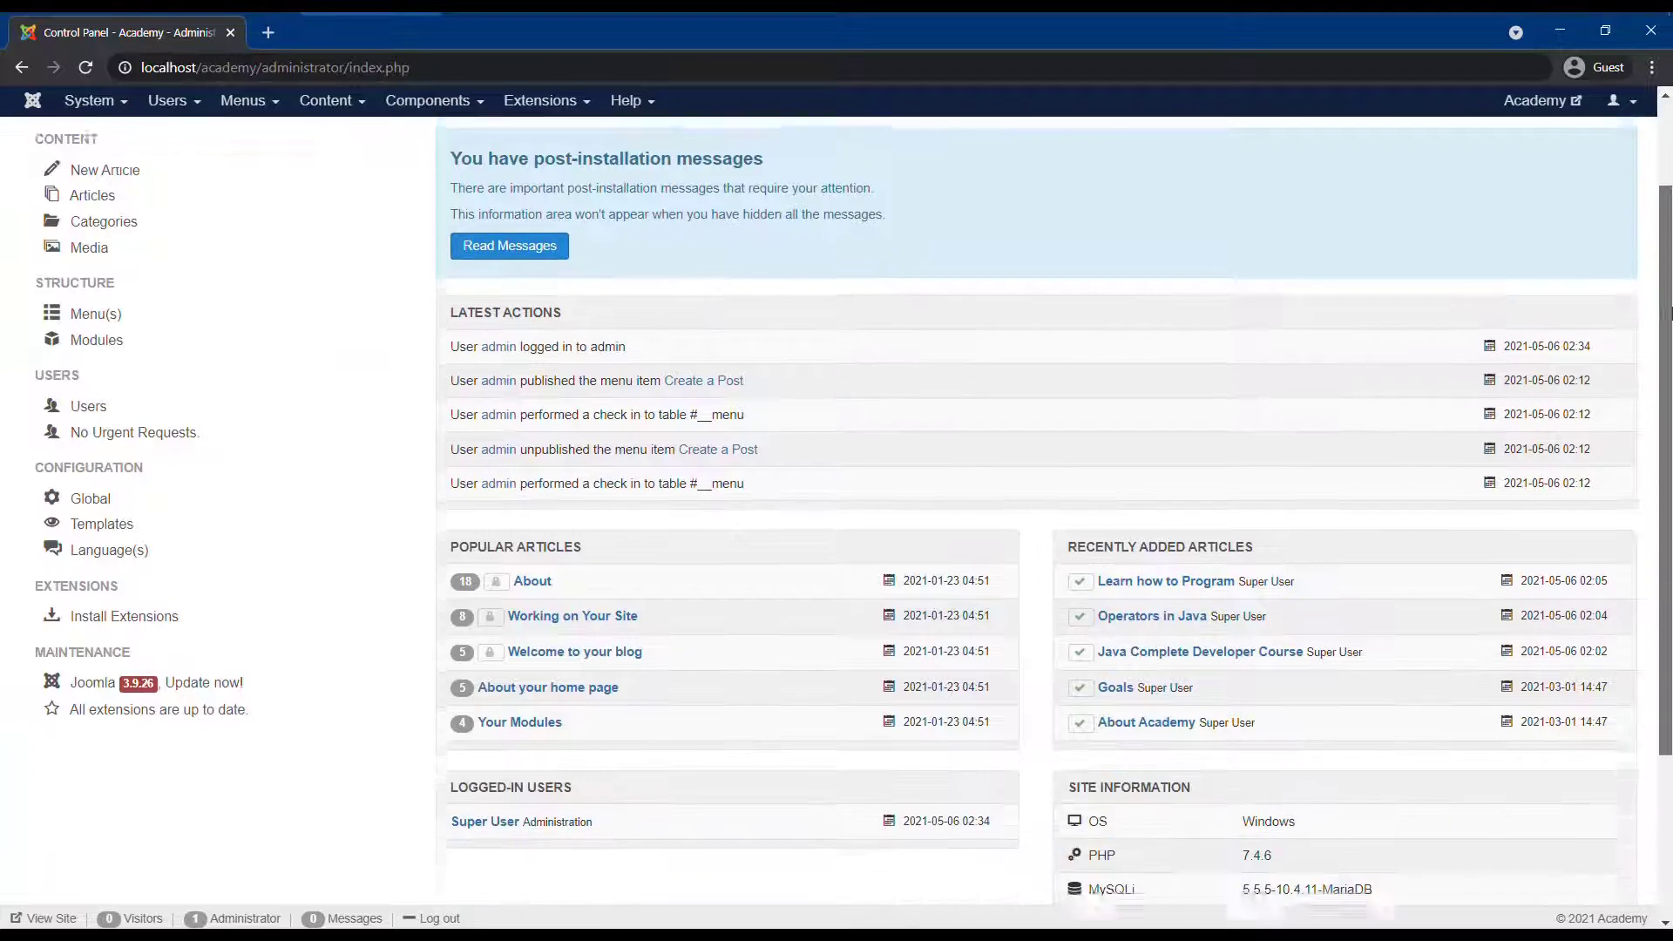
scroll(965, 207, up, 3)
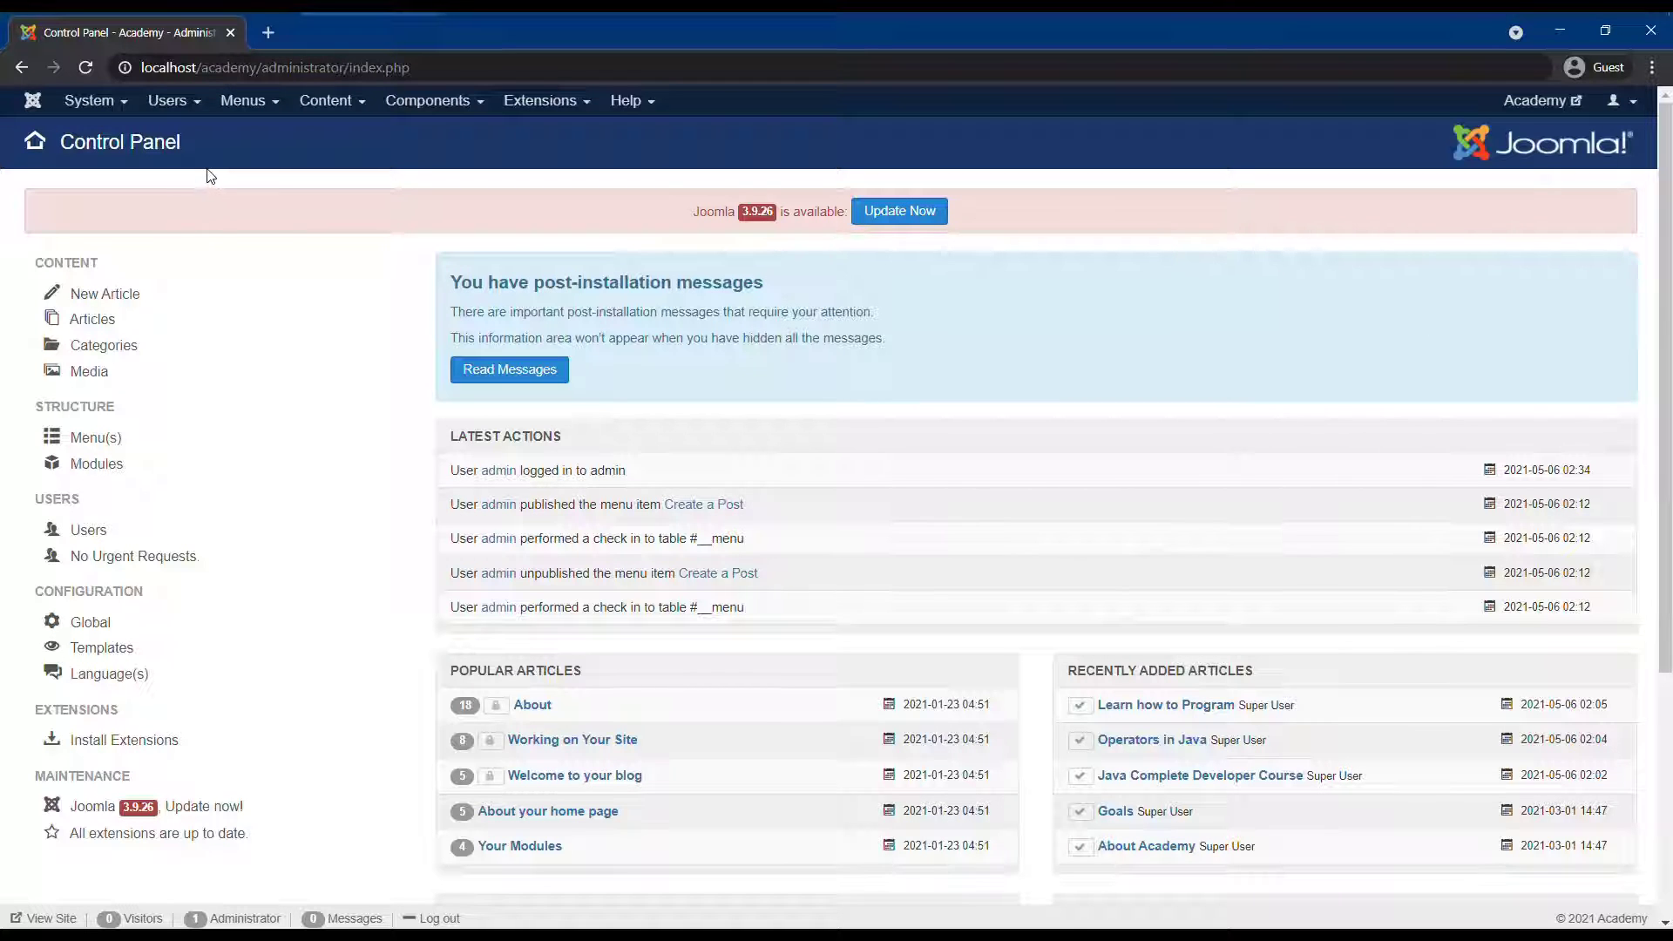
click(258, 105)
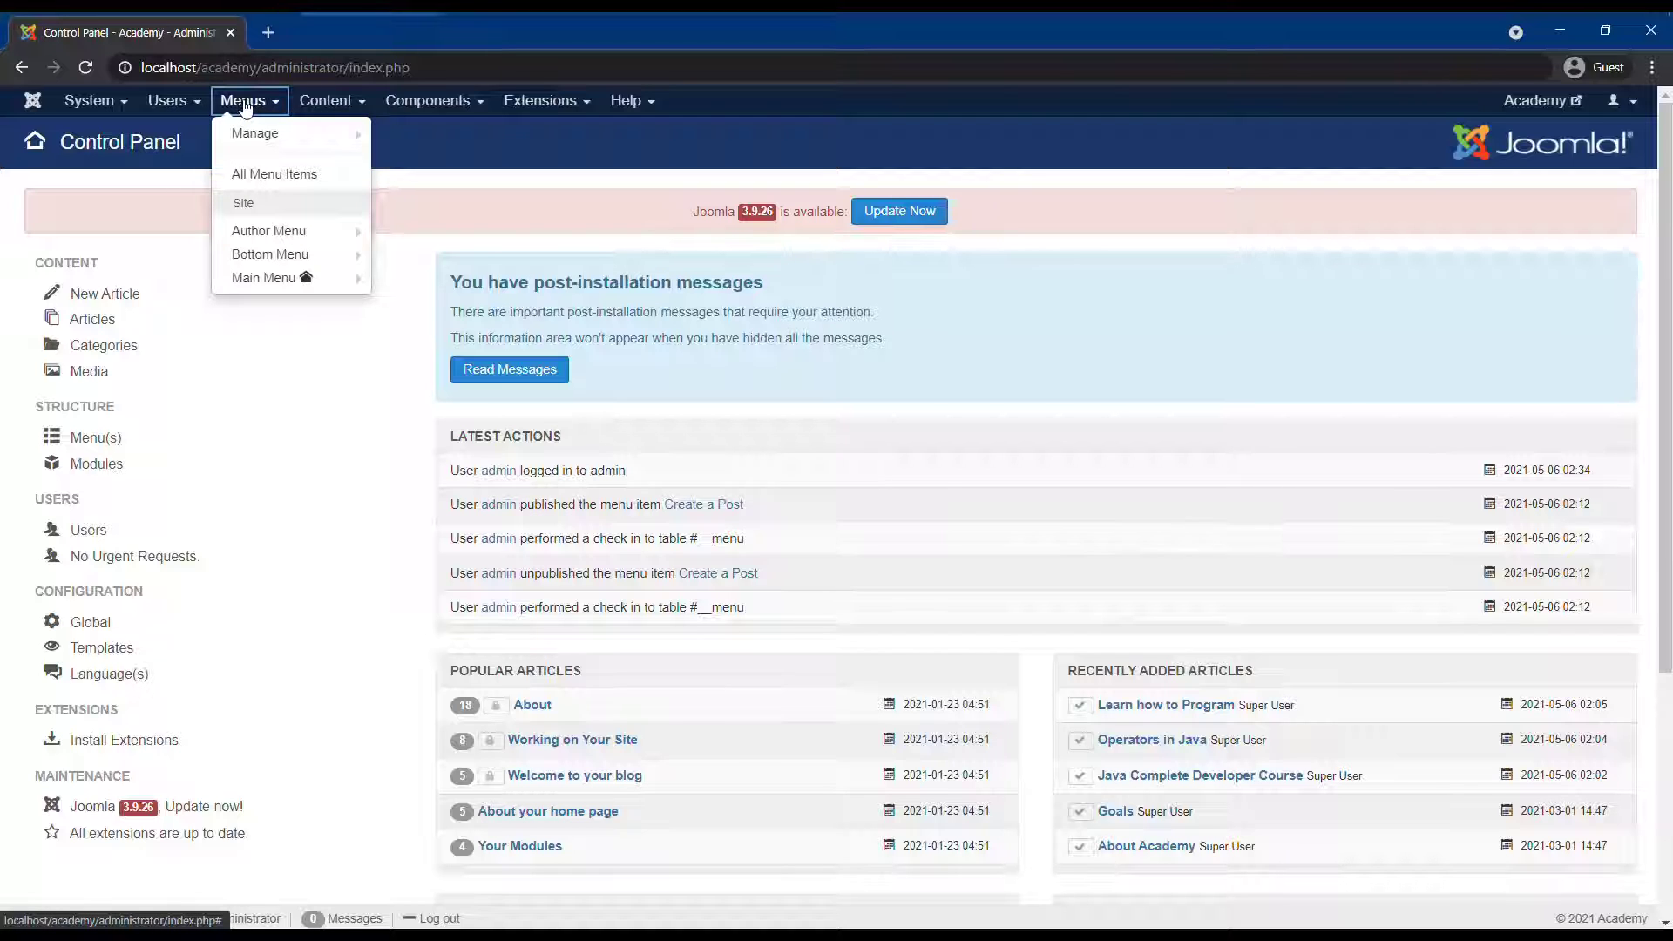
click(253, 105)
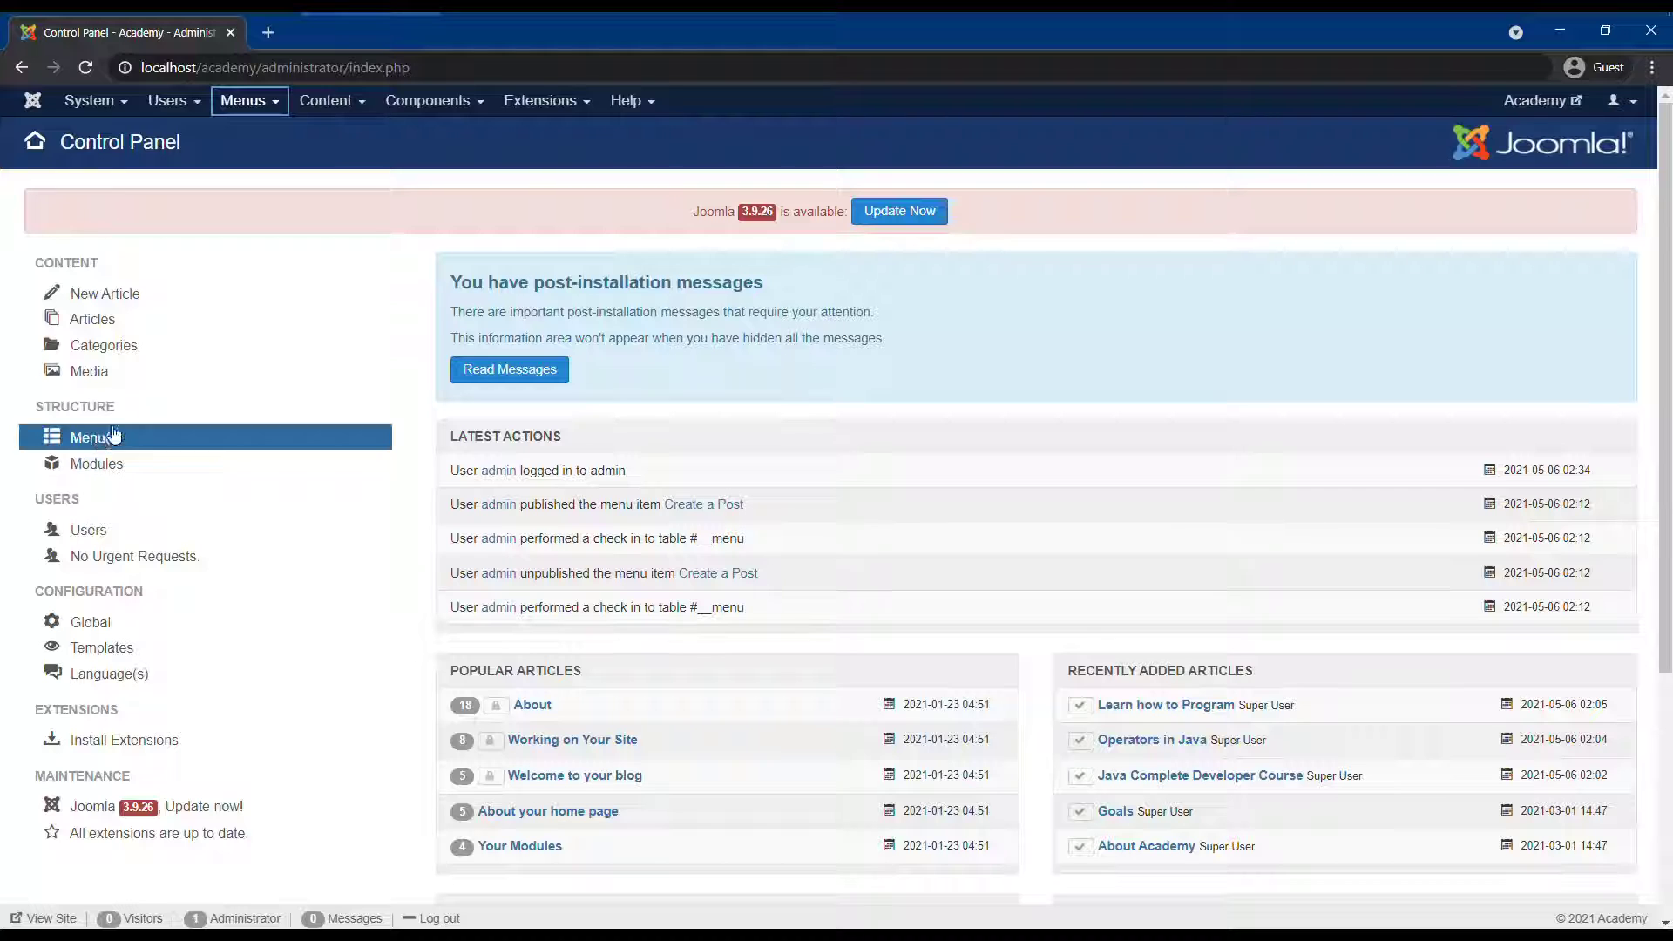
click(98, 353)
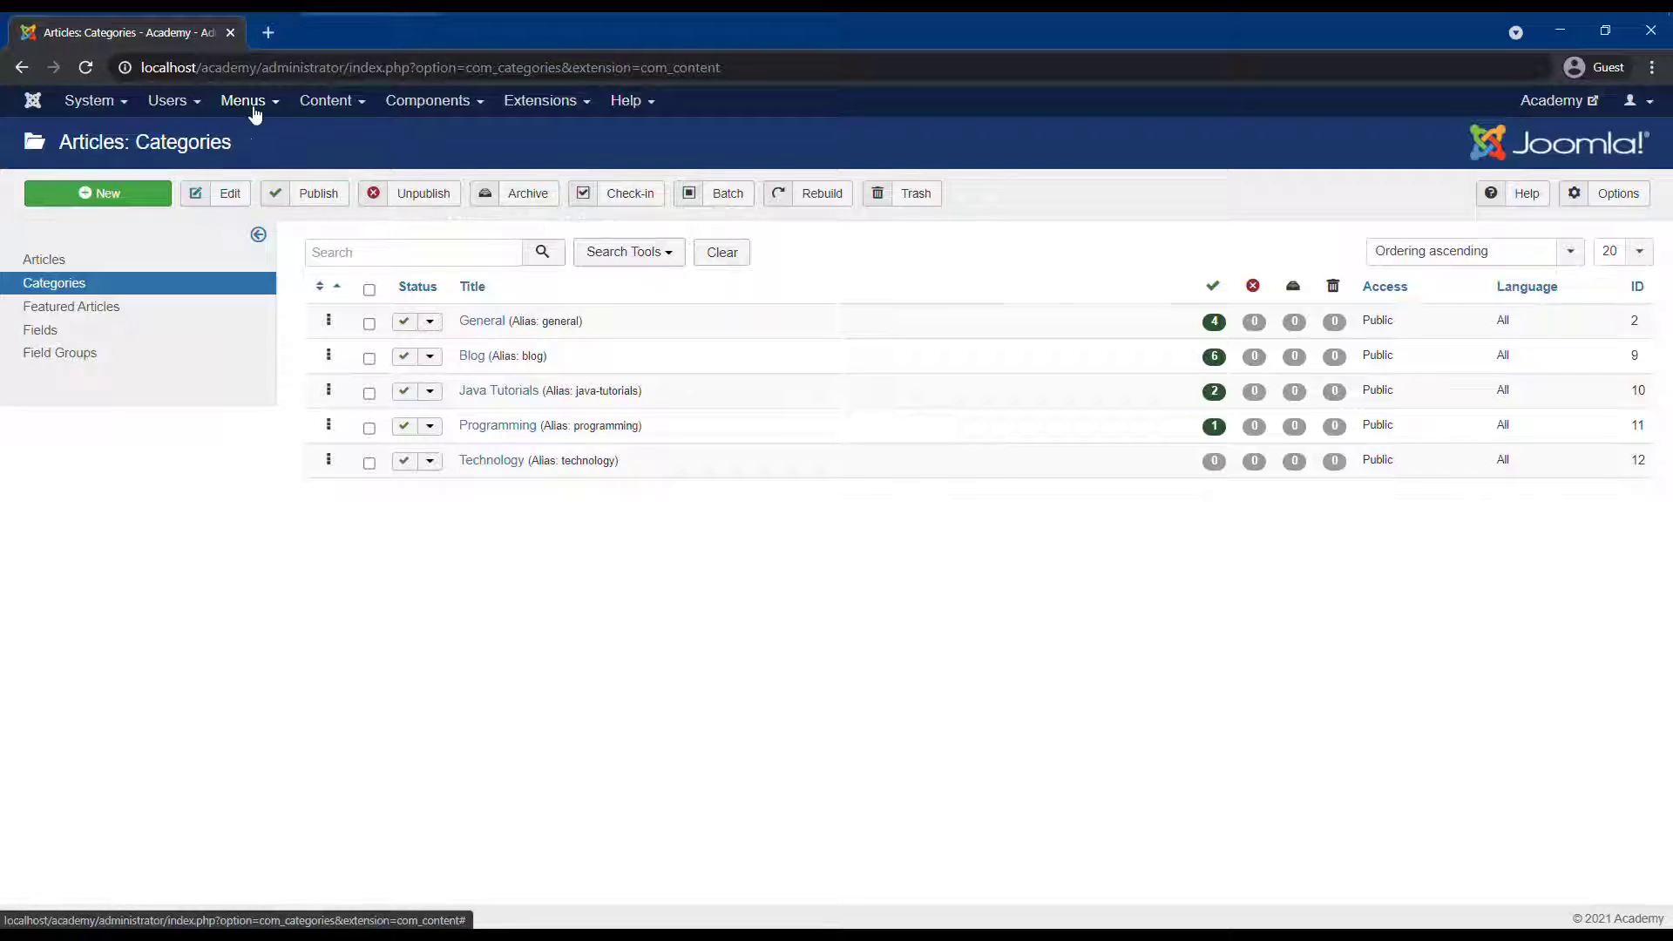
Open Menus > All Menu Items and review the Author, Main and Bottom menu entries.
click(248, 103)
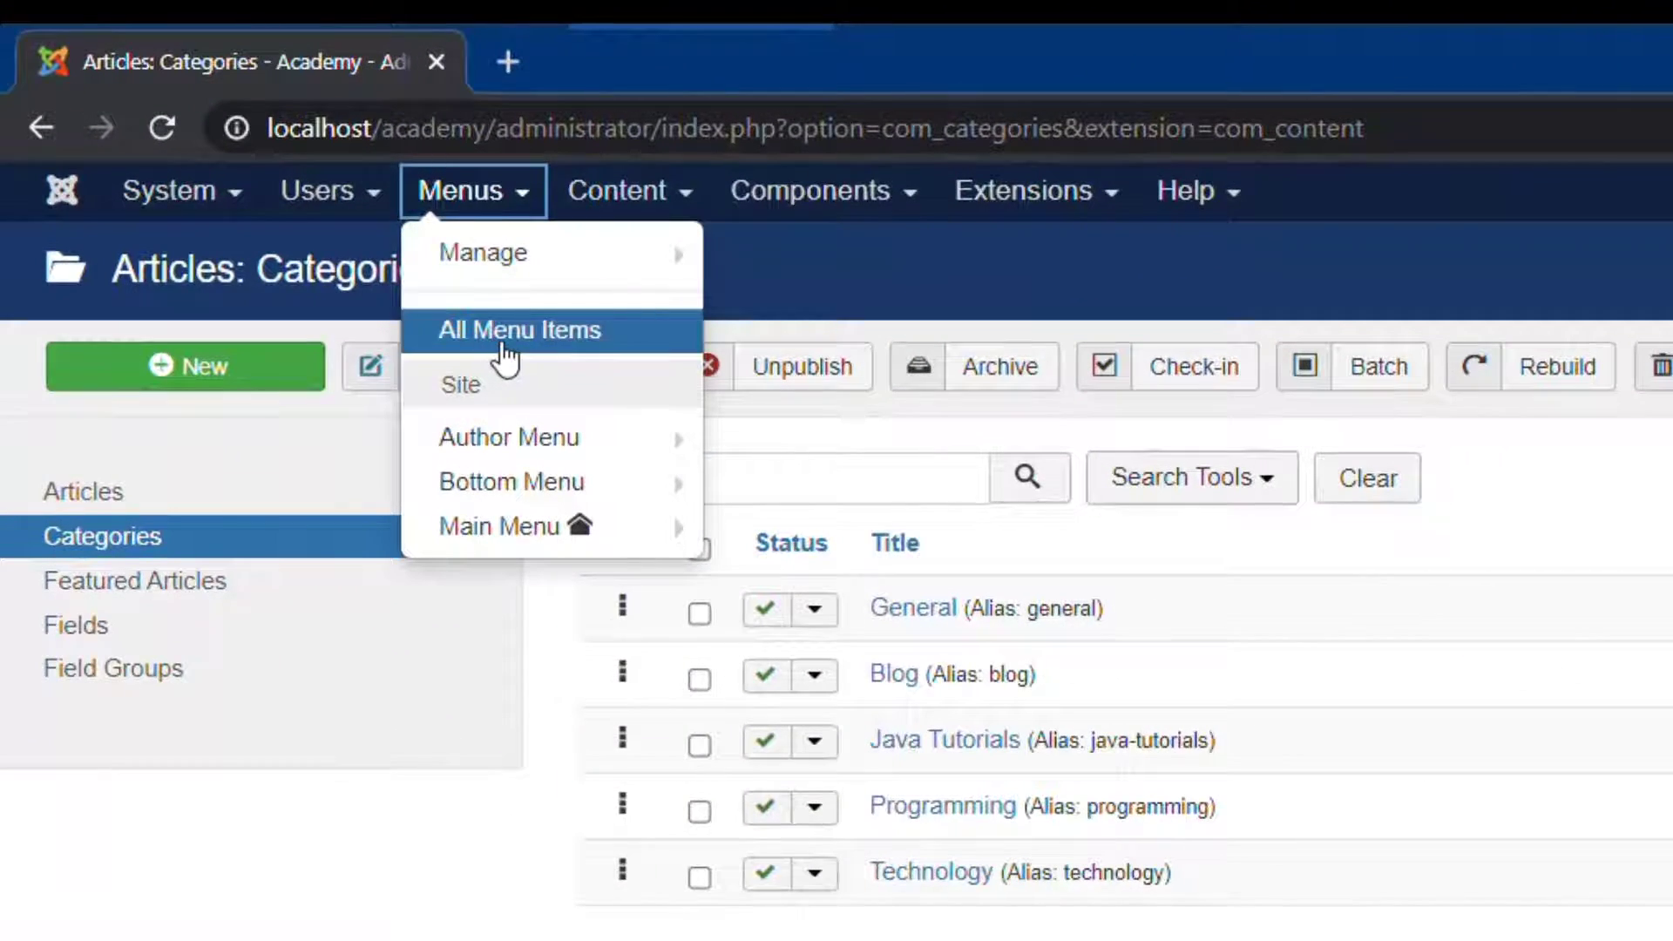
click(504, 345)
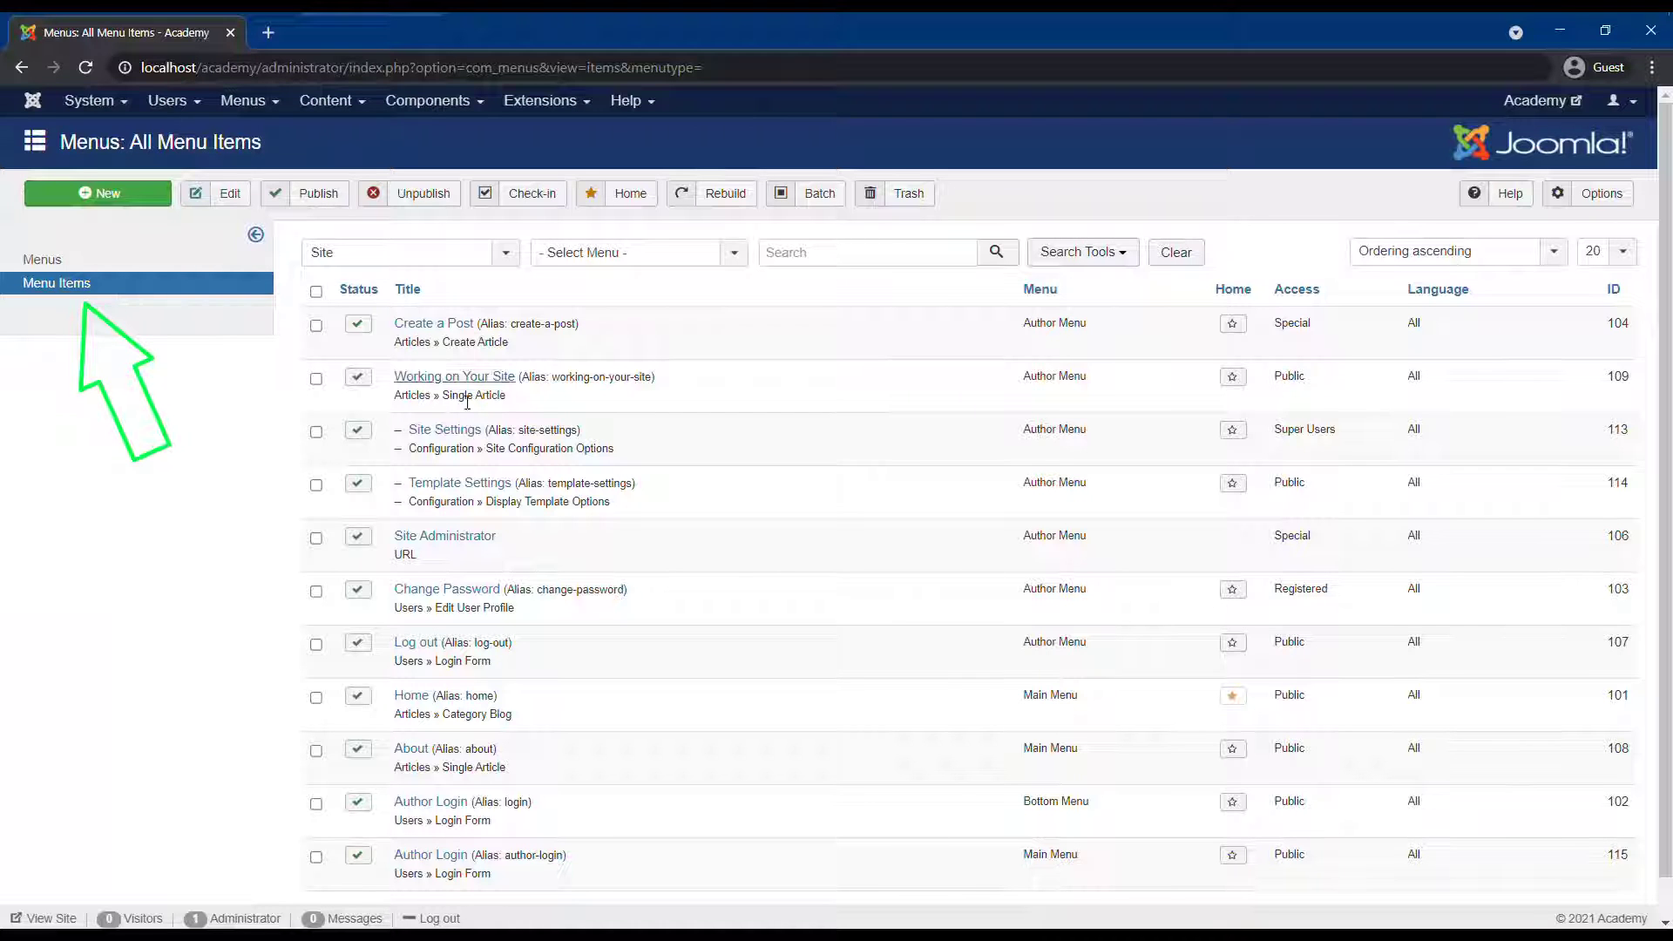
scroll(526, 427, down, 1)
scroll(451, 577, up, 1)
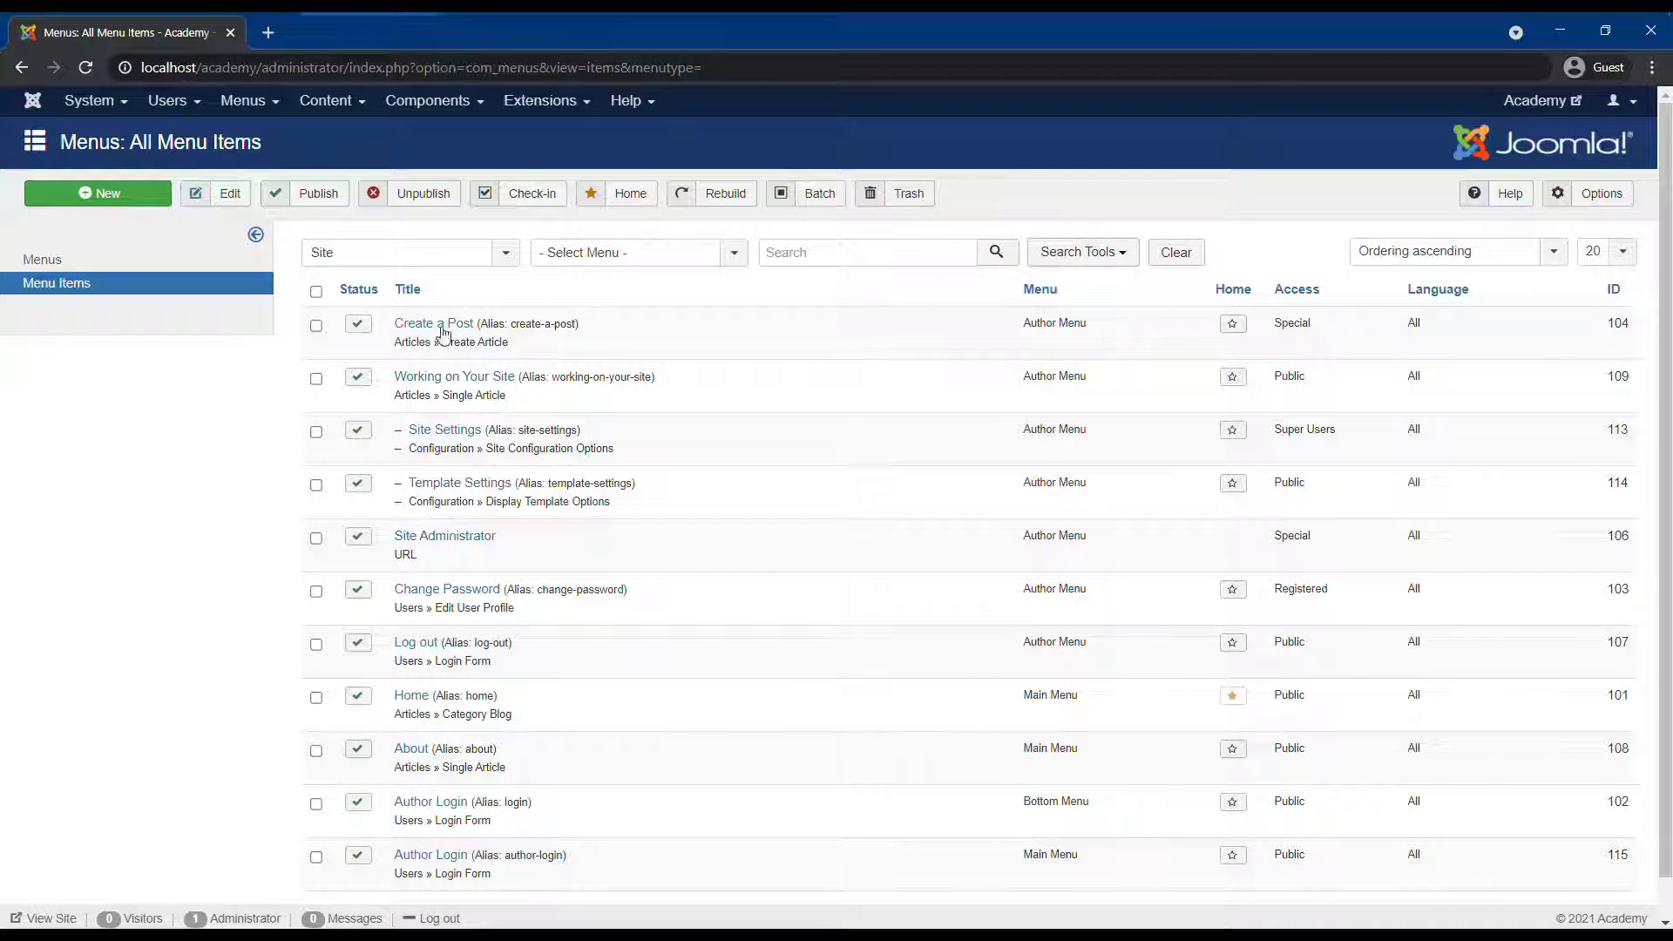
scroll(1281, 431, down, 1)
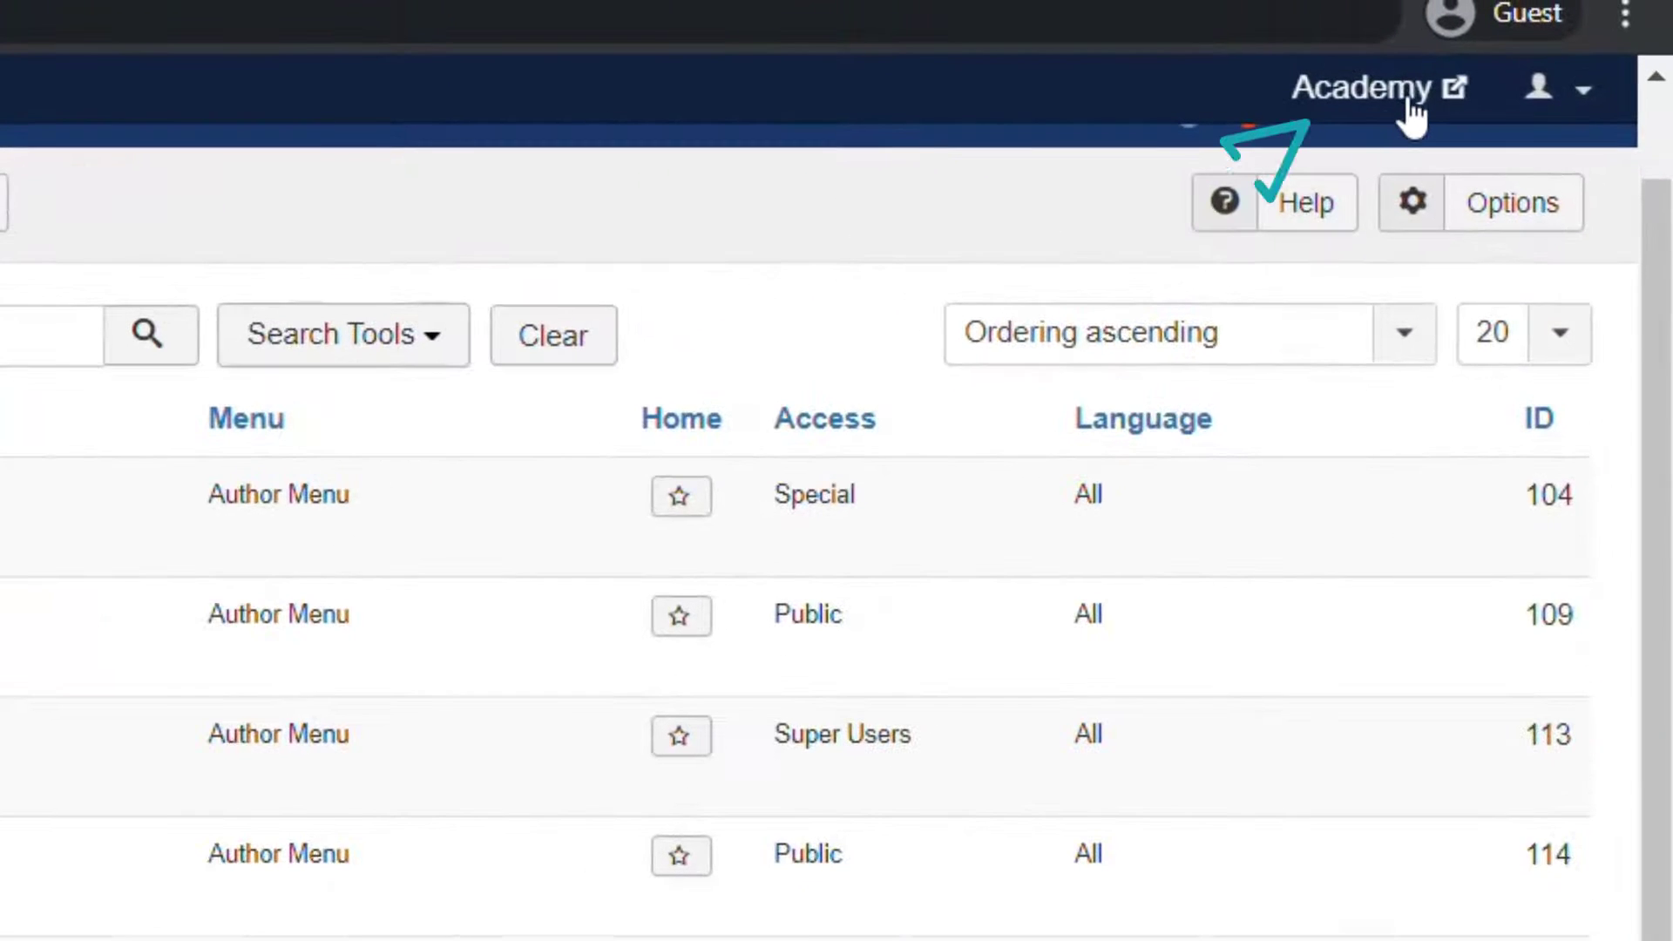
scroll(1397, 118, up, 1)
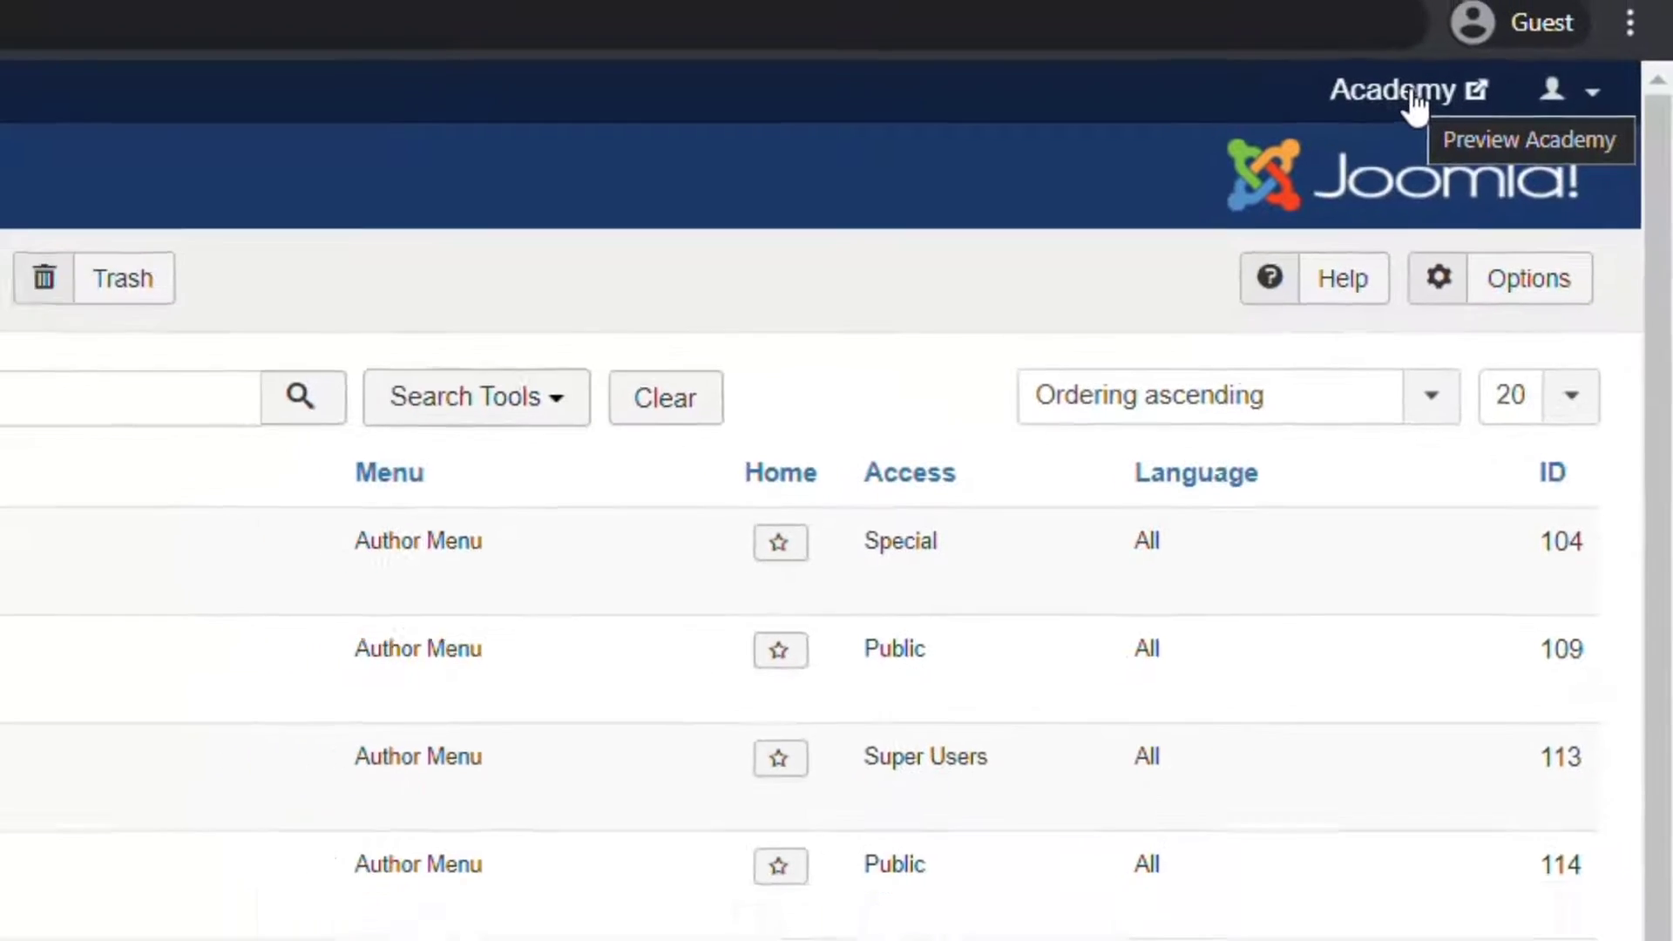
Preview the site frontend in a new tab, then return to the admin menu items list.
click(1413, 96)
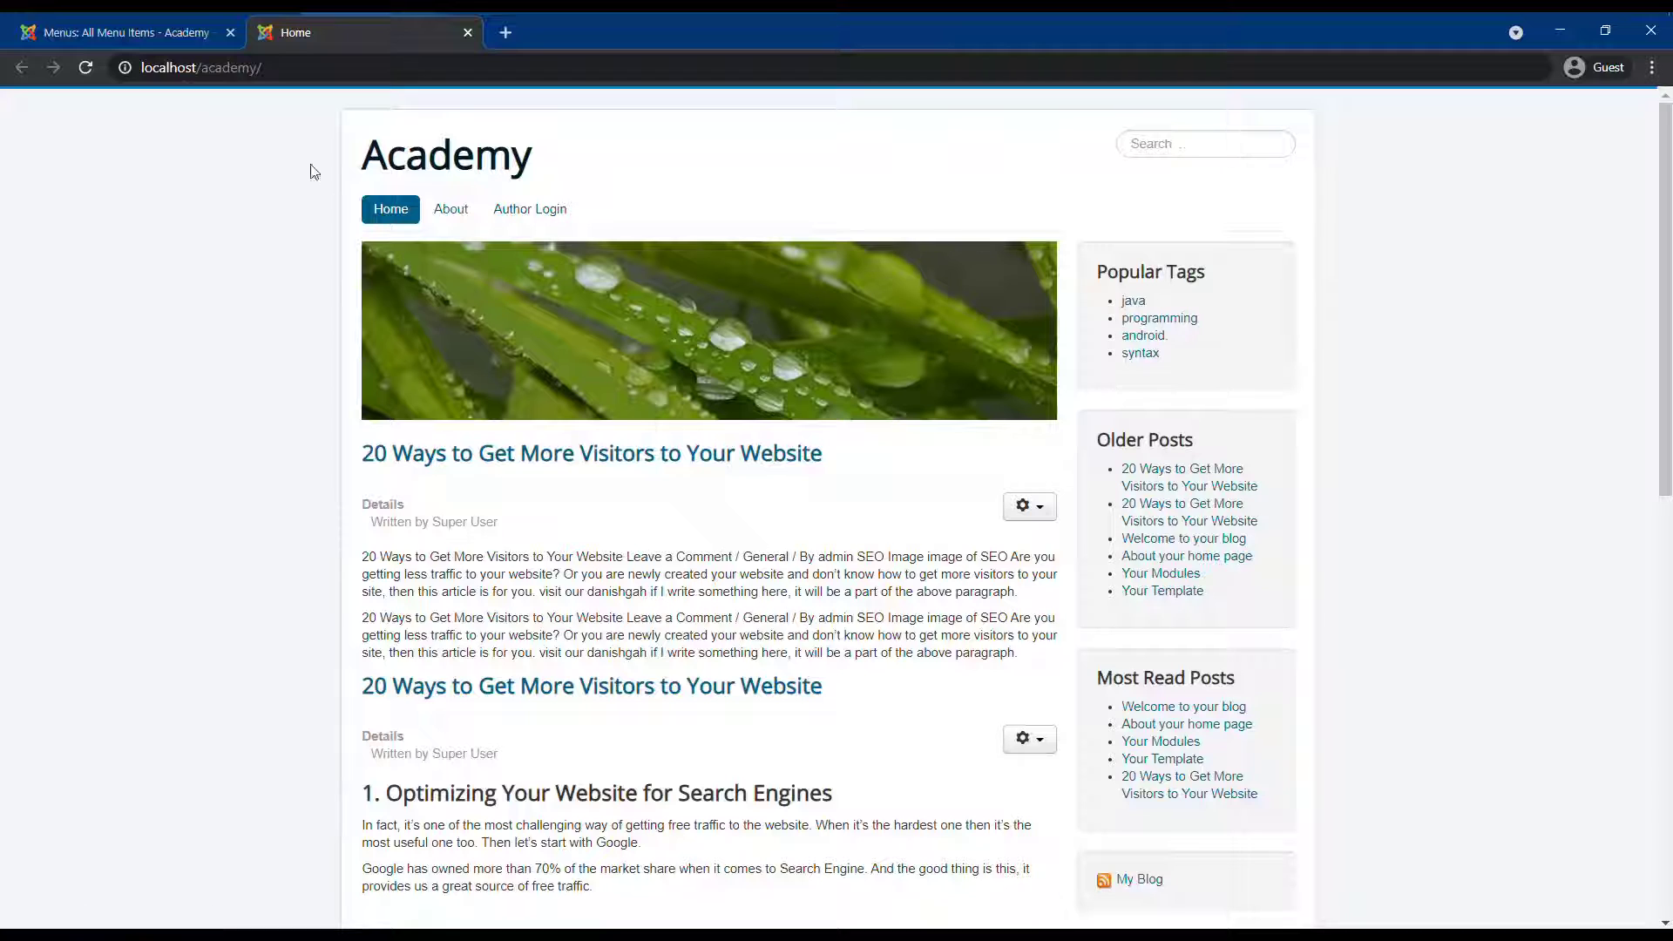
click(65, 32)
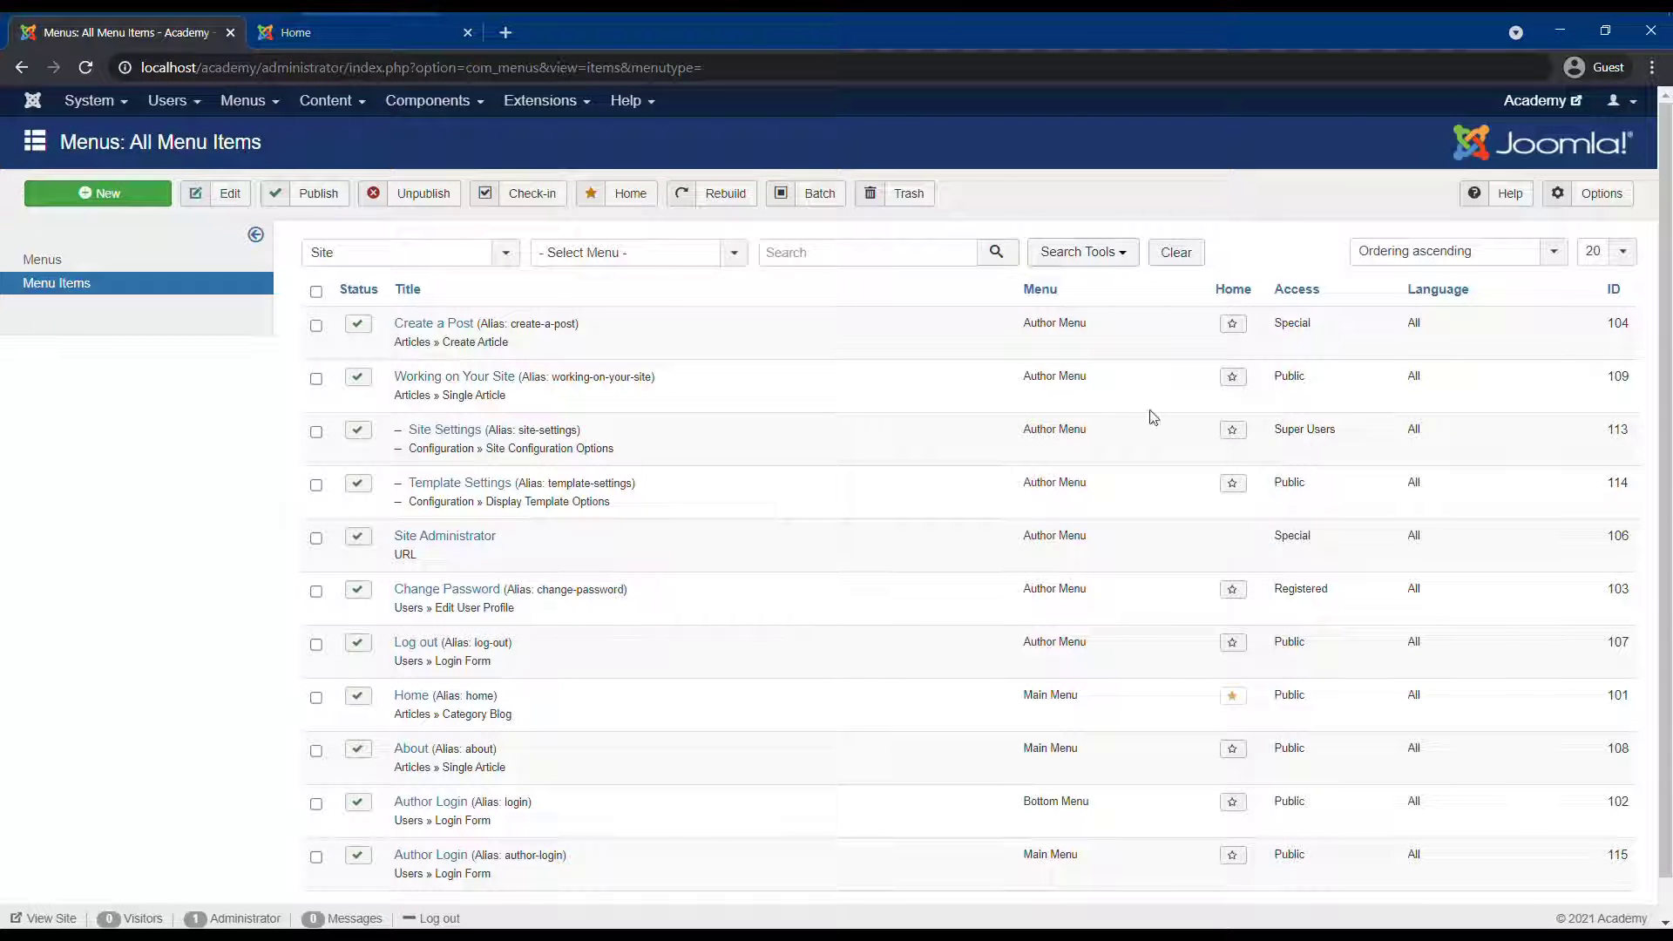
key(ctrl+Tab)
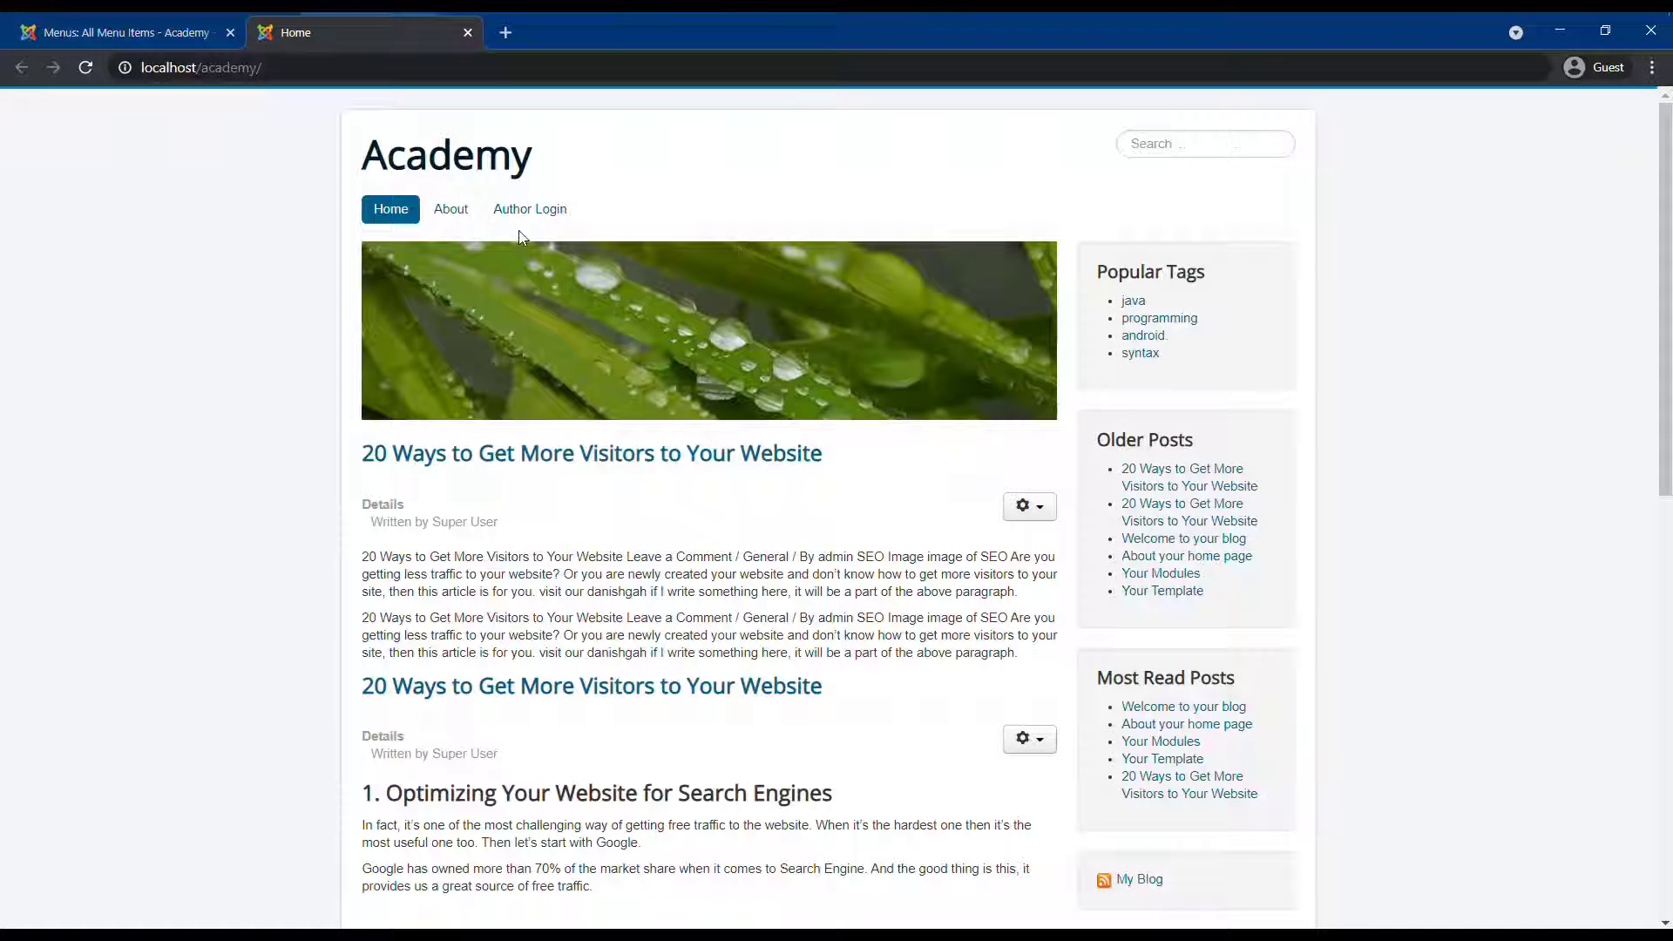
click(206, 35)
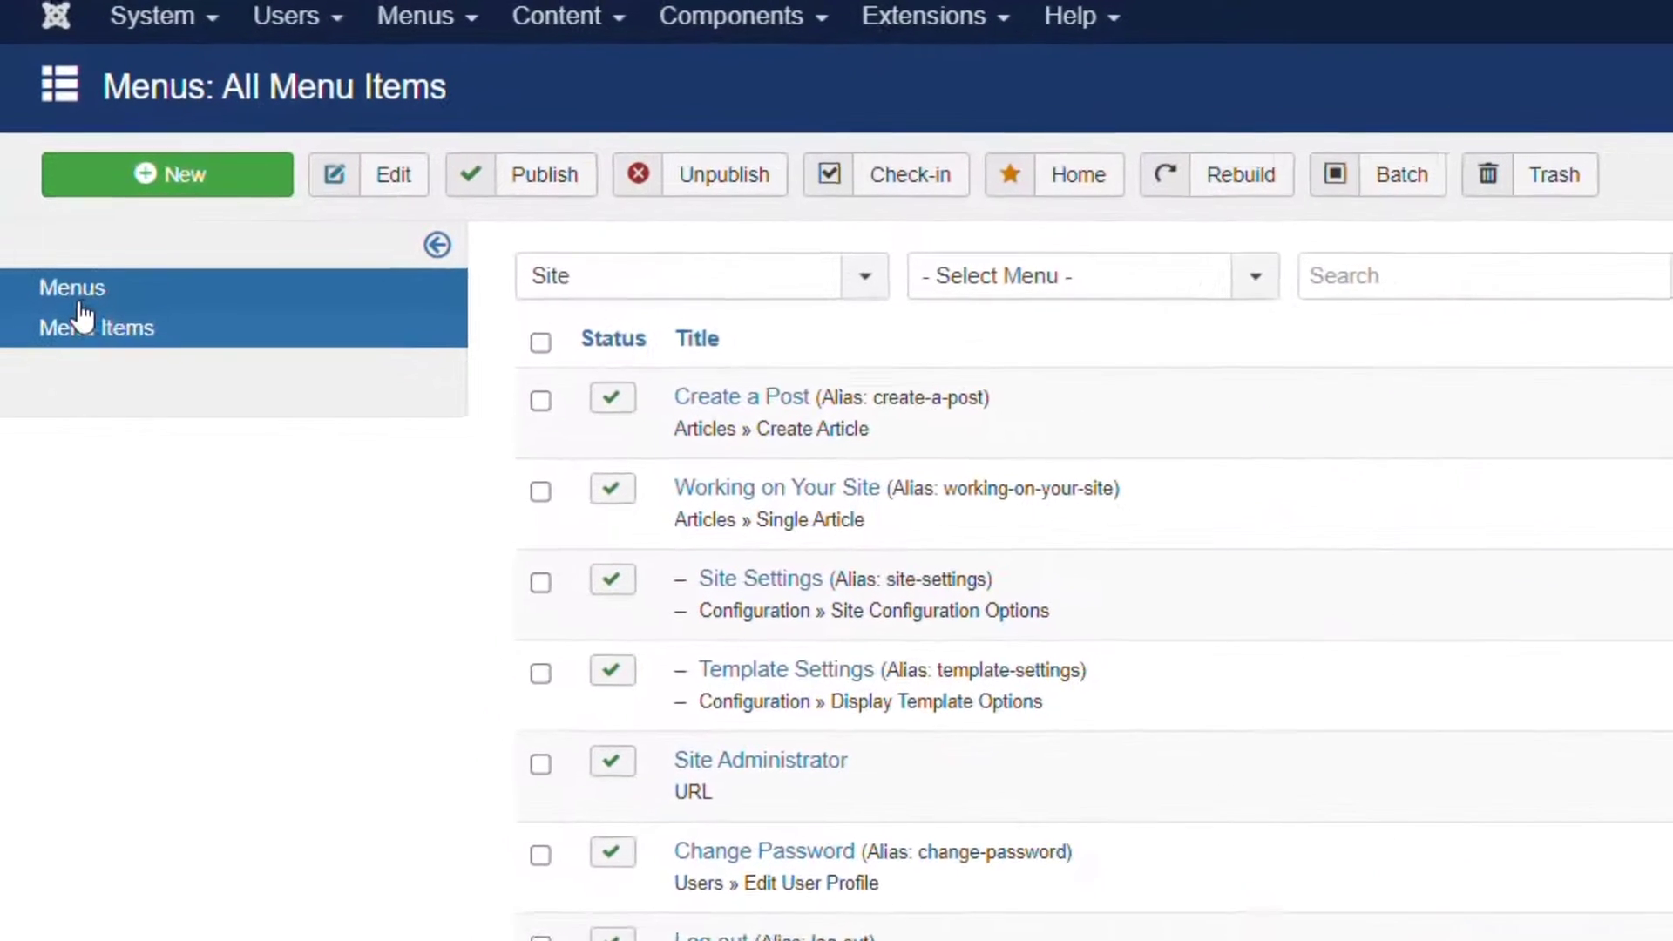
Add a new menu with menu type 'java' and title 'Java Tutorials', then Save & Close.
click(84, 301)
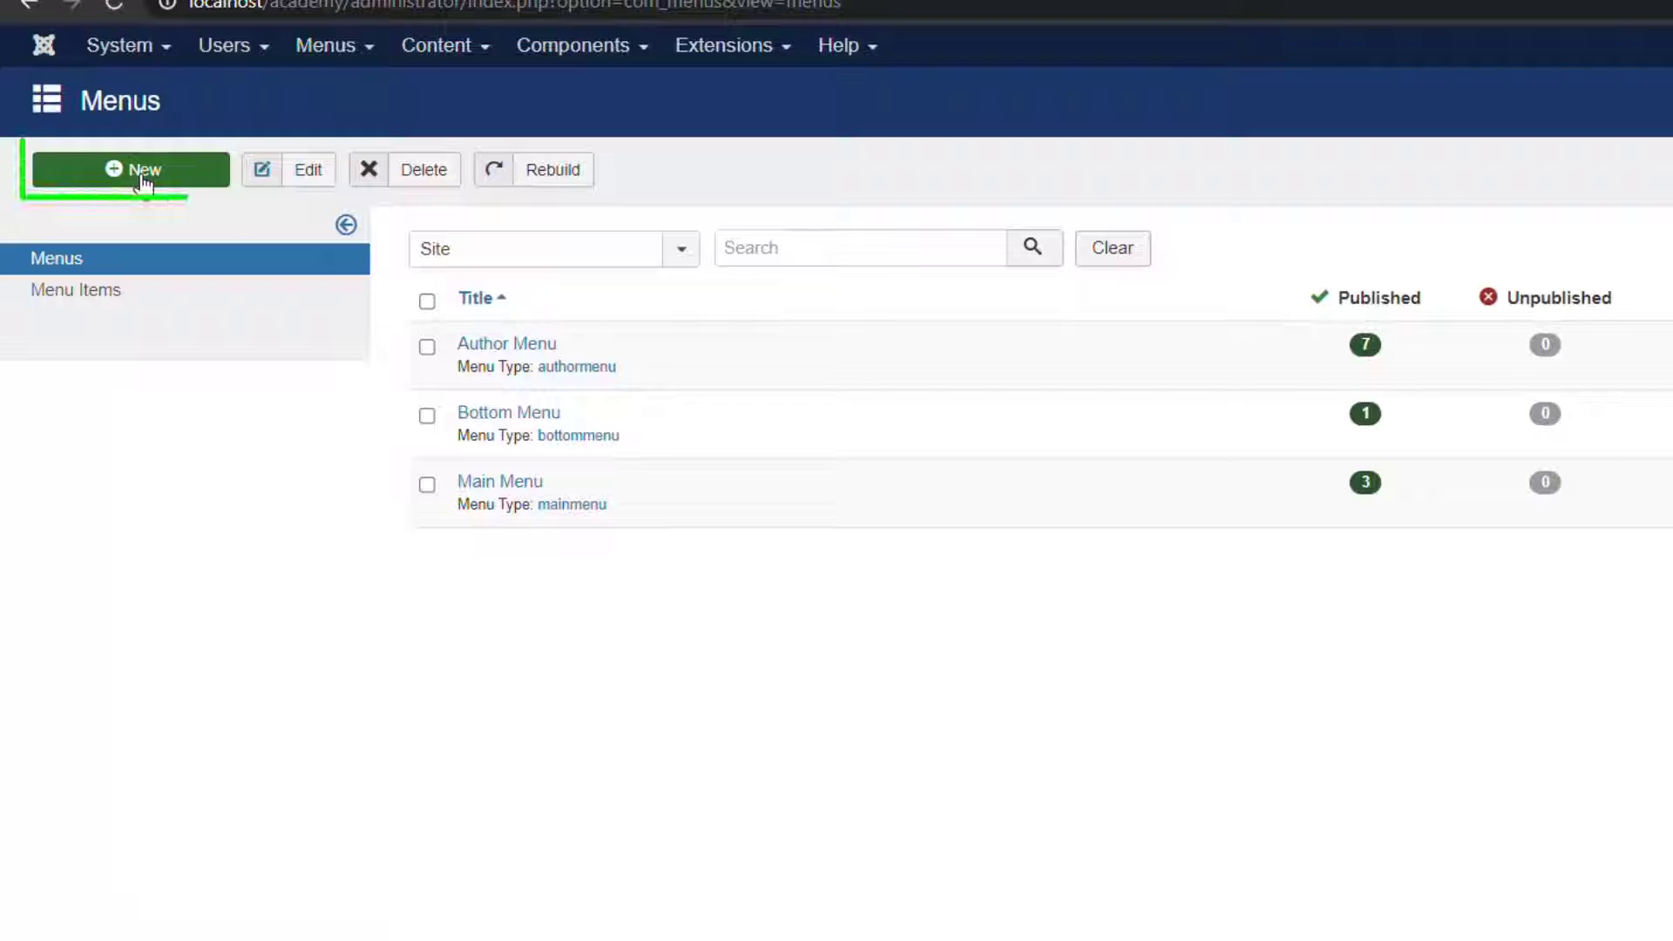
click(142, 179)
click(414, 358)
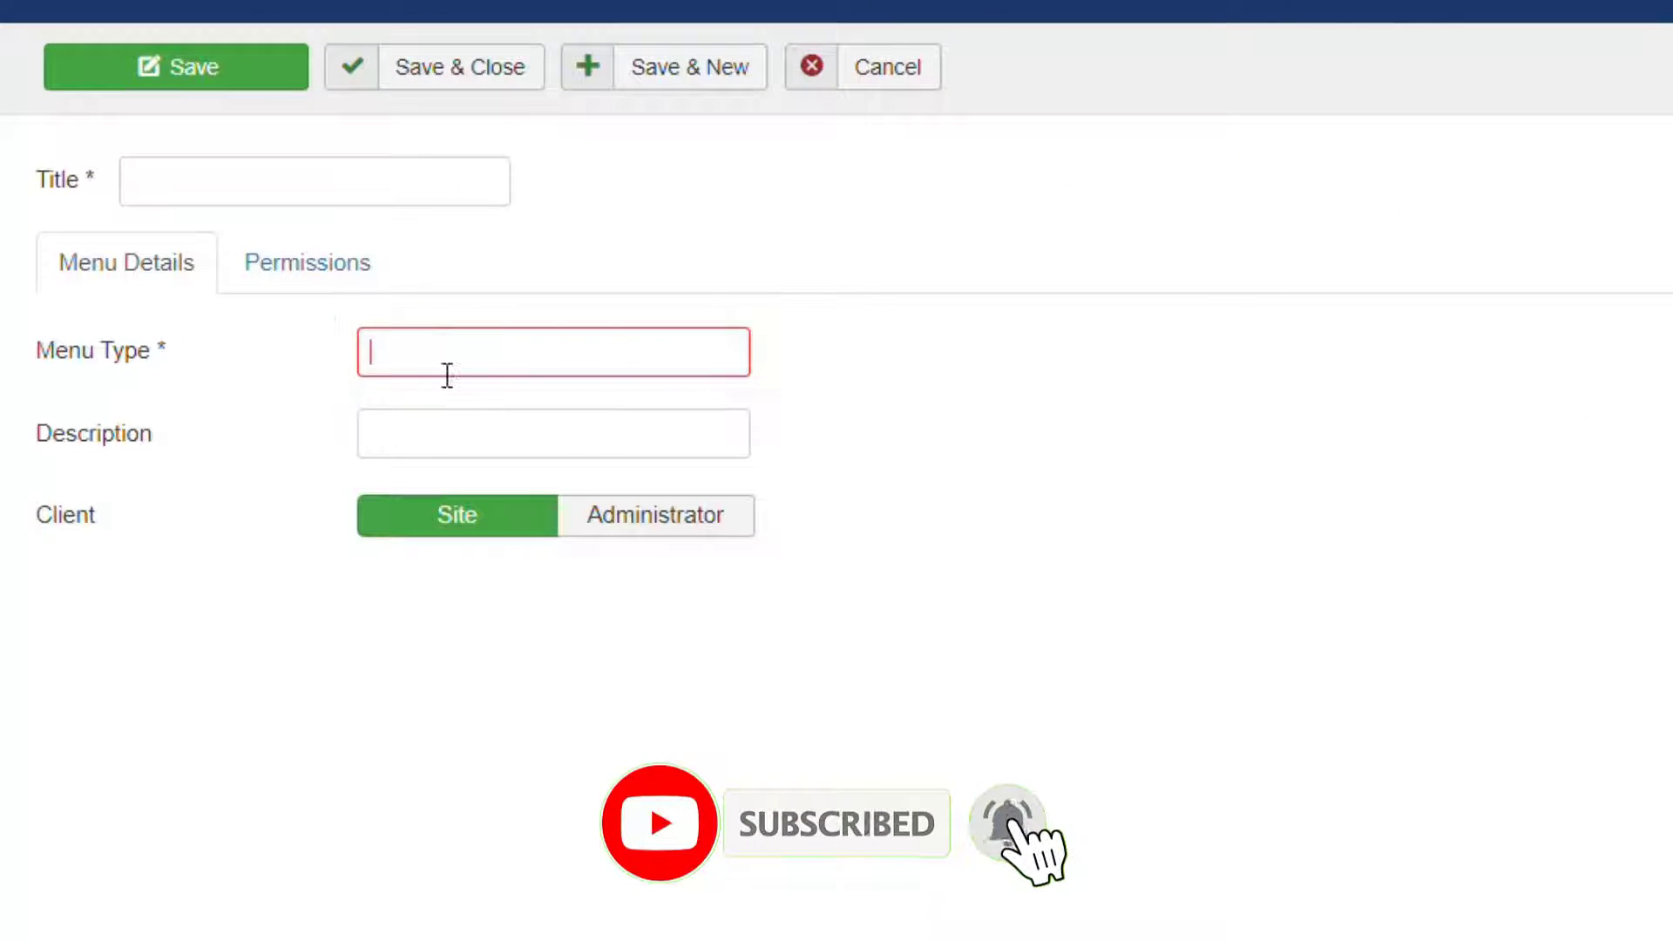
text(java)
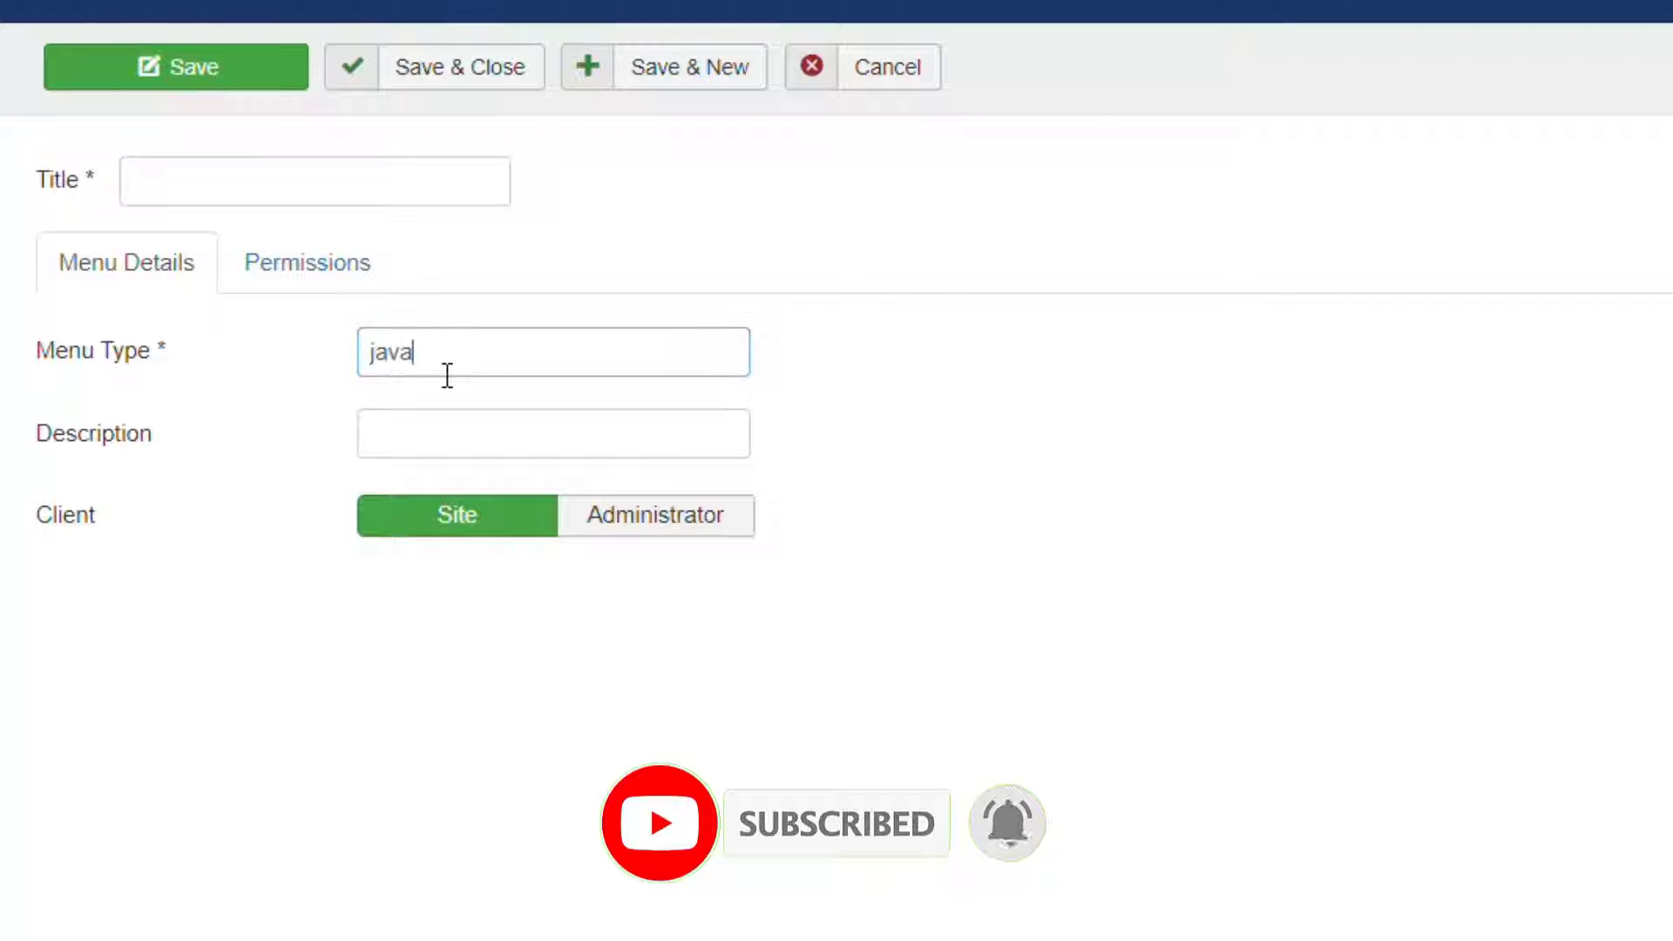
click(209, 191)
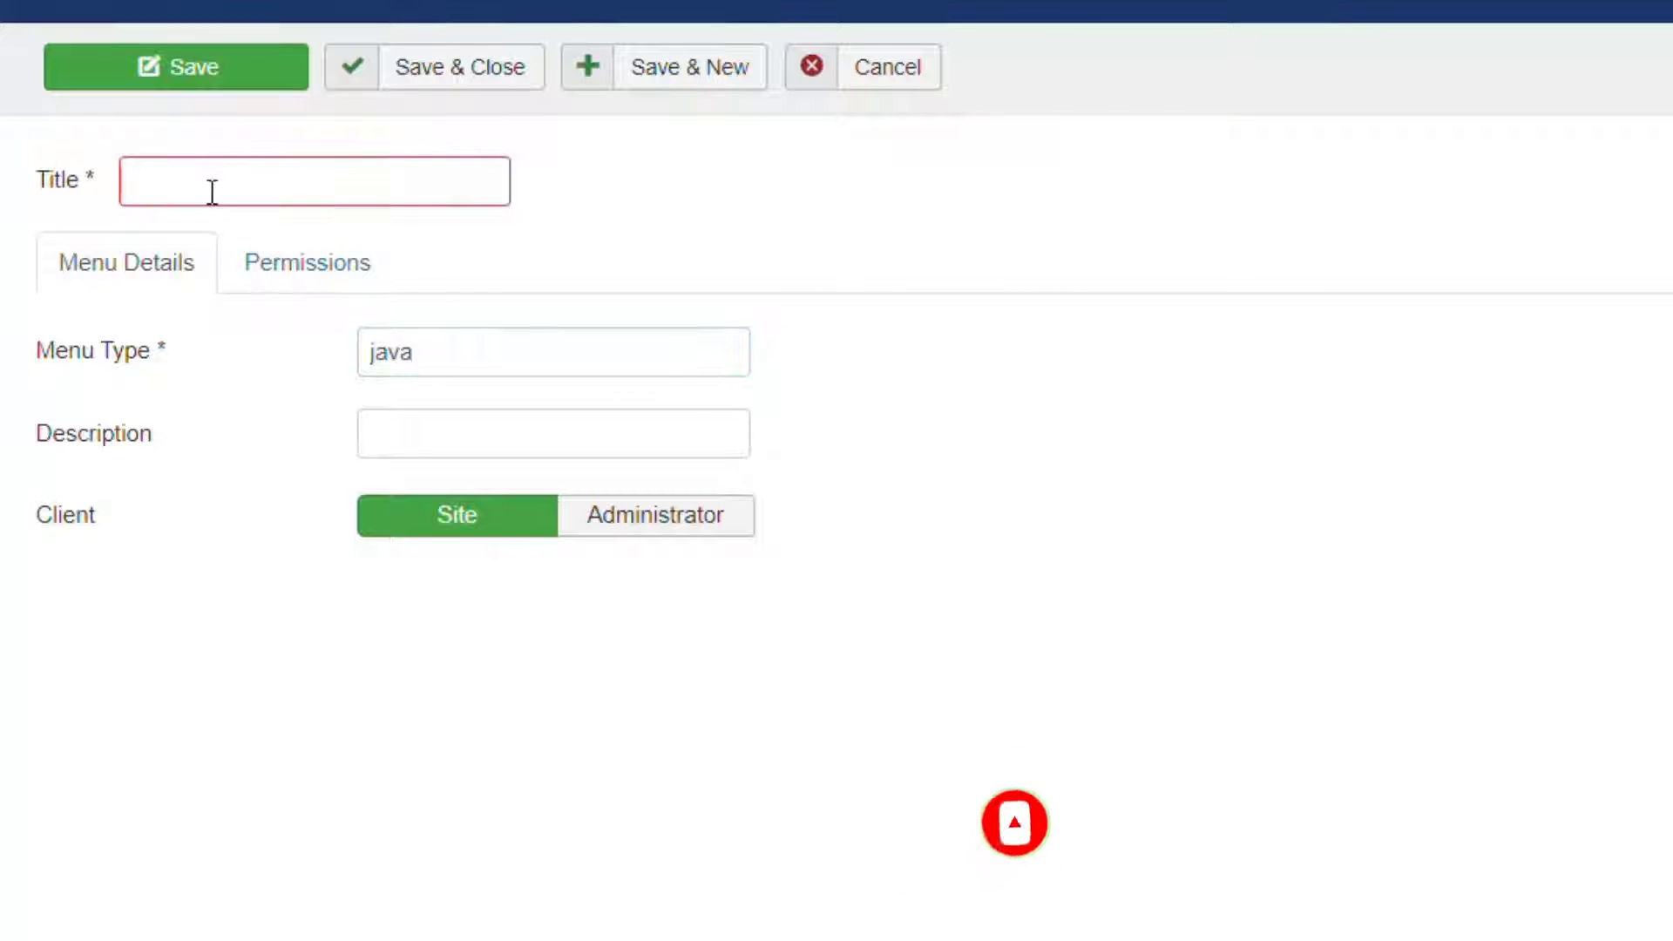
text(Java Tutorials)
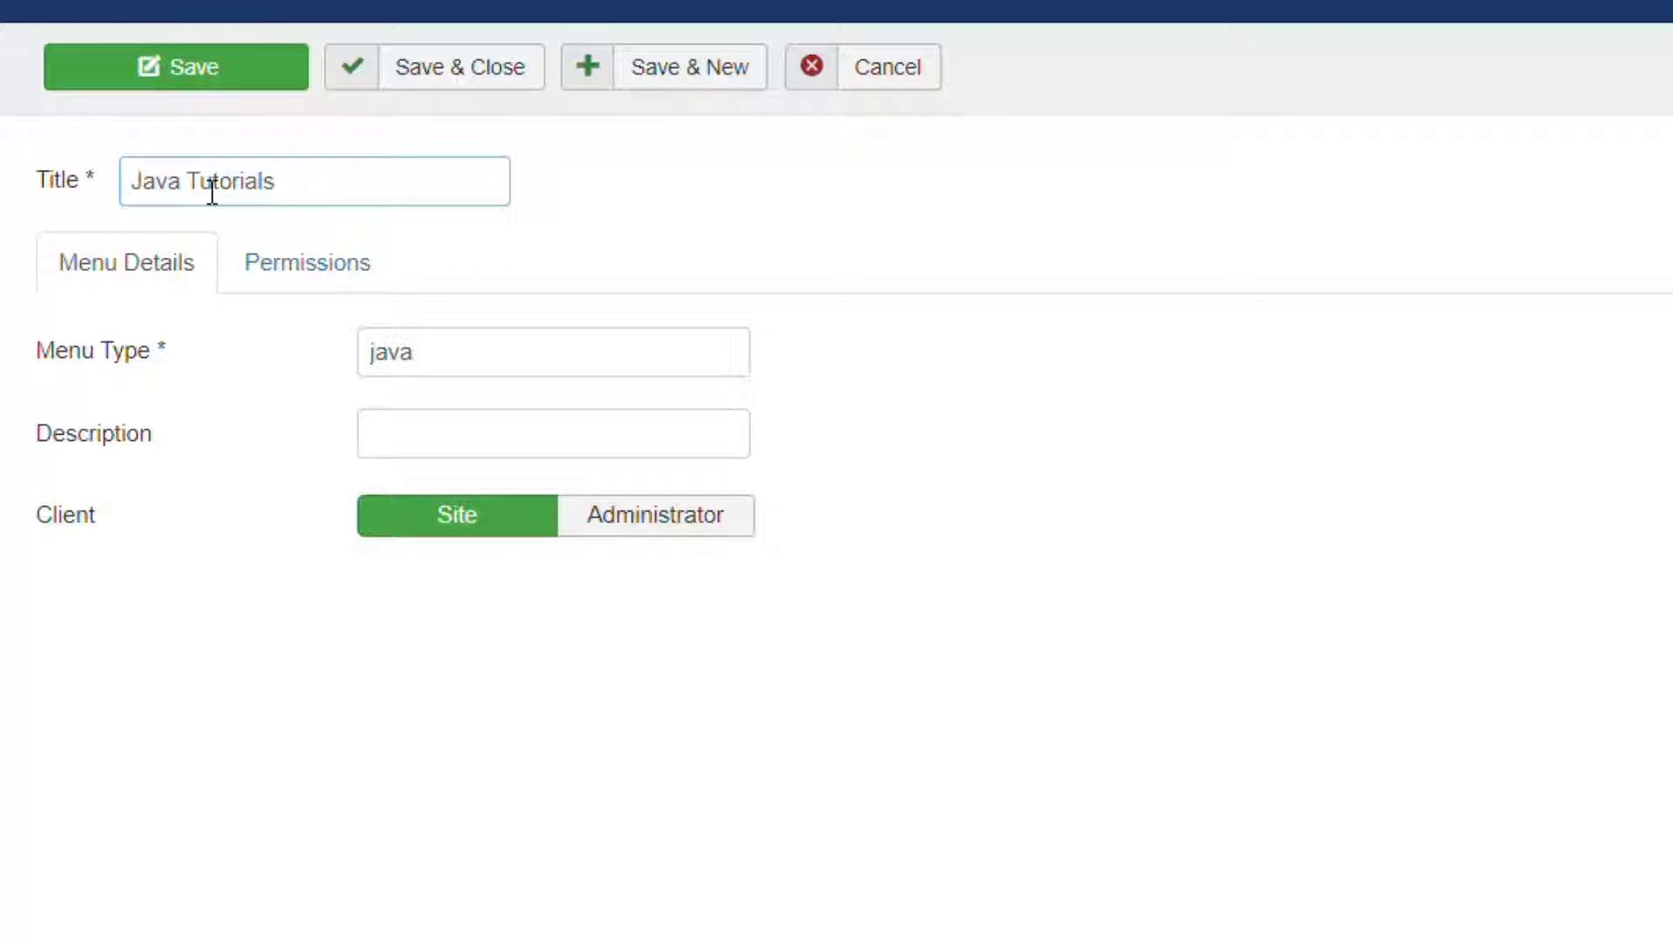
key(ctrl+a)
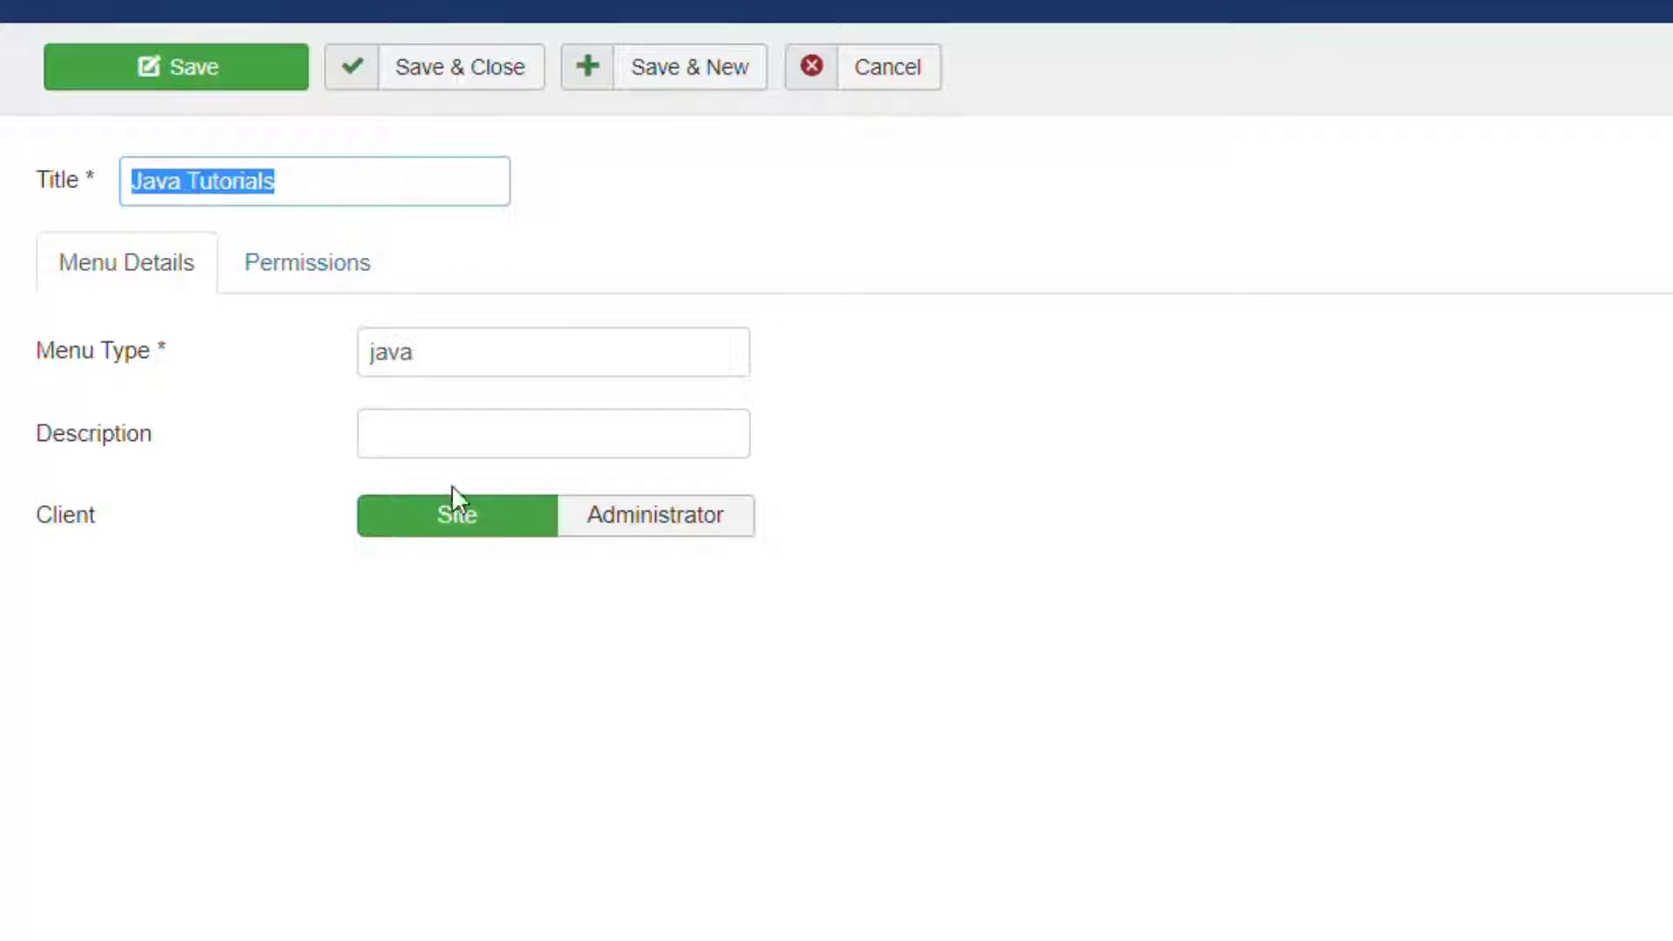
click(450, 523)
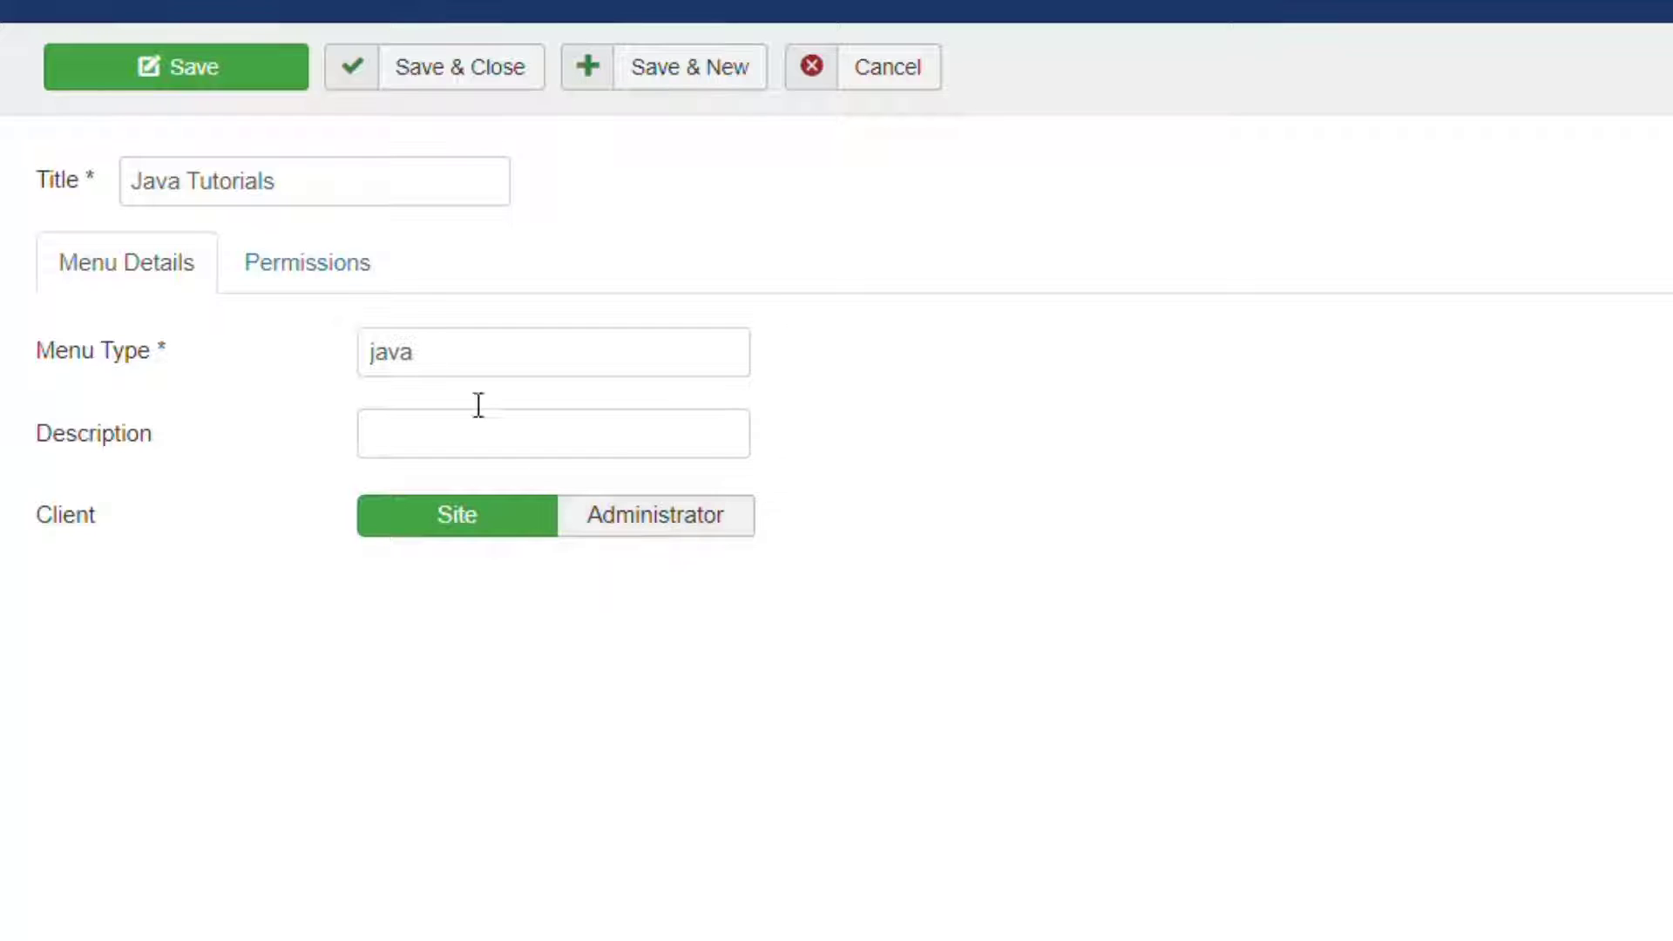
click(464, 77)
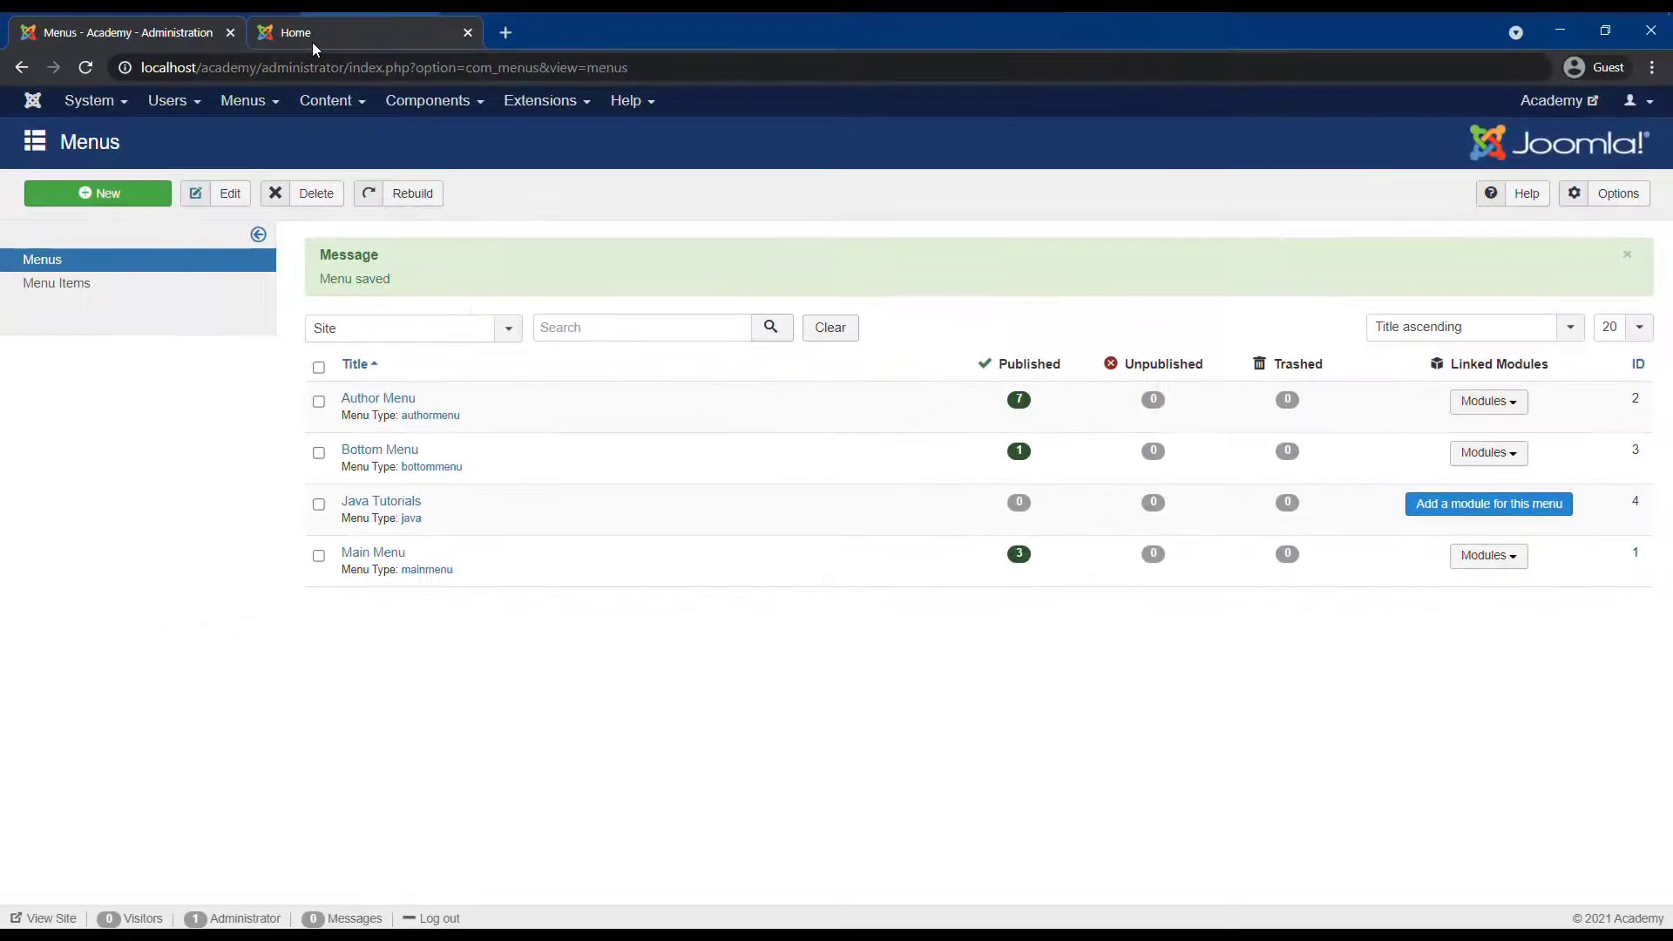
Check the front page, then open the empty Java Tutorials menu's item list.
click(312, 42)
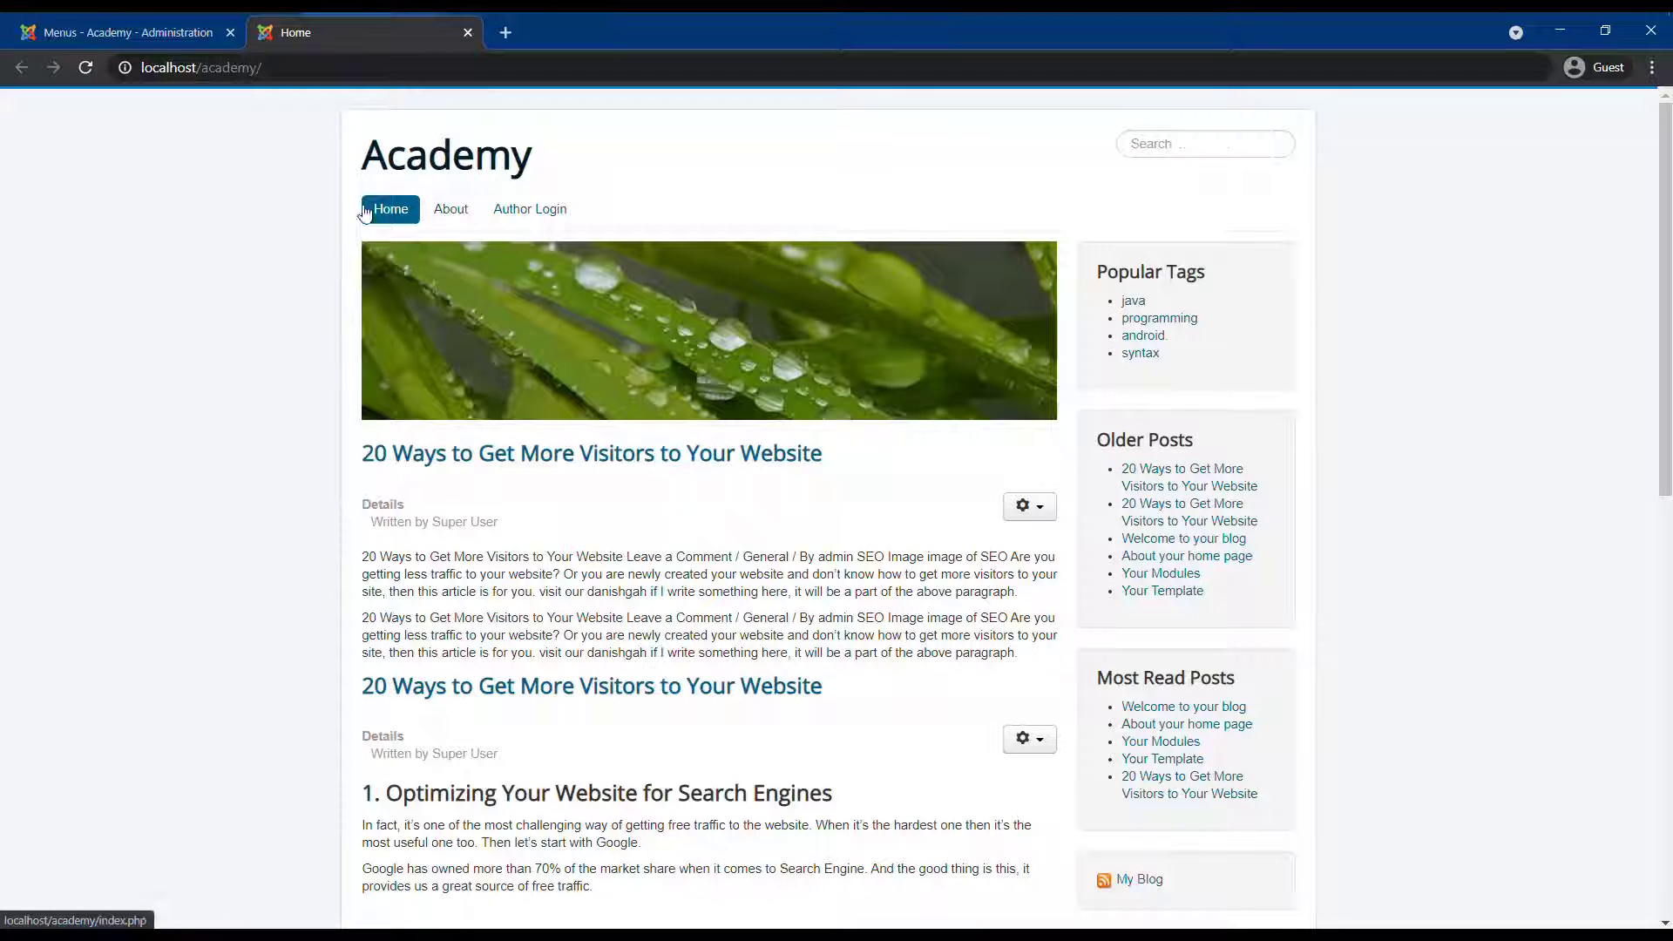
click(126, 30)
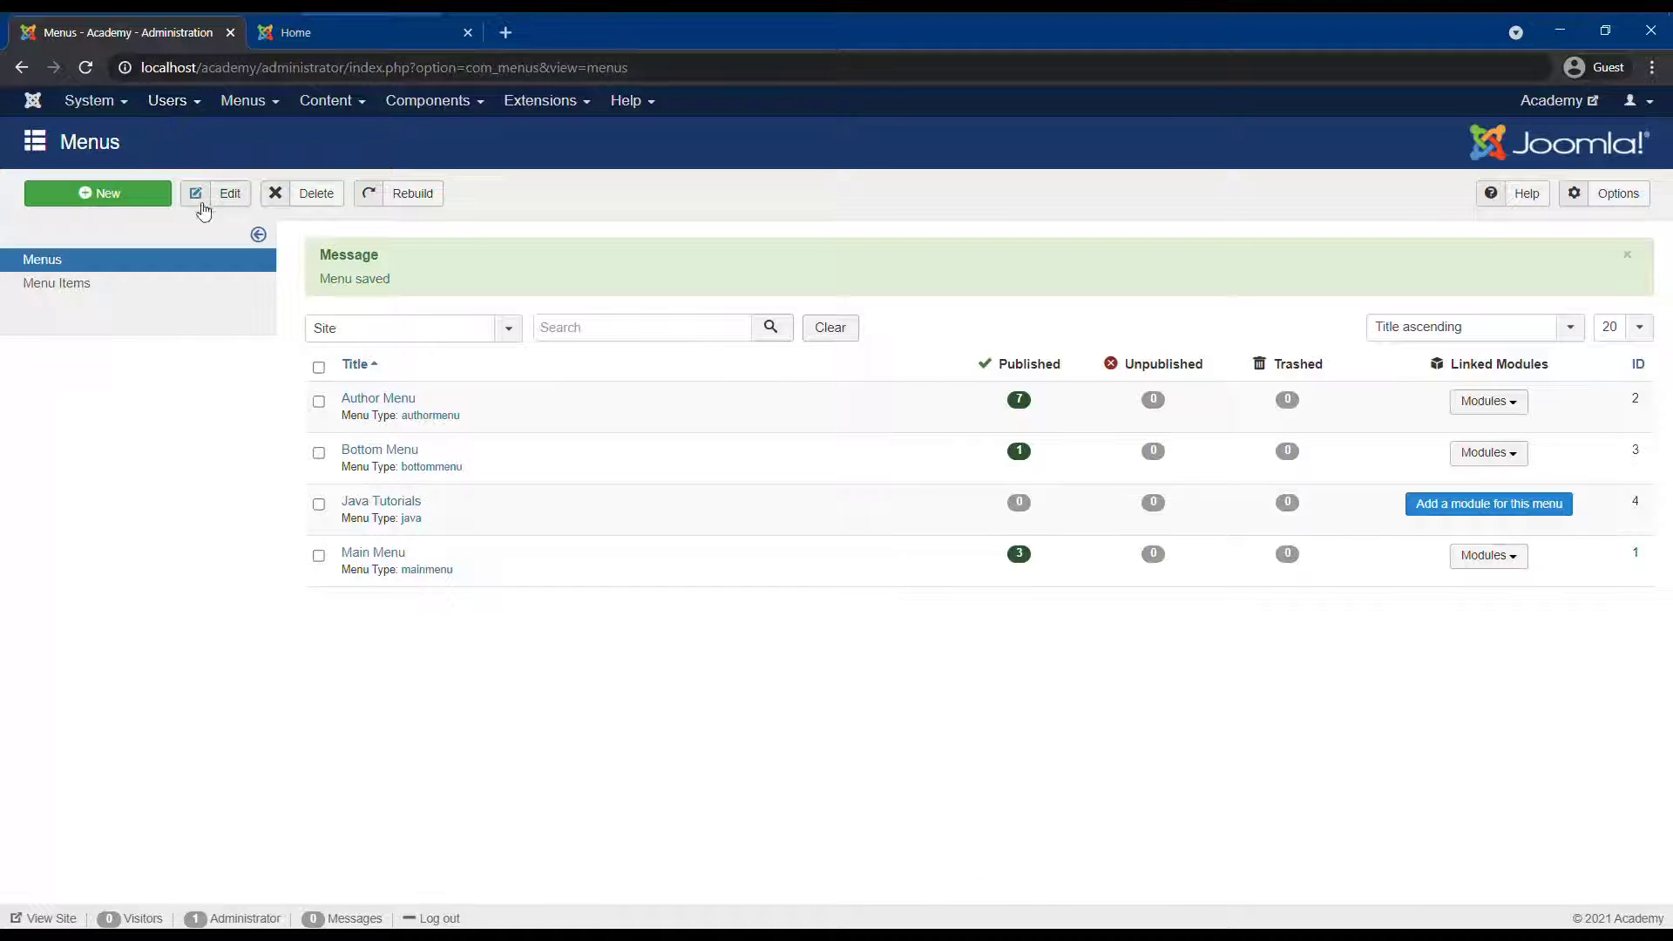
click(404, 505)
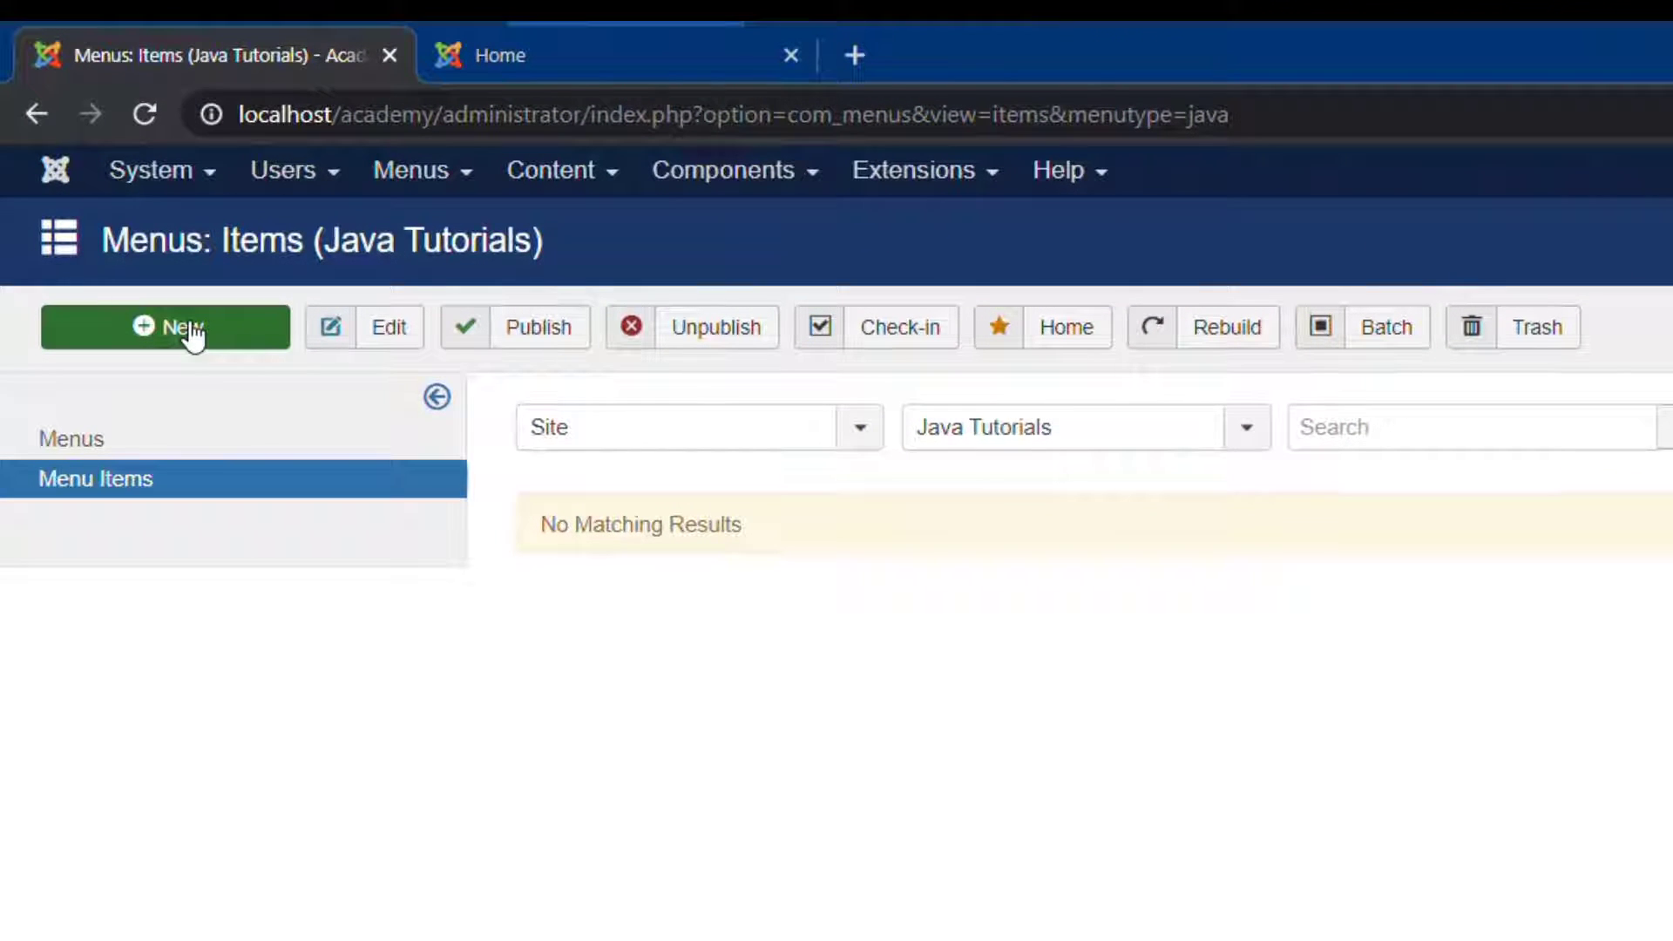
Start a new menu item titled 'Java Fundamentals' with type Articles > Single Article.
click(192, 336)
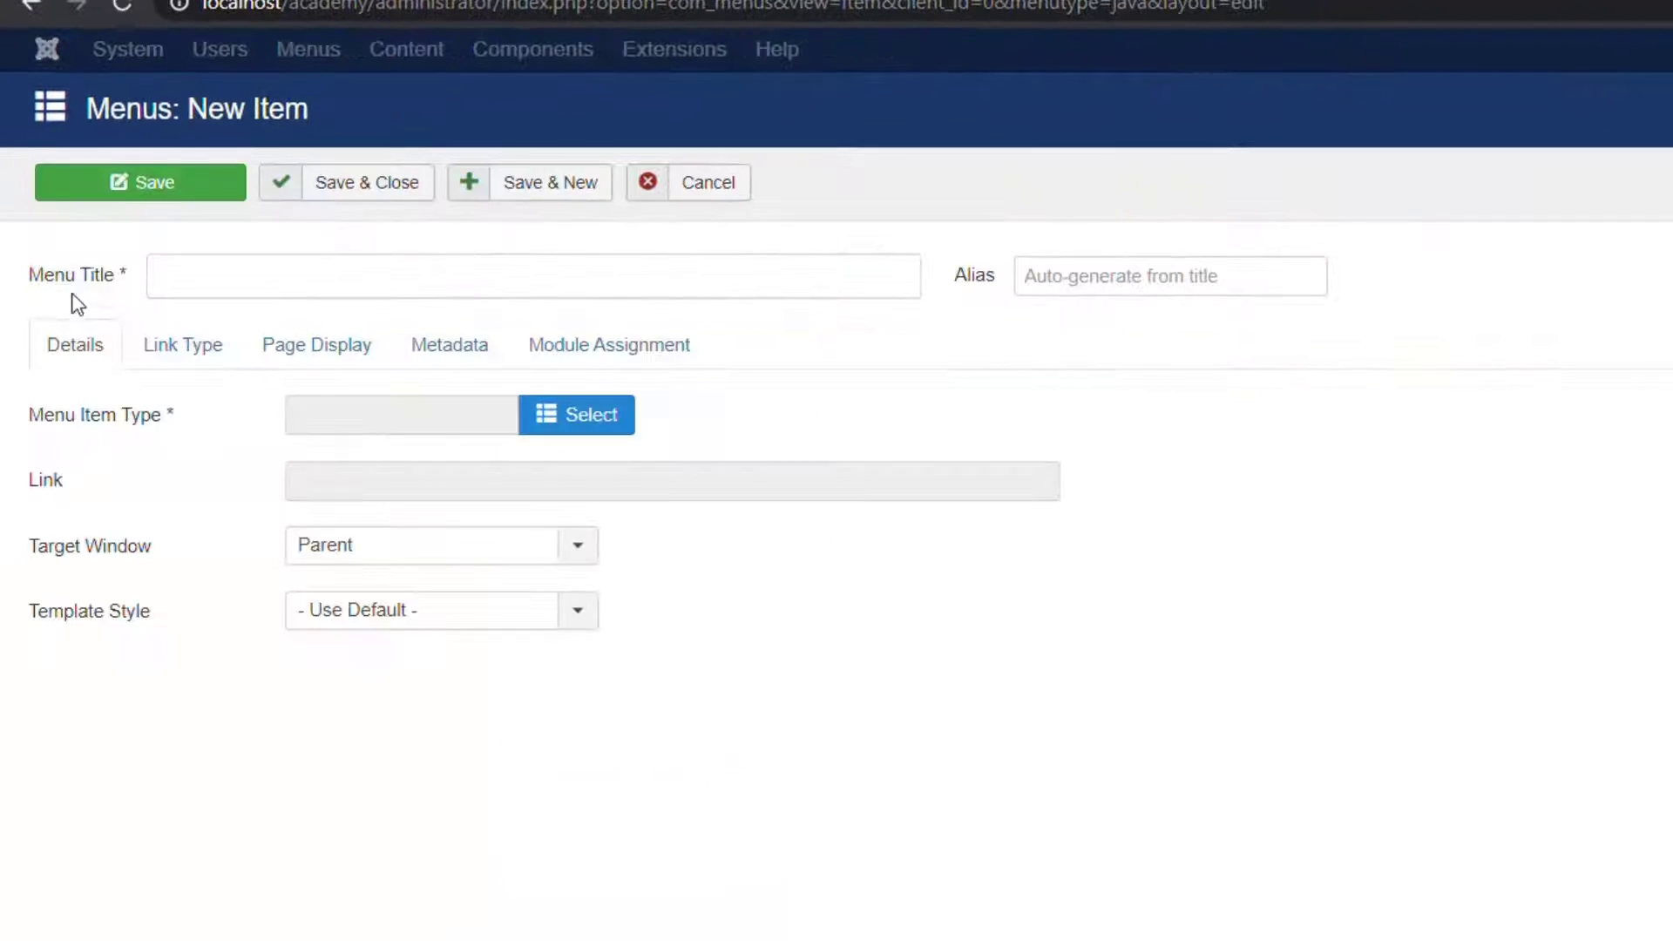
click(203, 280)
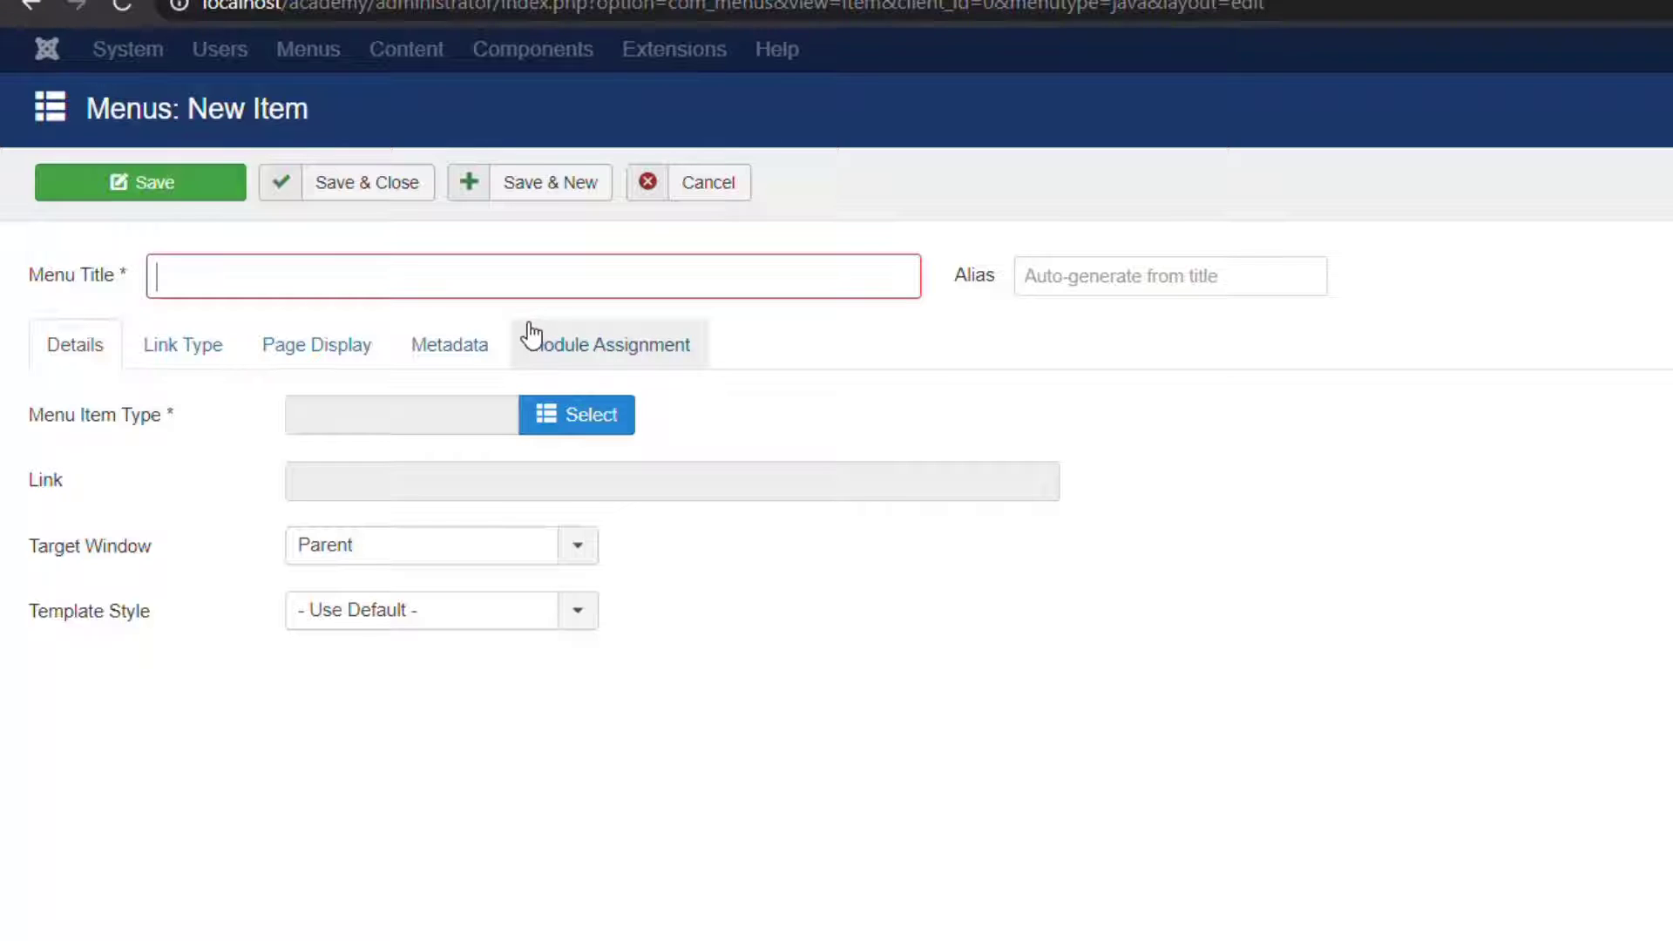
text(Java Fundamentals)
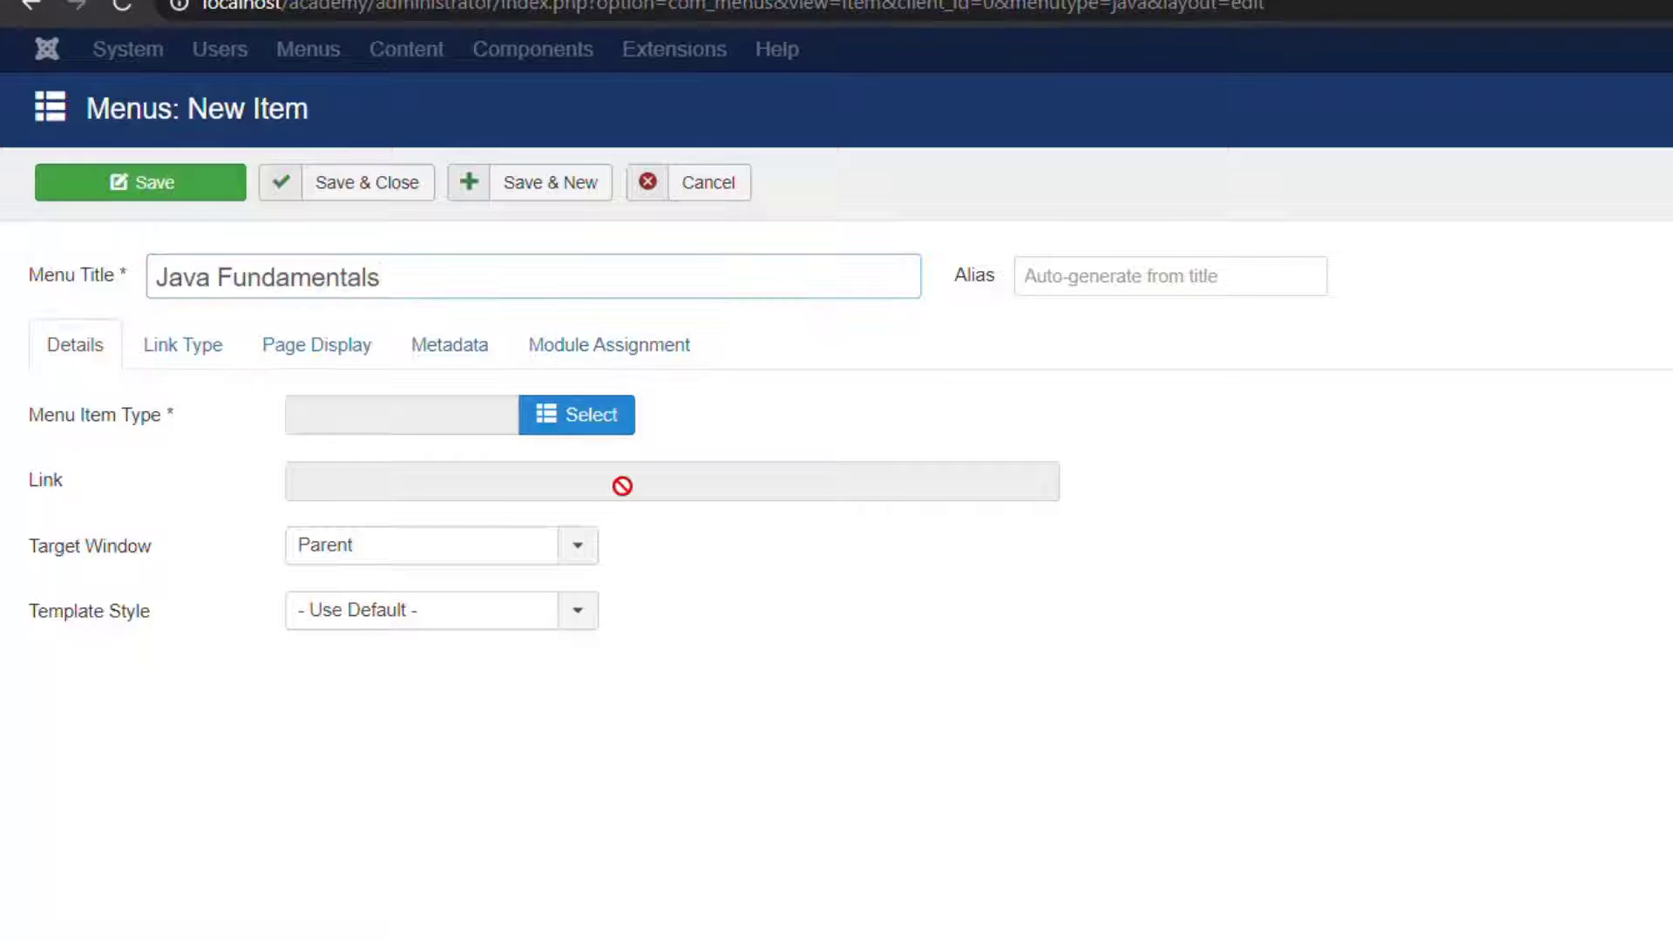
click(313, 415)
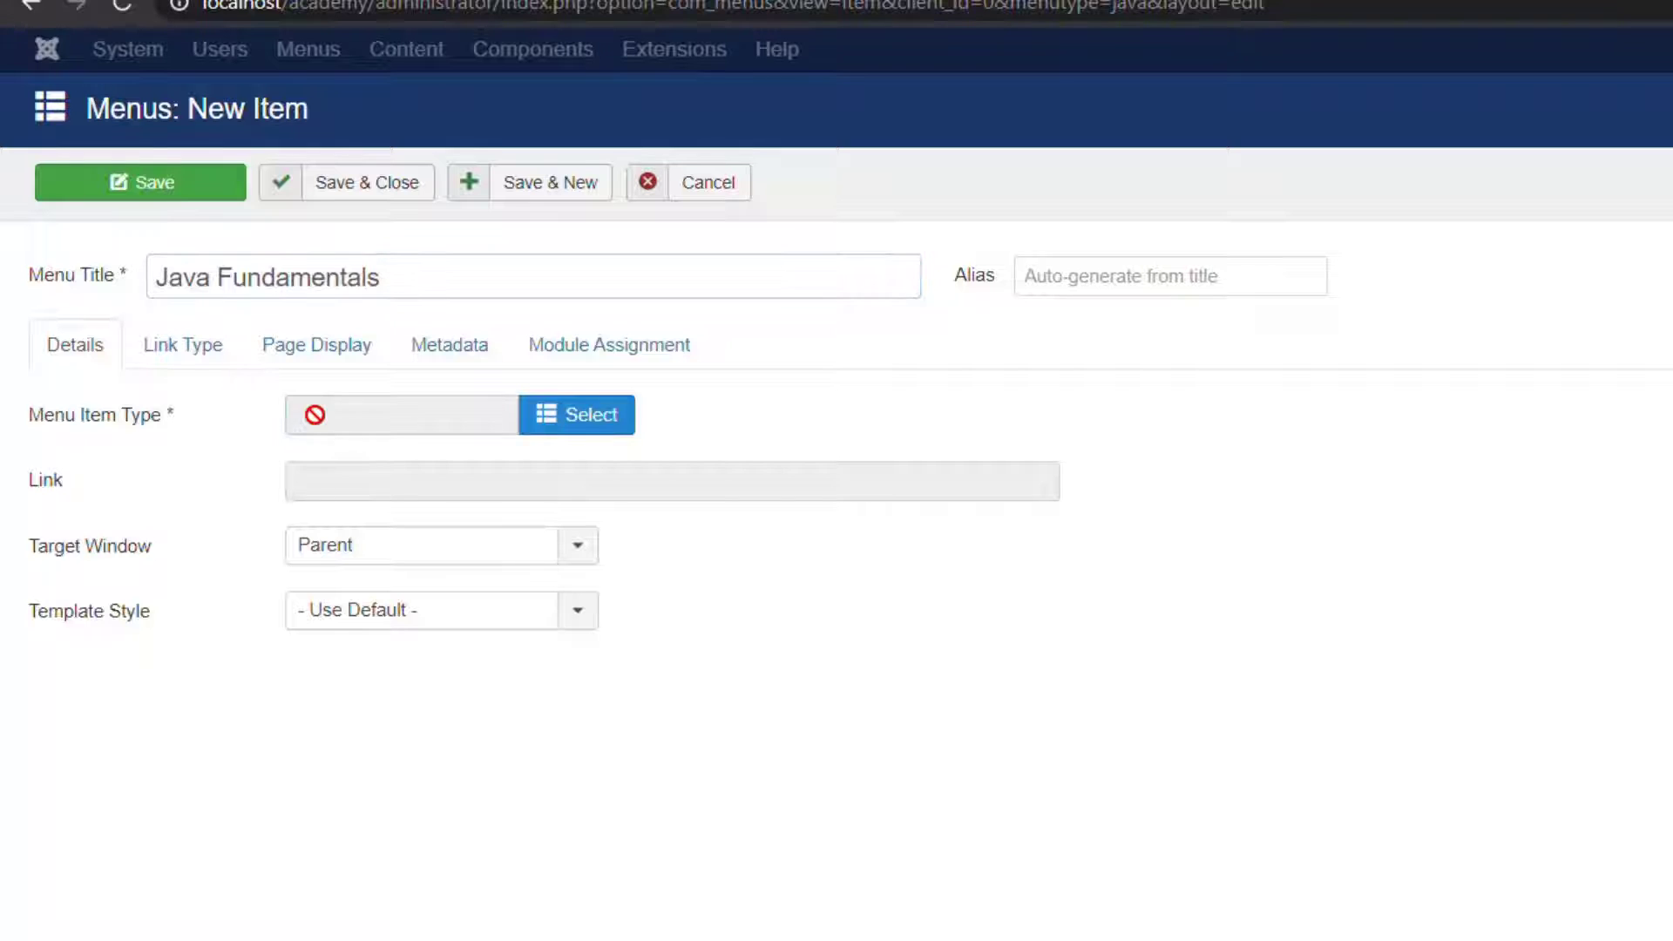
click(555, 425)
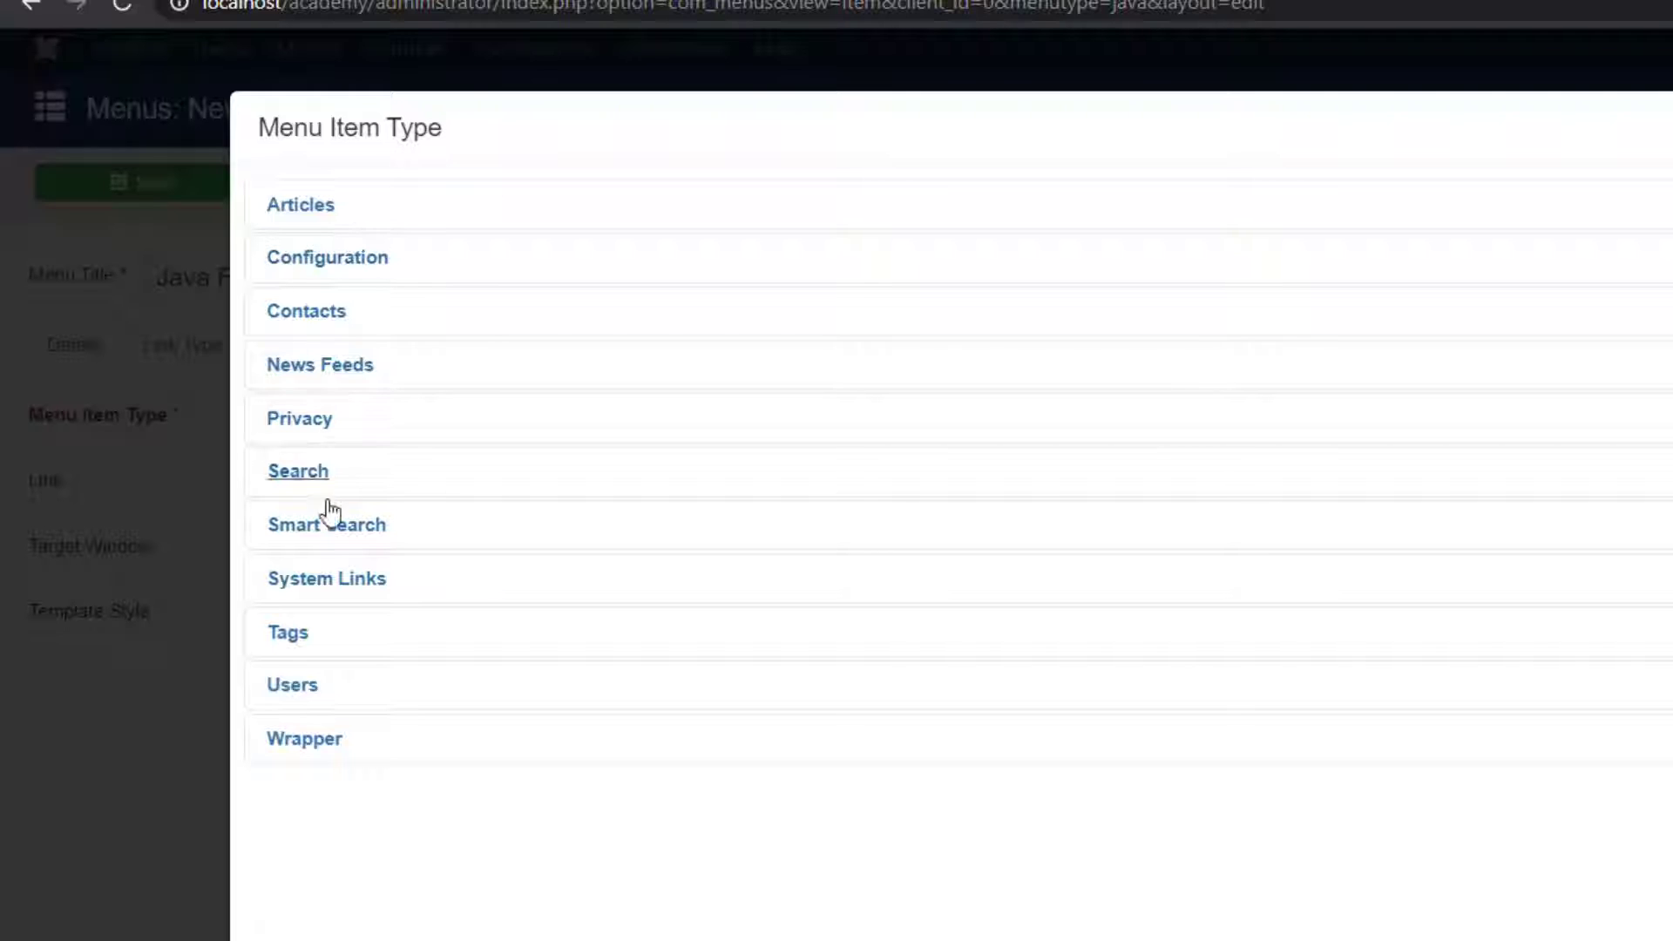
click(304, 209)
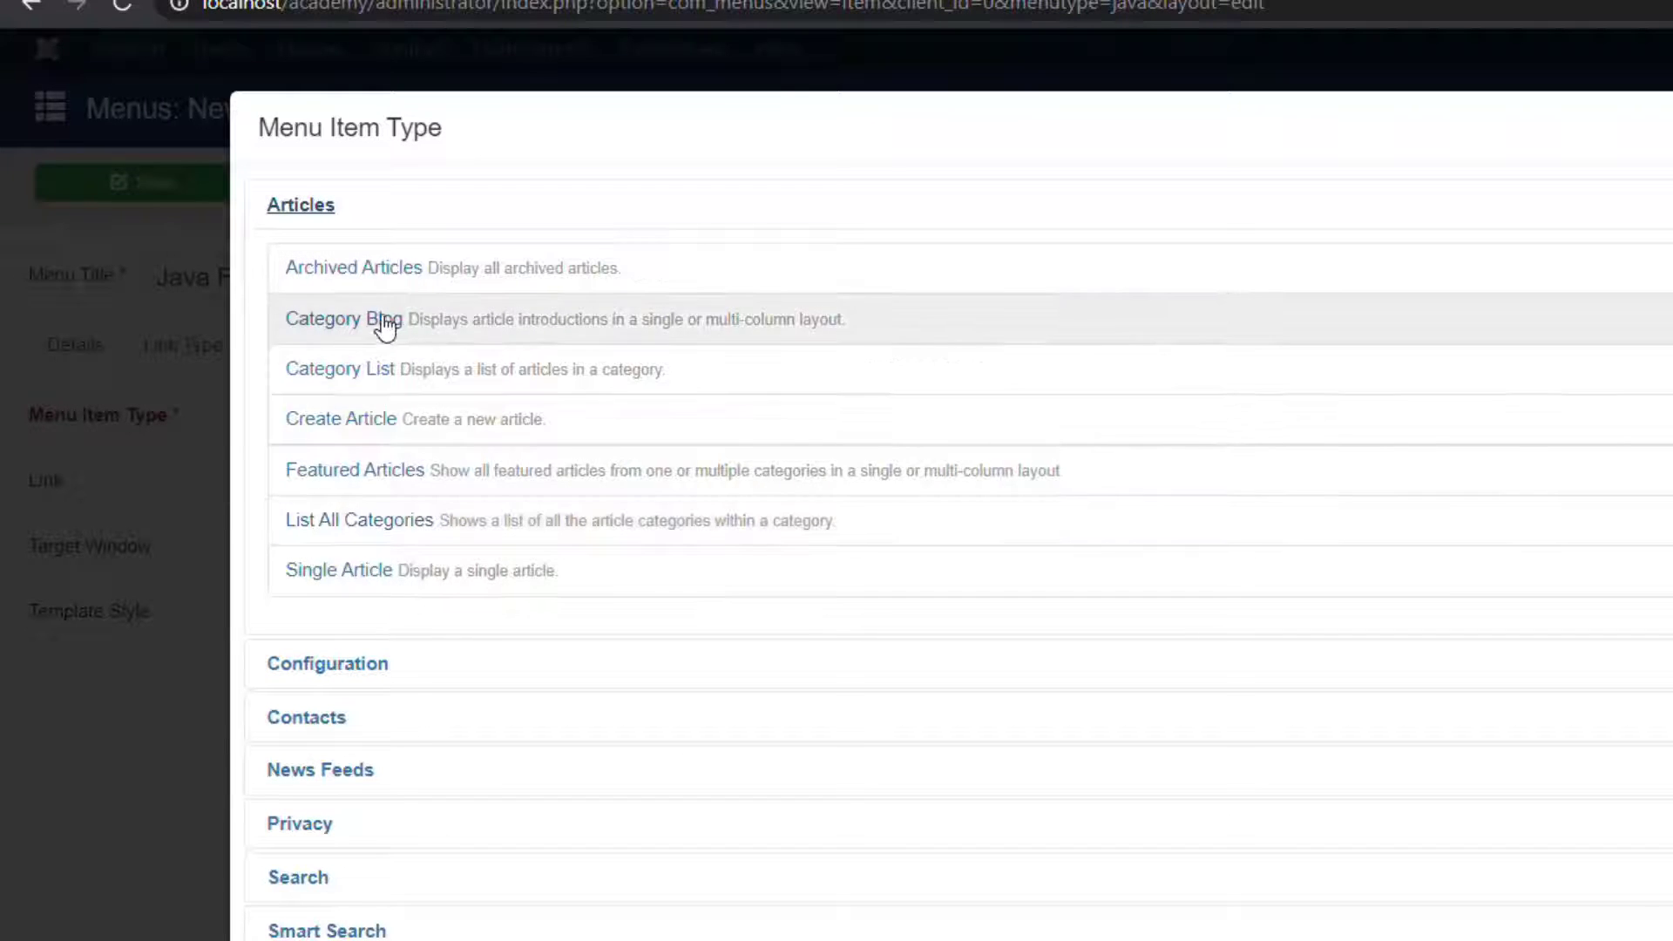
click(358, 571)
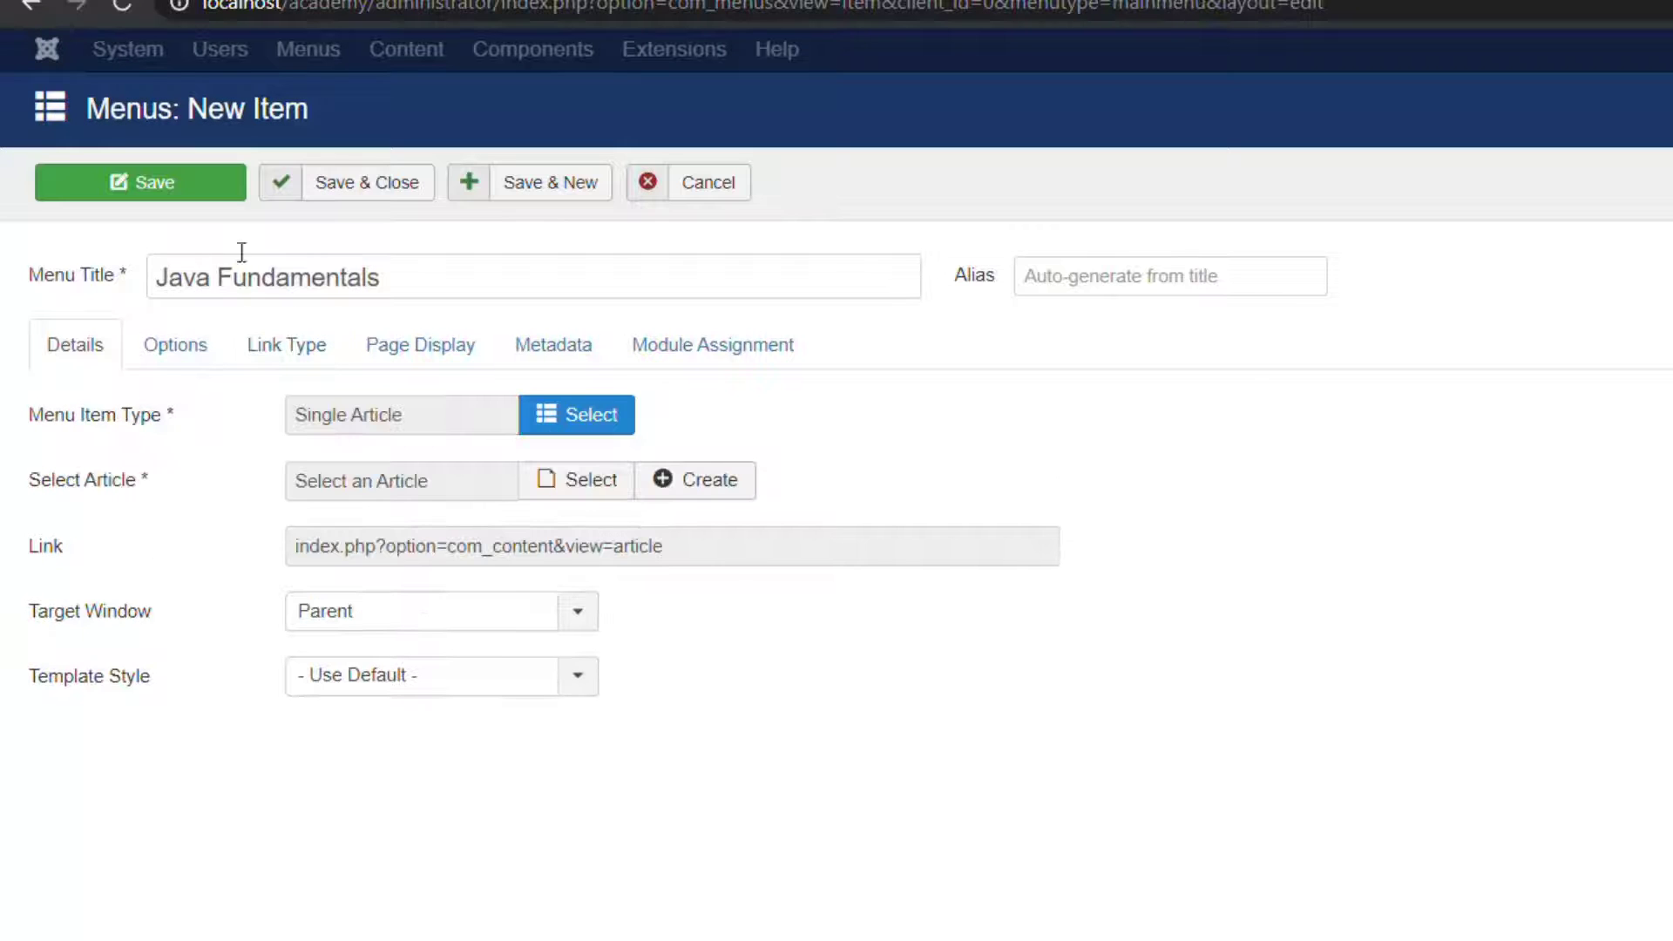
Put Java Fundamentals in the Java Tutorials menu, link 'Operators in Java', and Save & New.
mouse_move(114, 285)
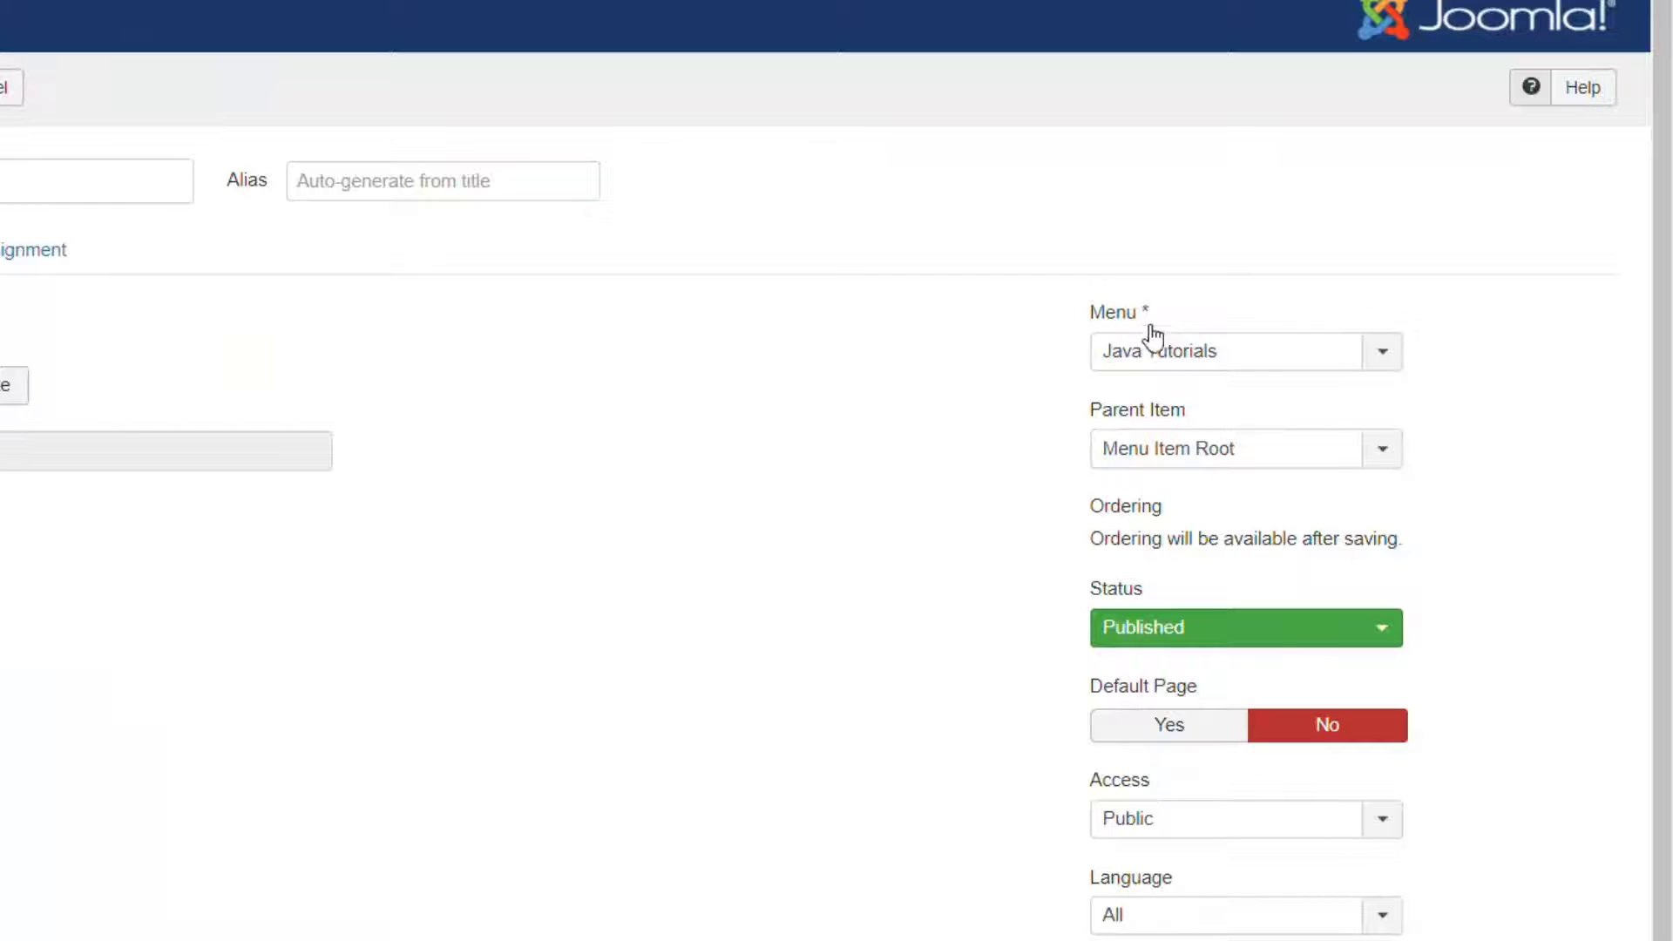
click(1190, 358)
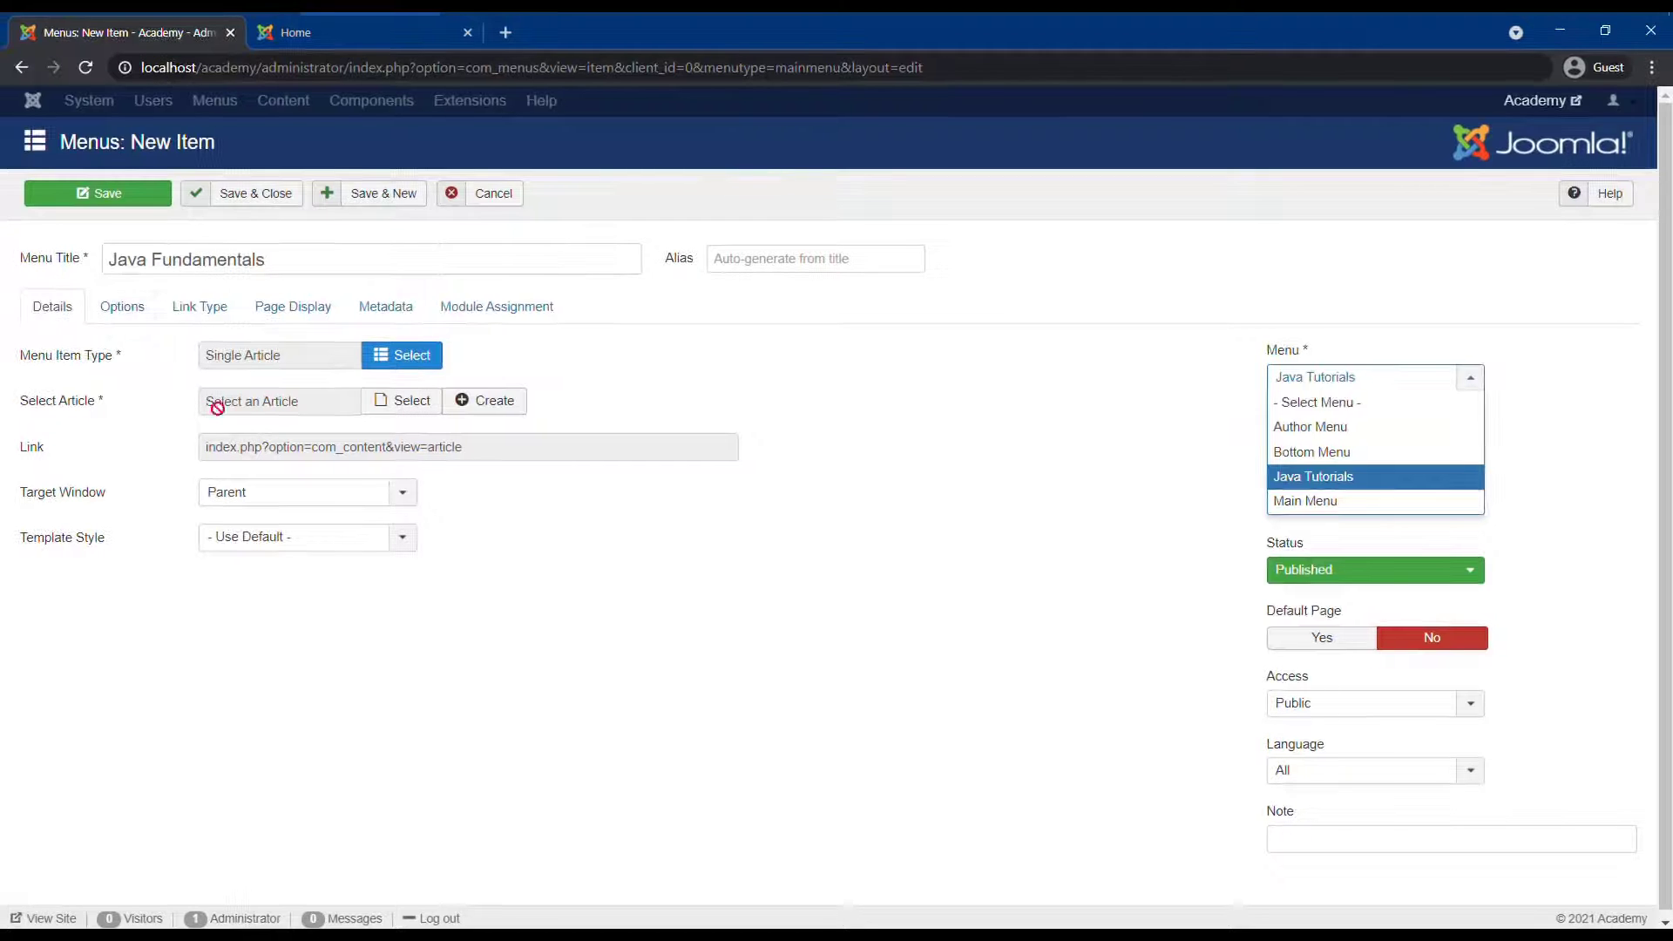
click(1340, 489)
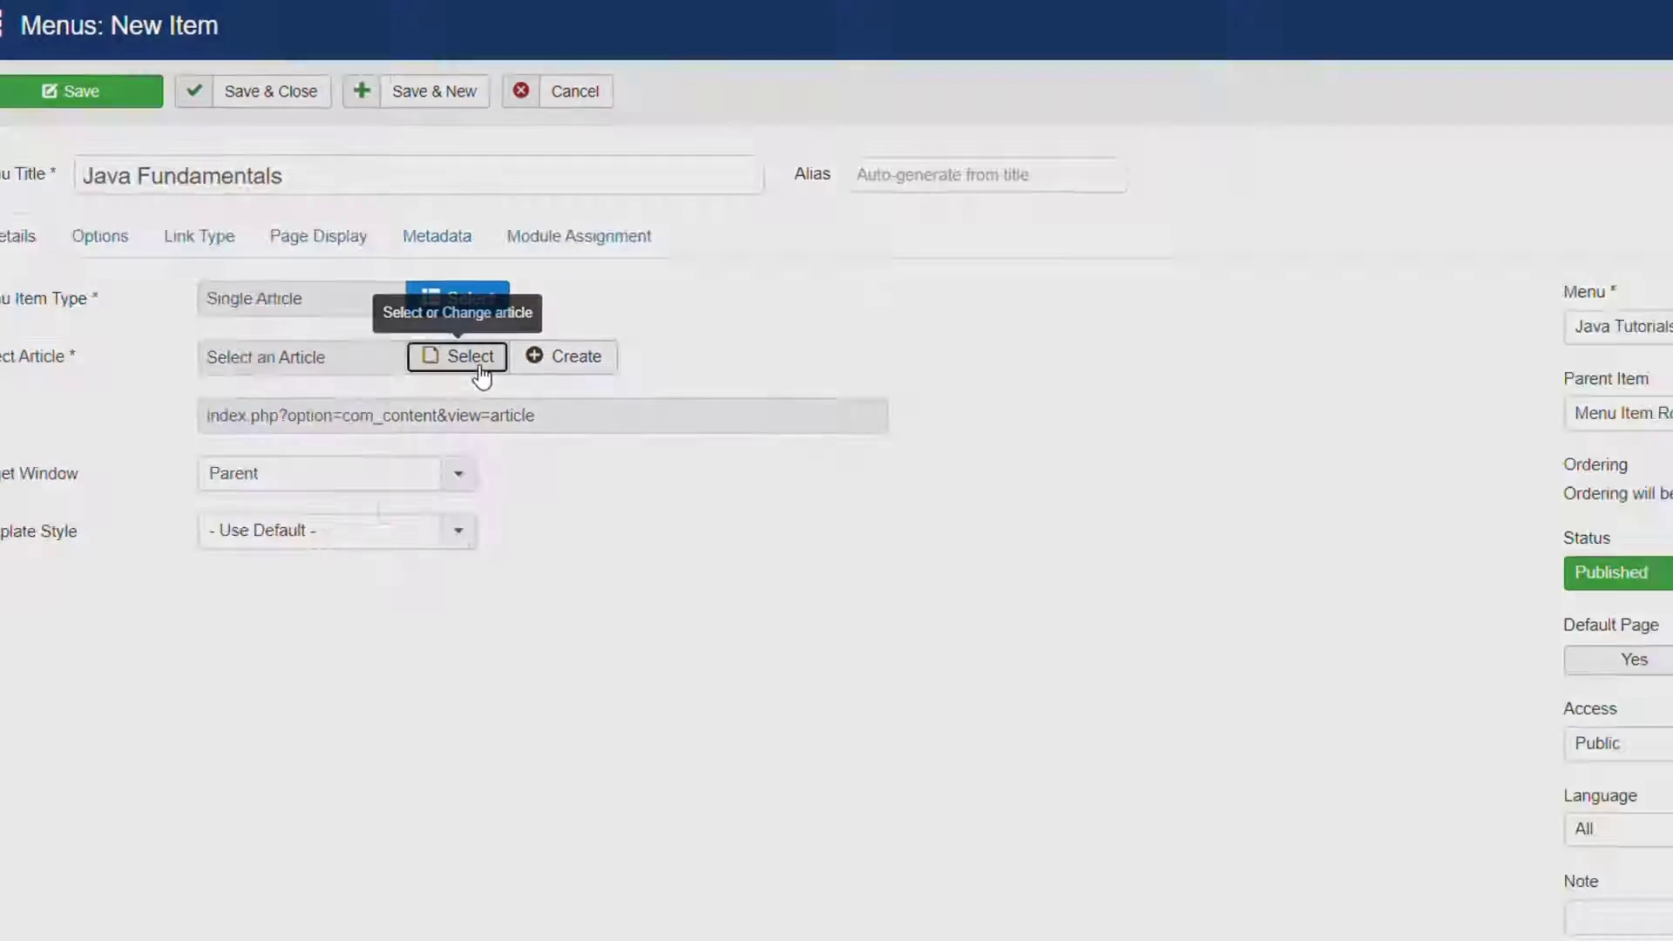
click(482, 377)
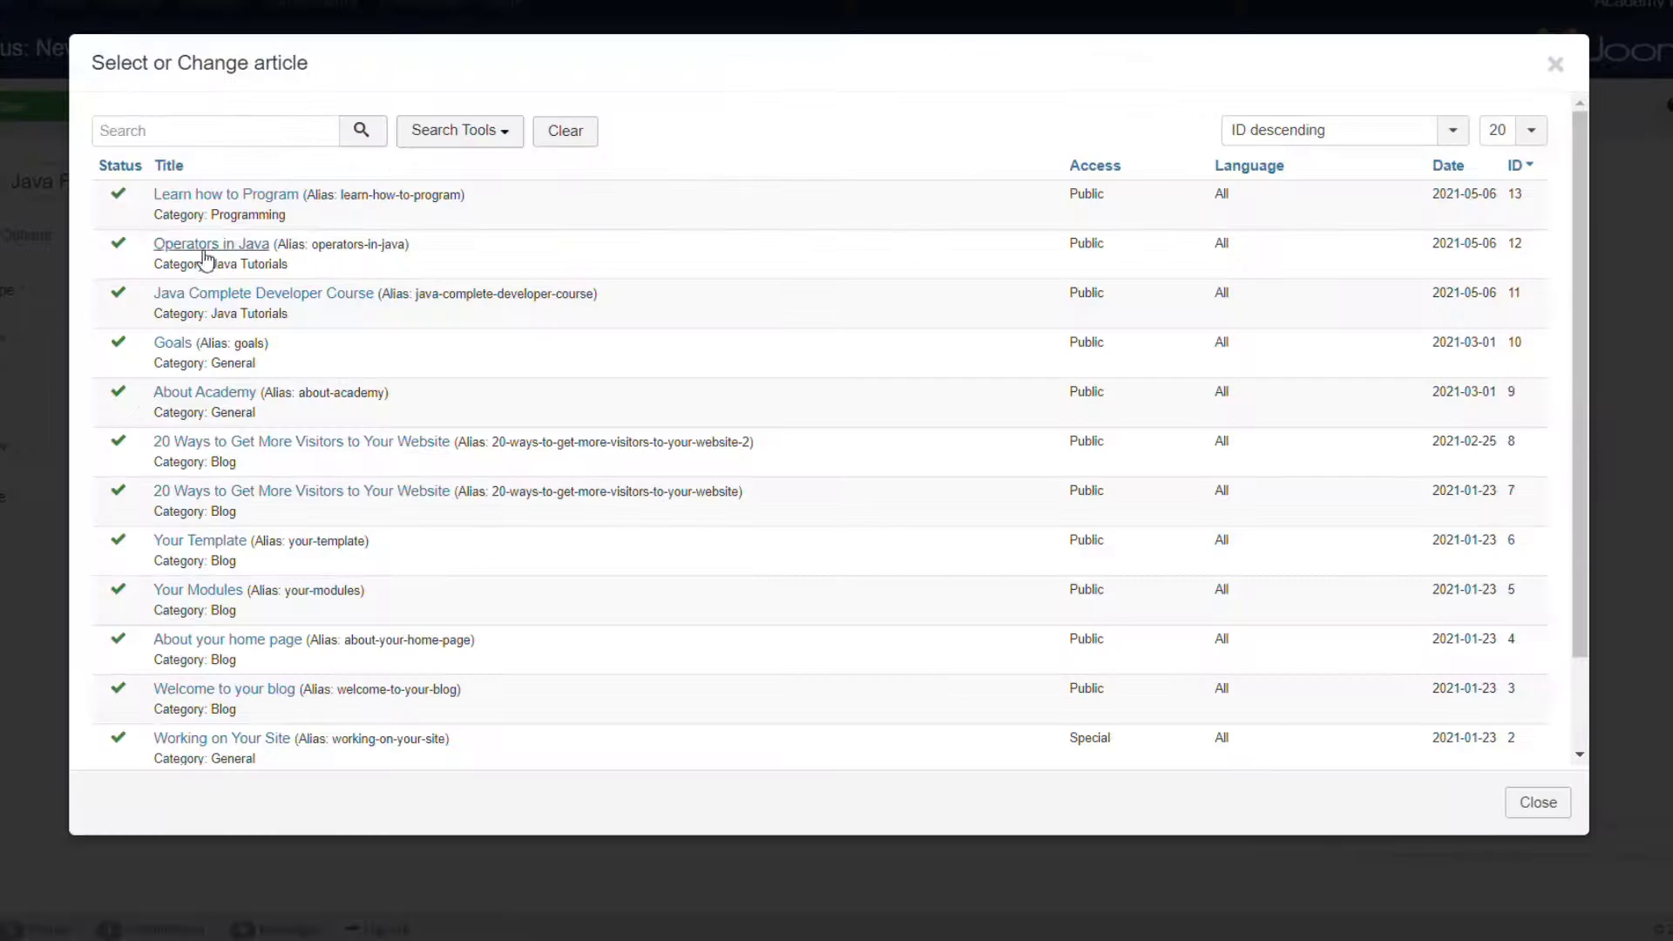
click(202, 246)
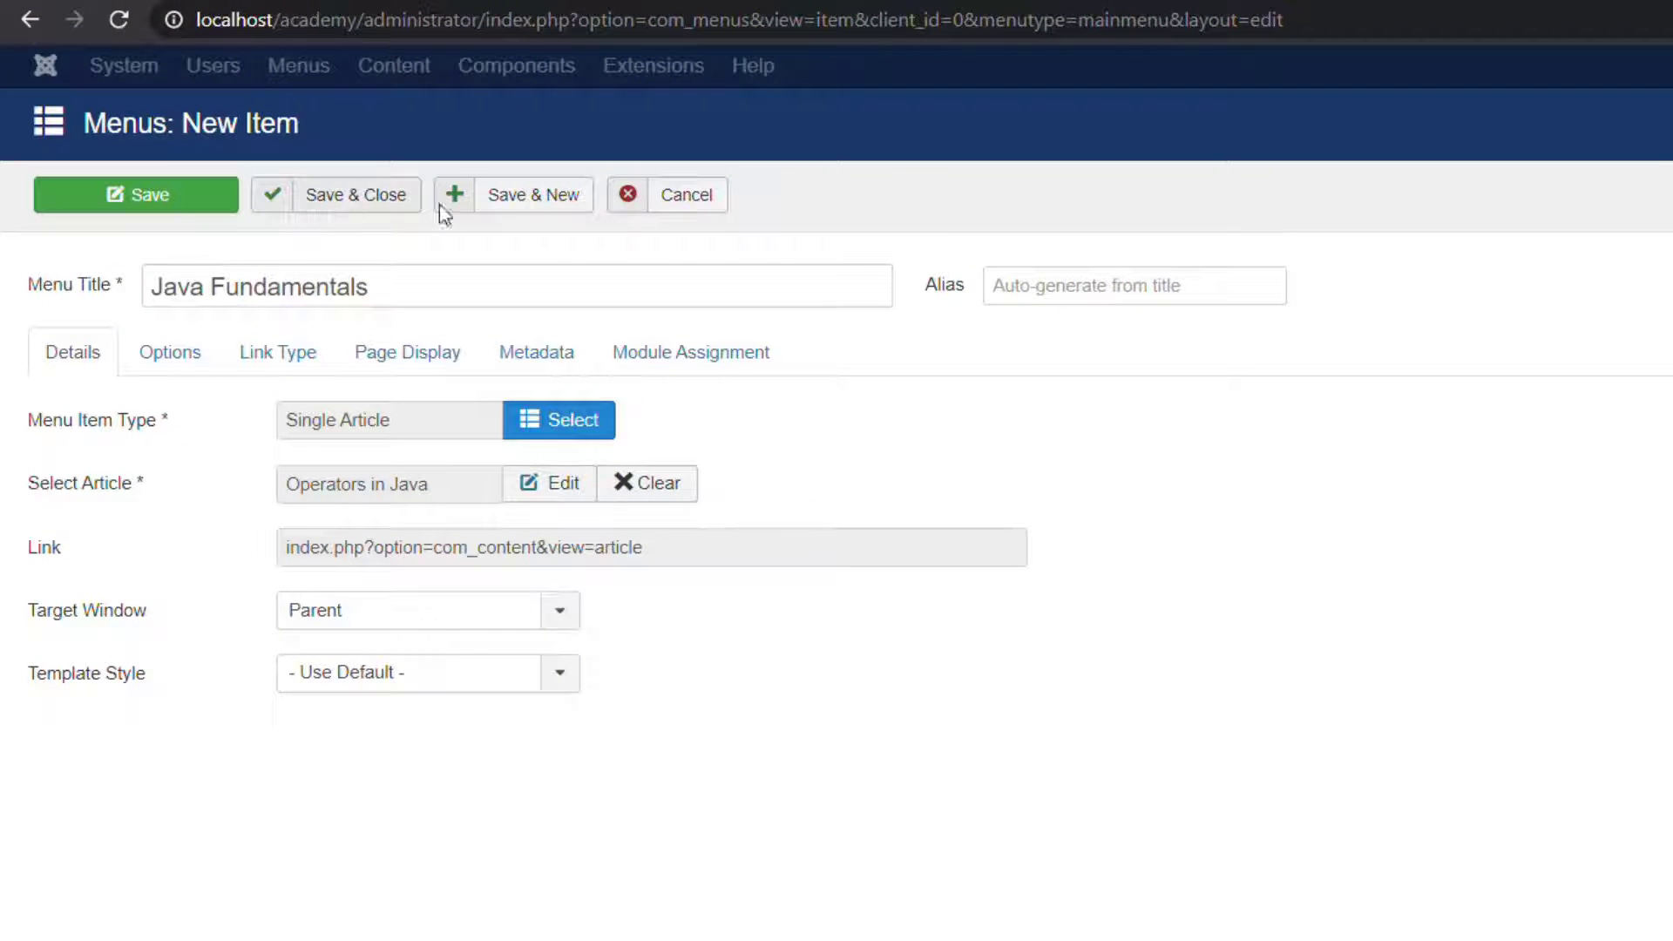
click(441, 207)
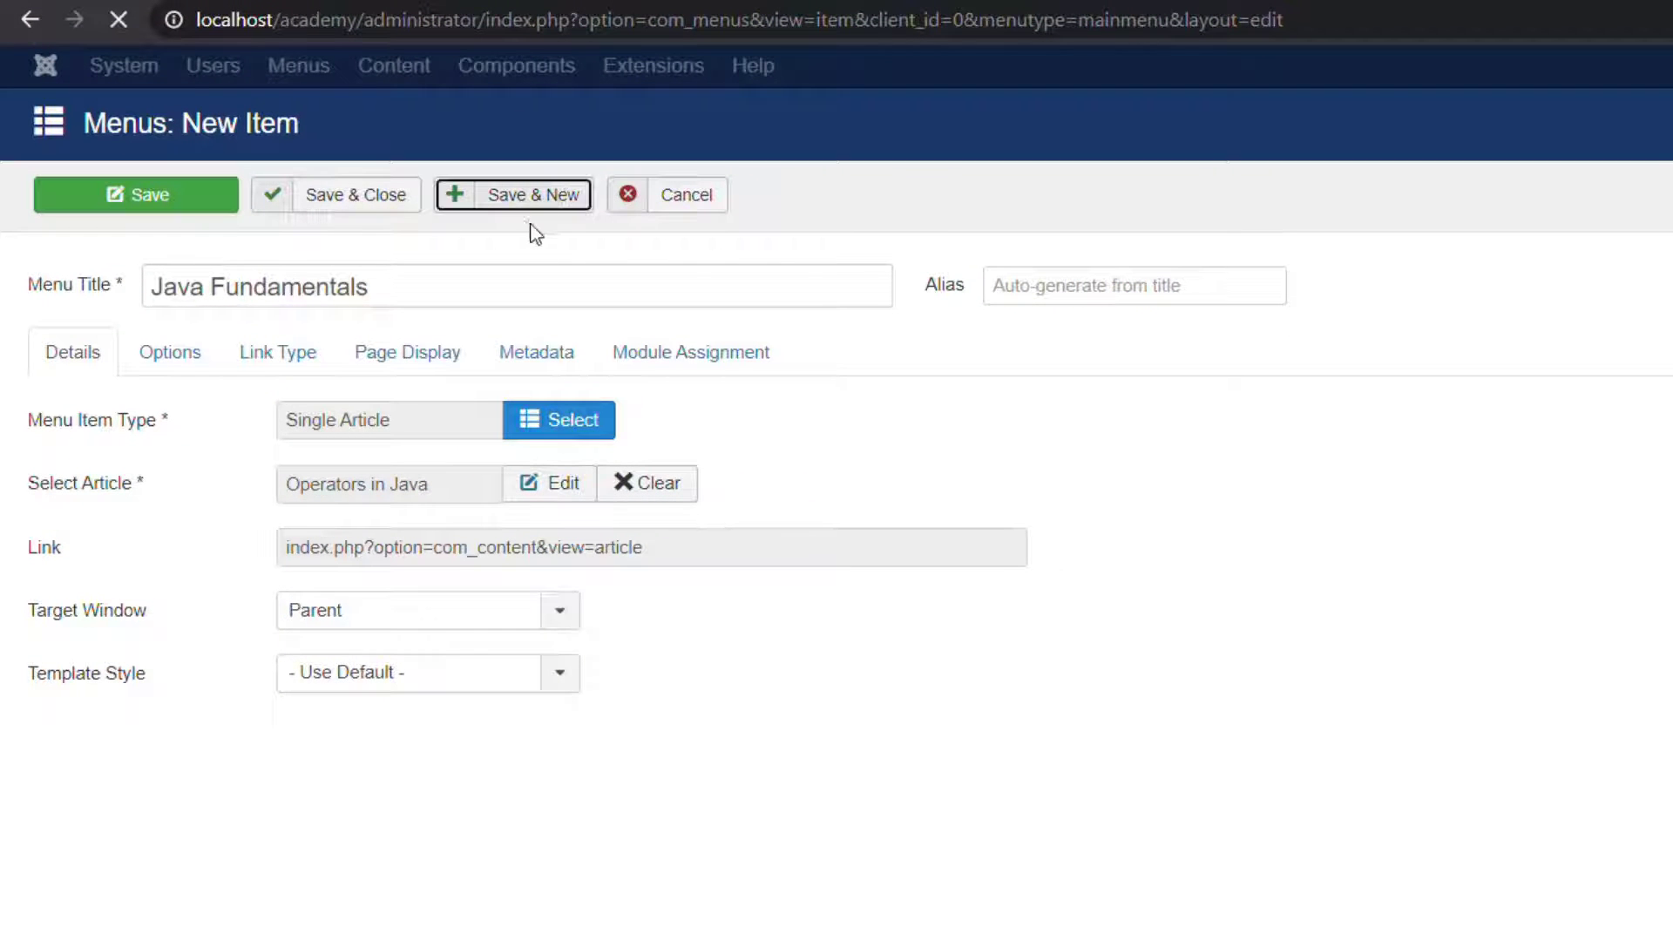
click(206, 377)
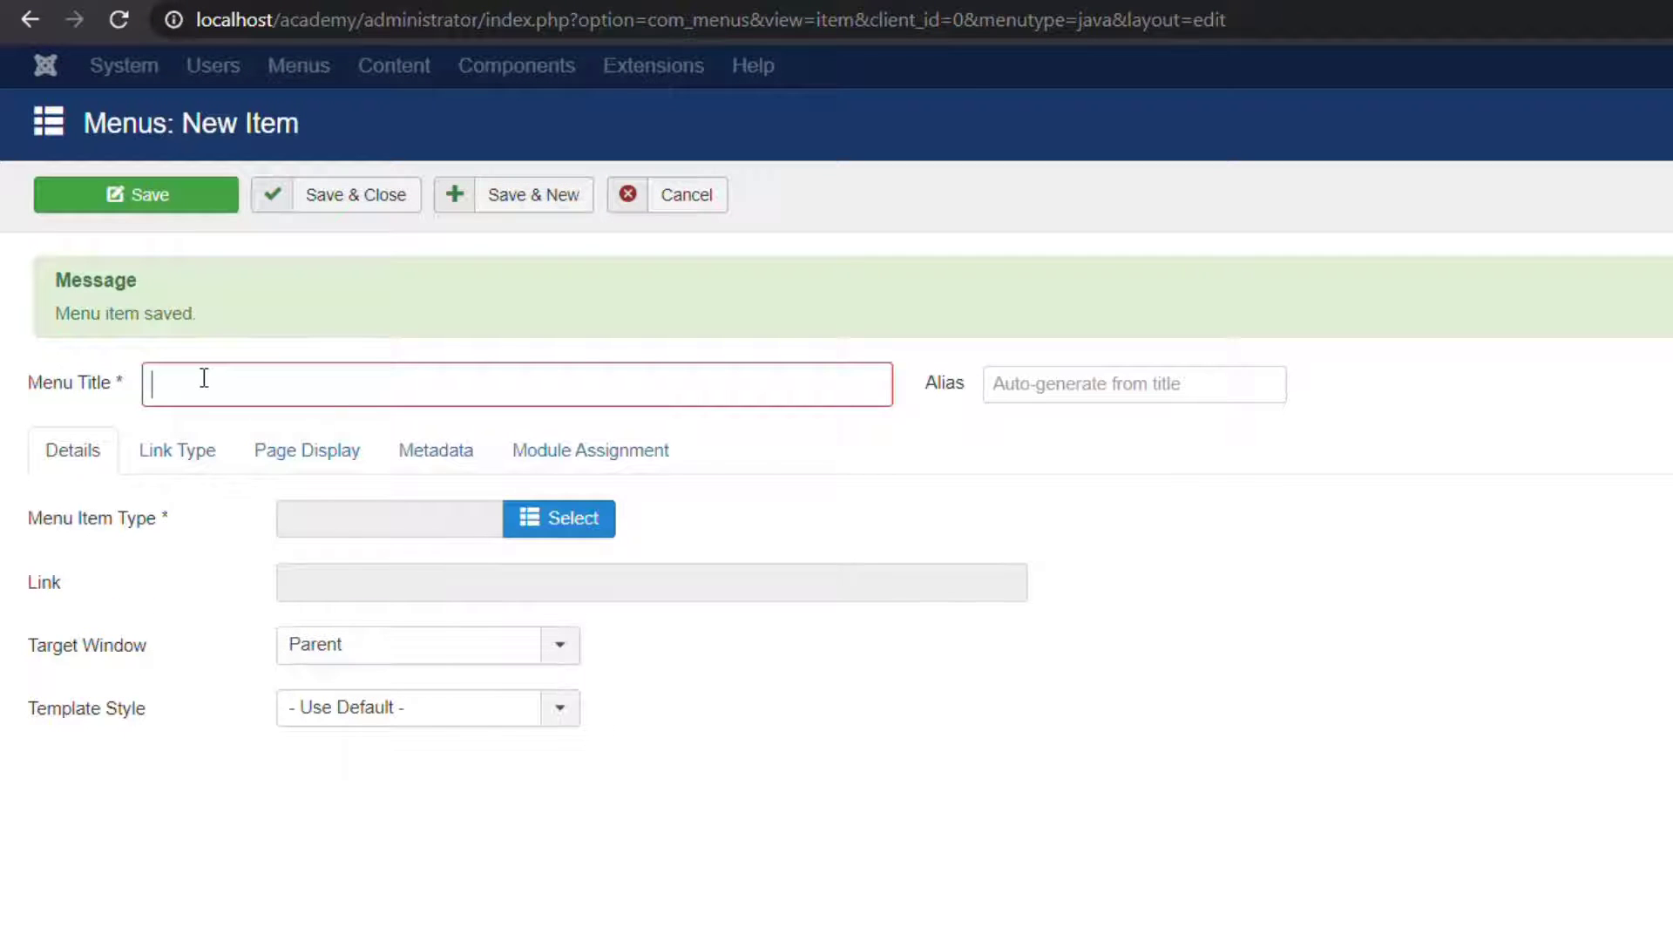
Create 'Java Basics' as a Single Article item linked to 'Java Complete Developer Course' and save.
text(Java Basics)
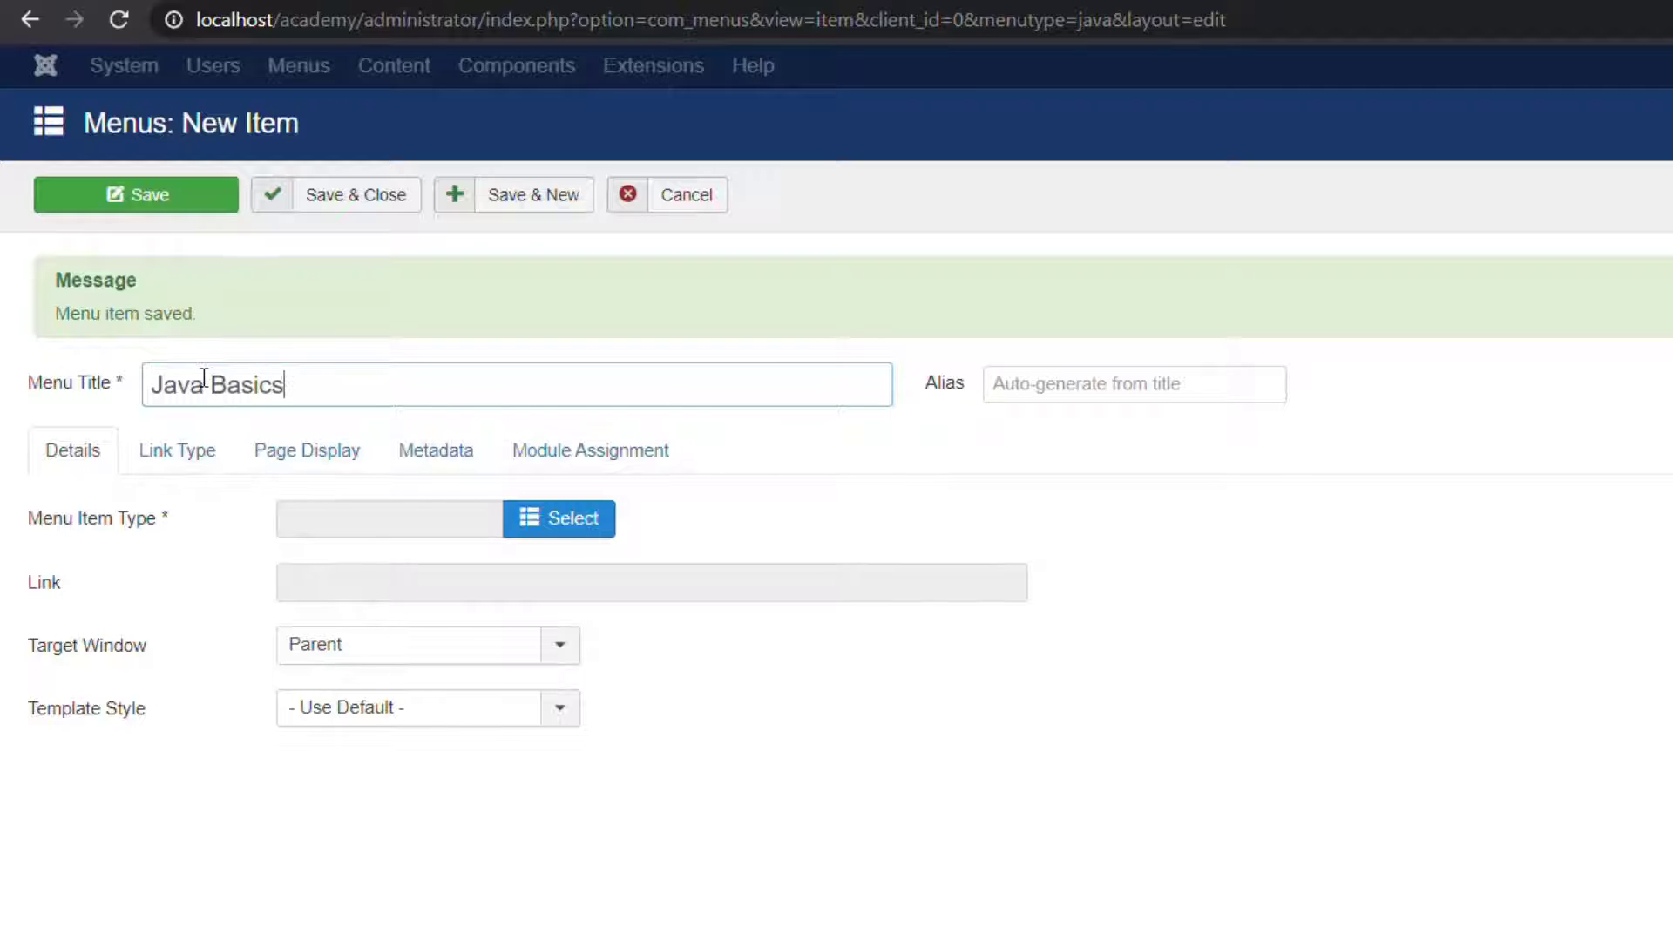
click(558, 519)
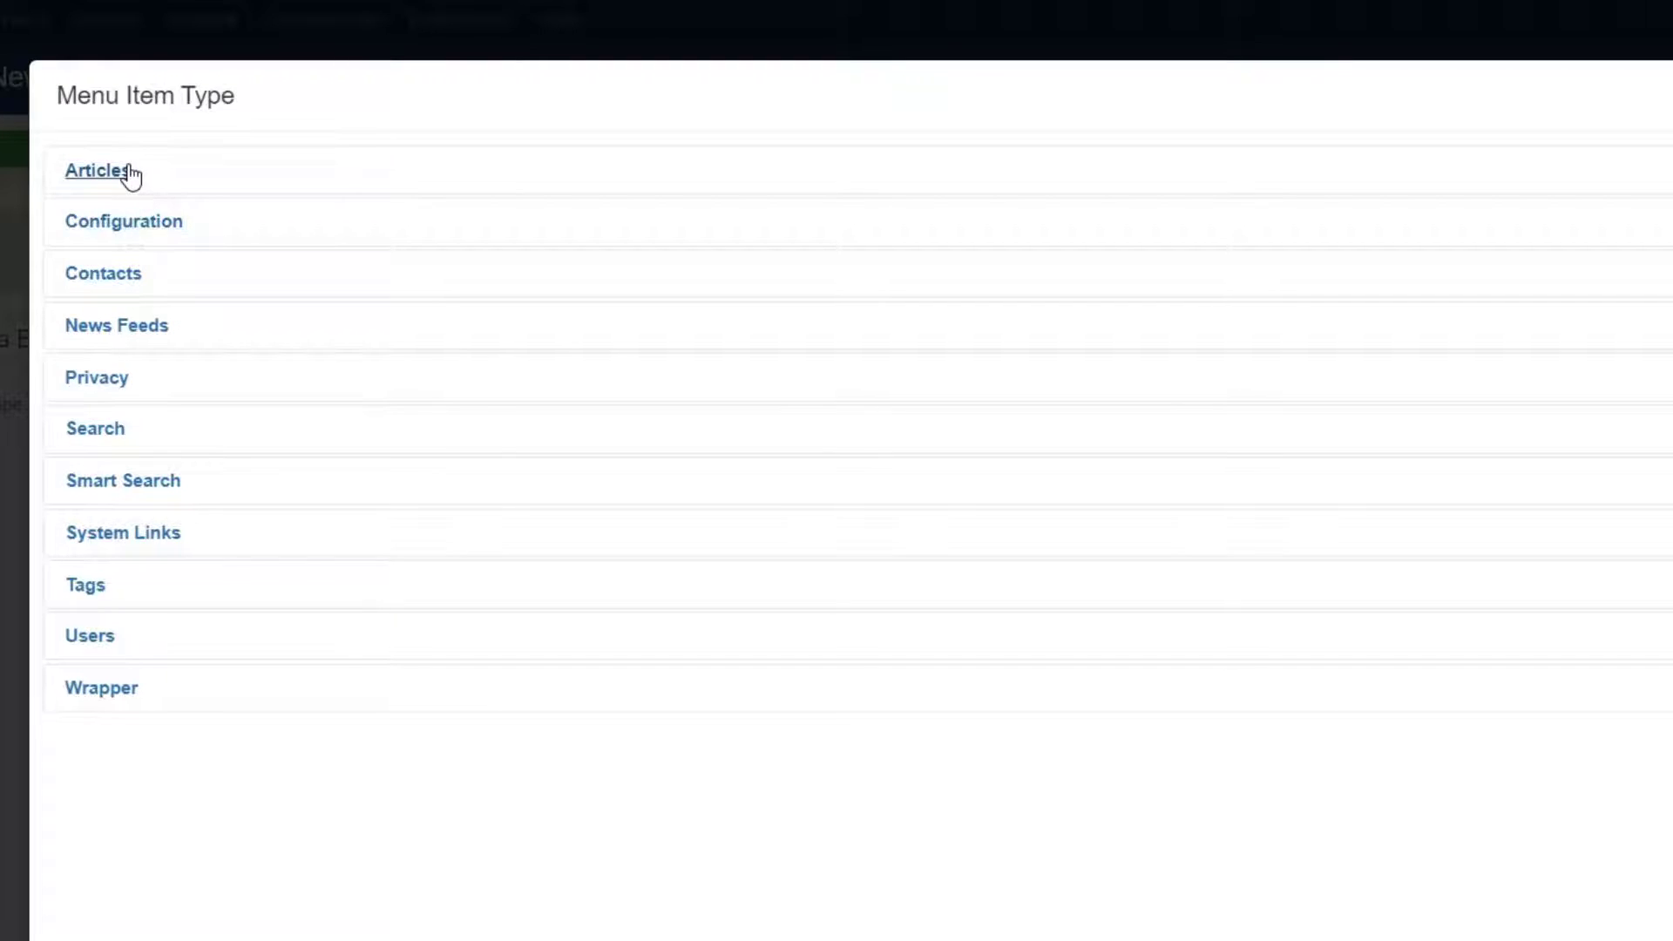
click(131, 175)
click(172, 523)
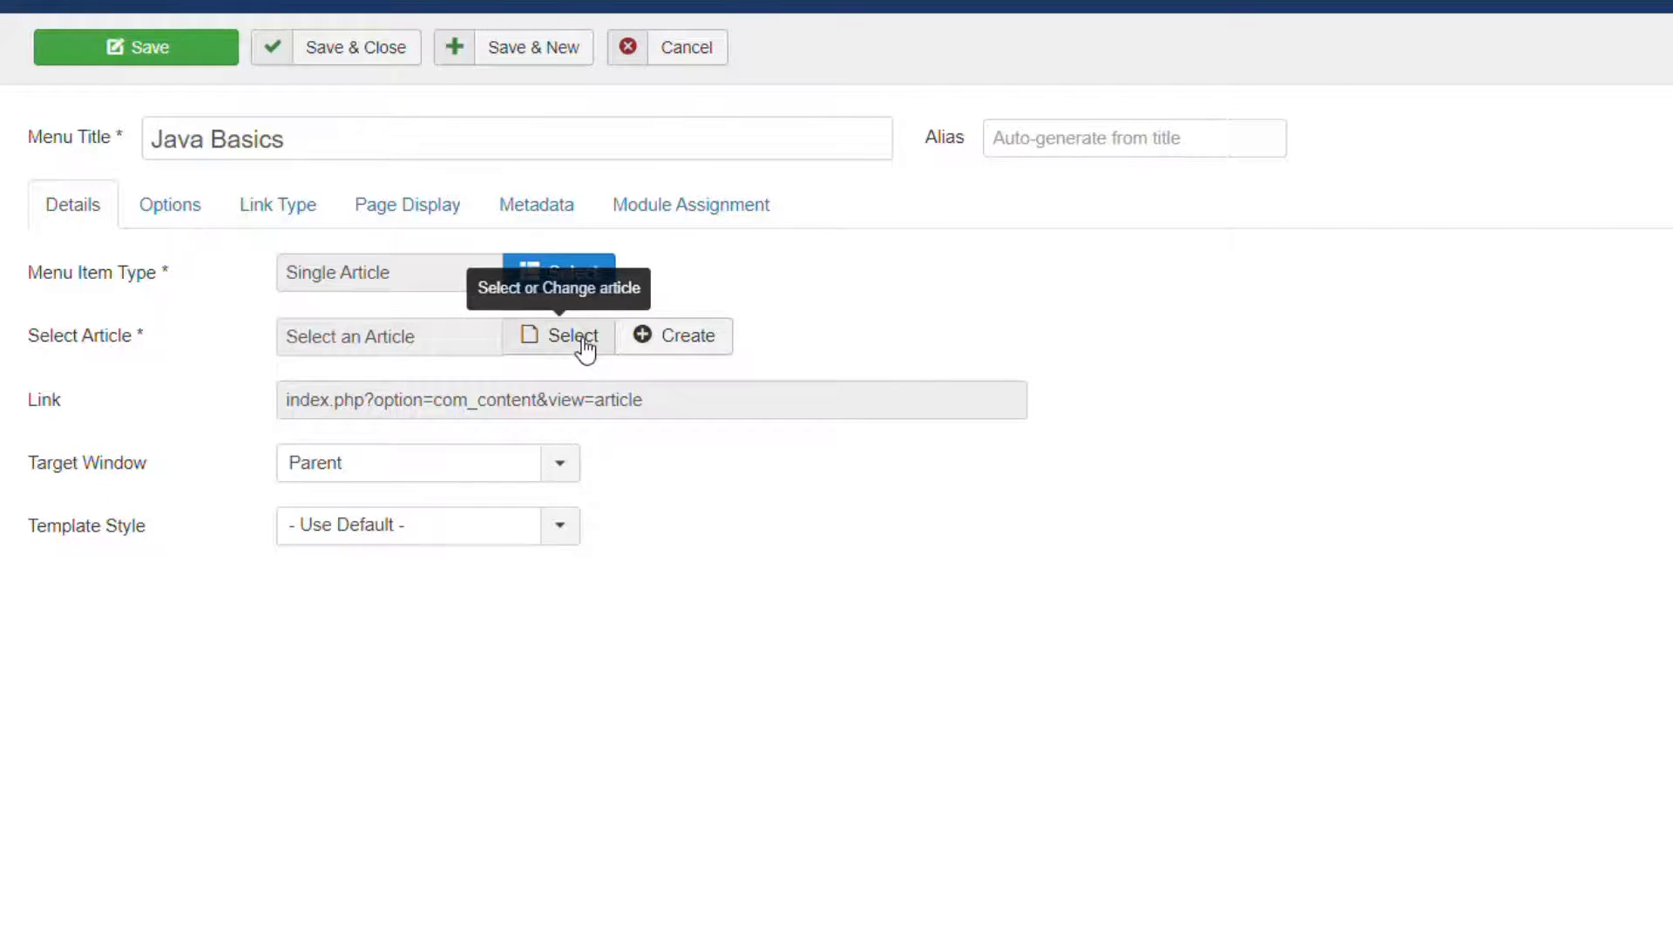
click(584, 347)
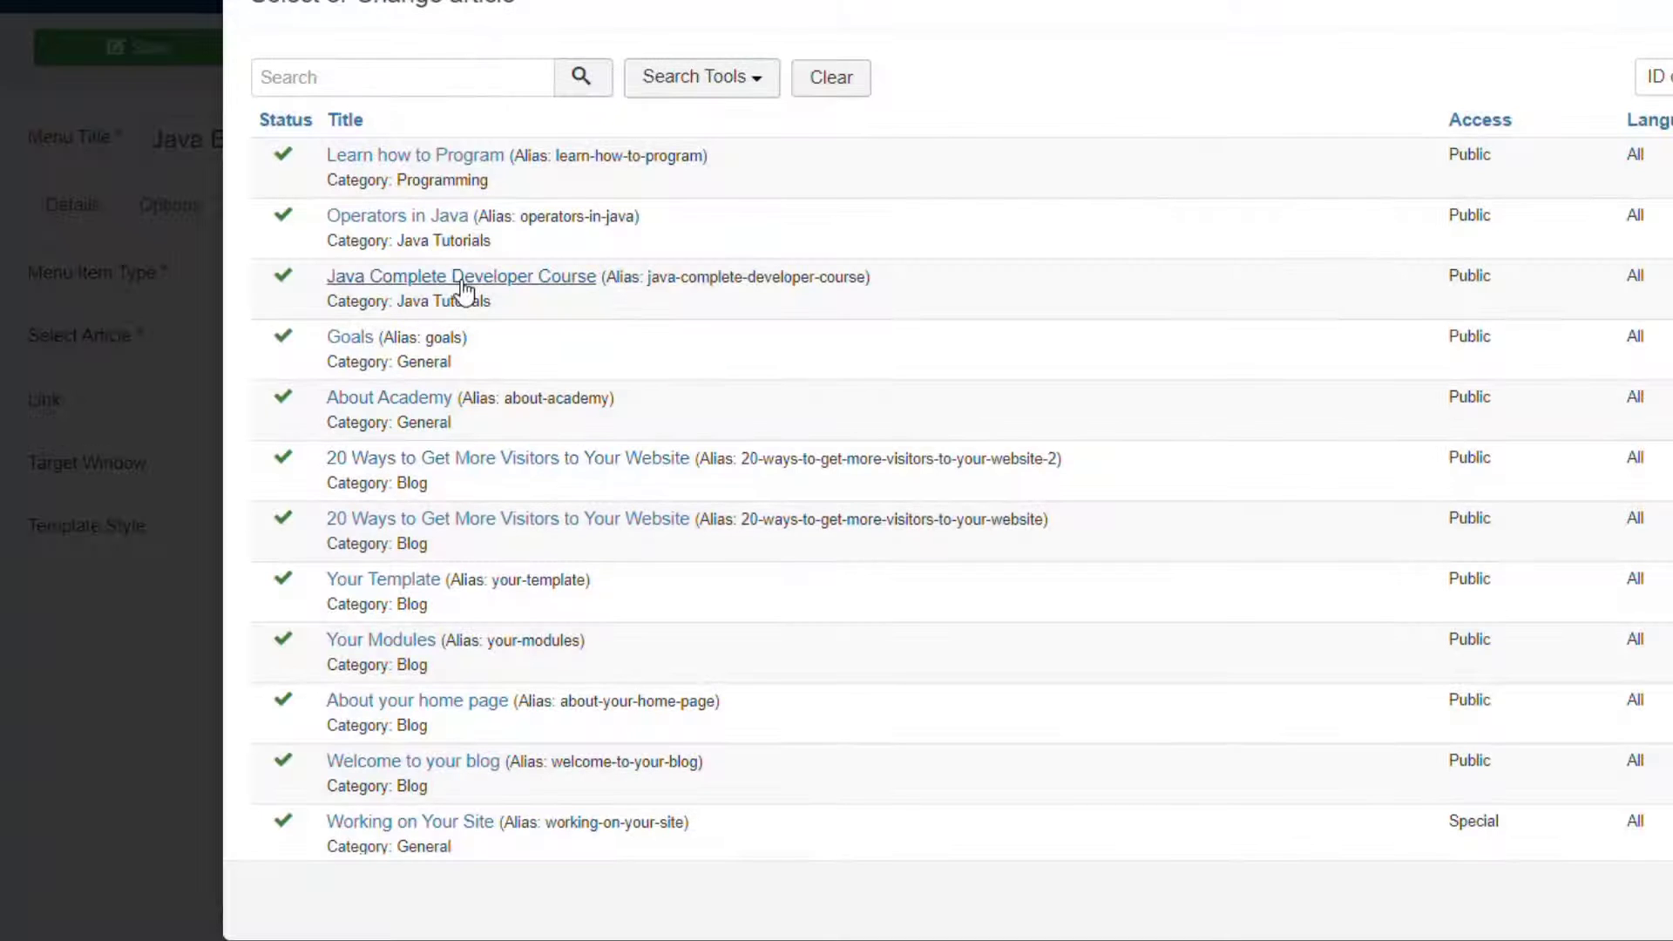
click(474, 281)
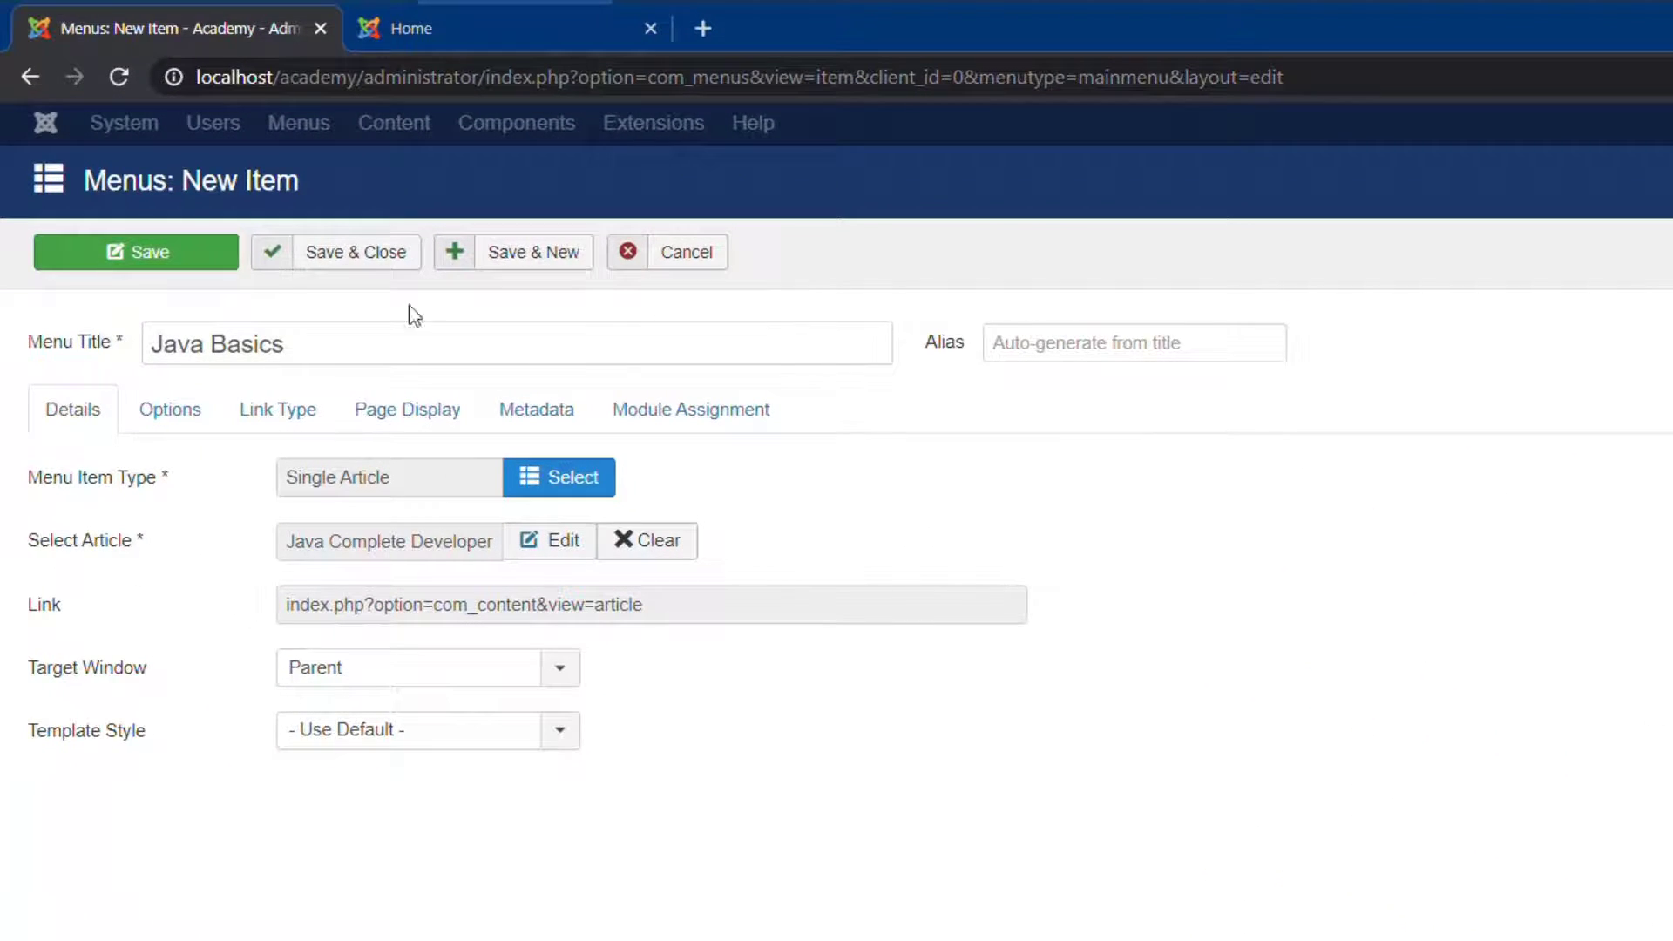
click(332, 262)
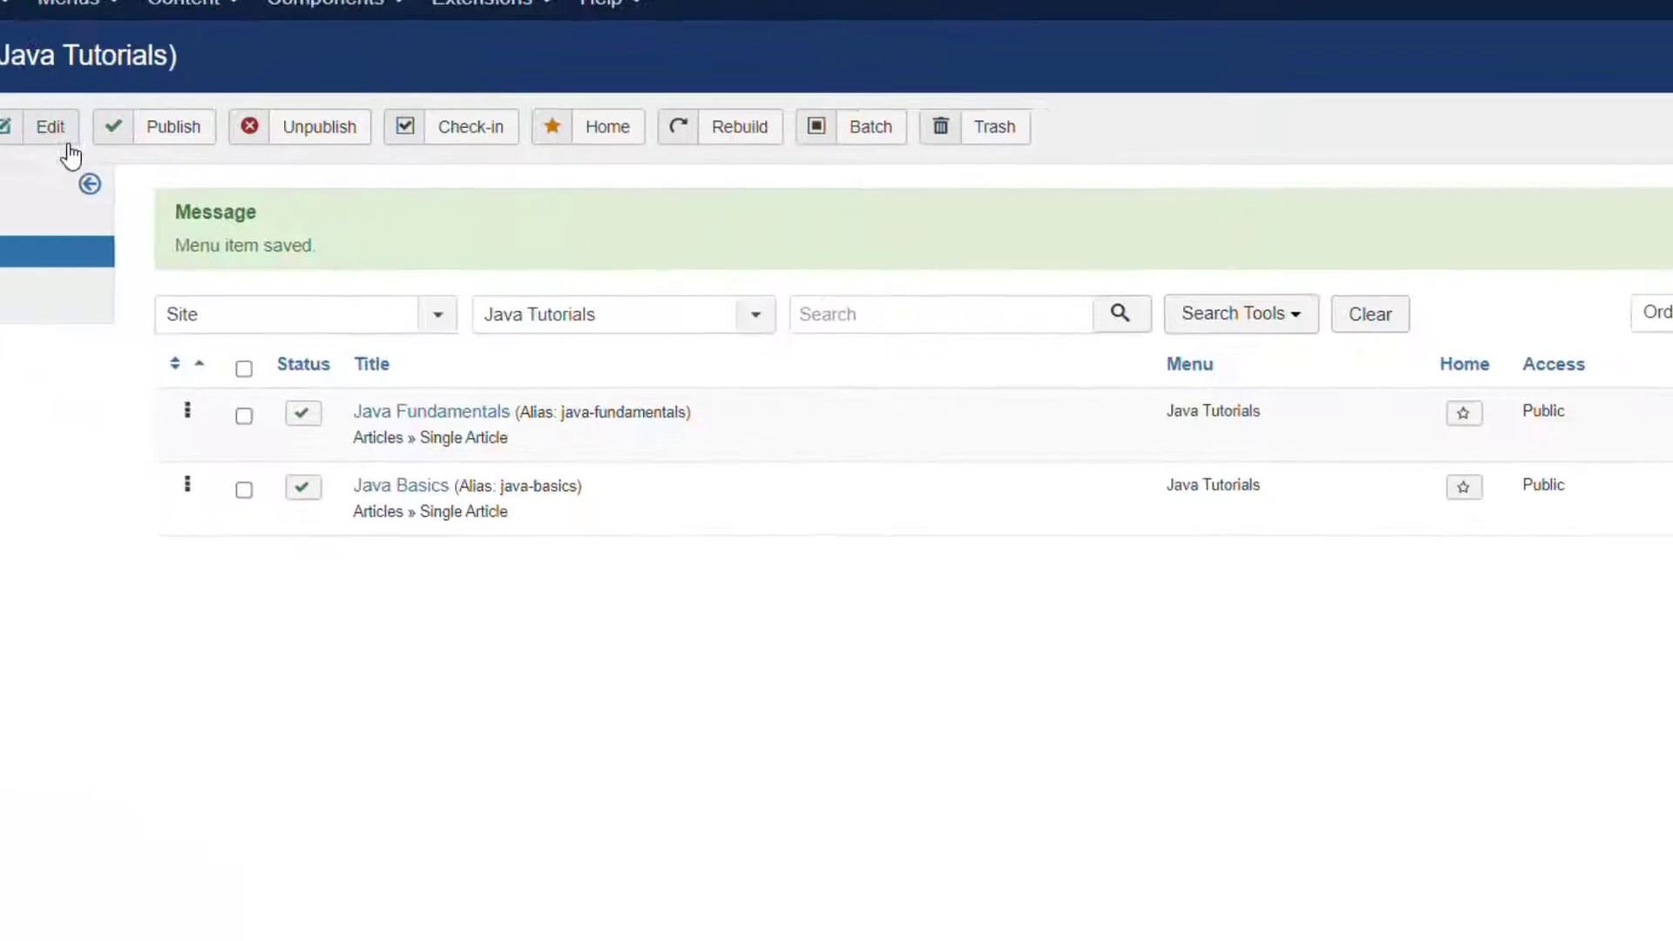
Check the front-end home page, then go to Extensions > Modules.
click(315, 32)
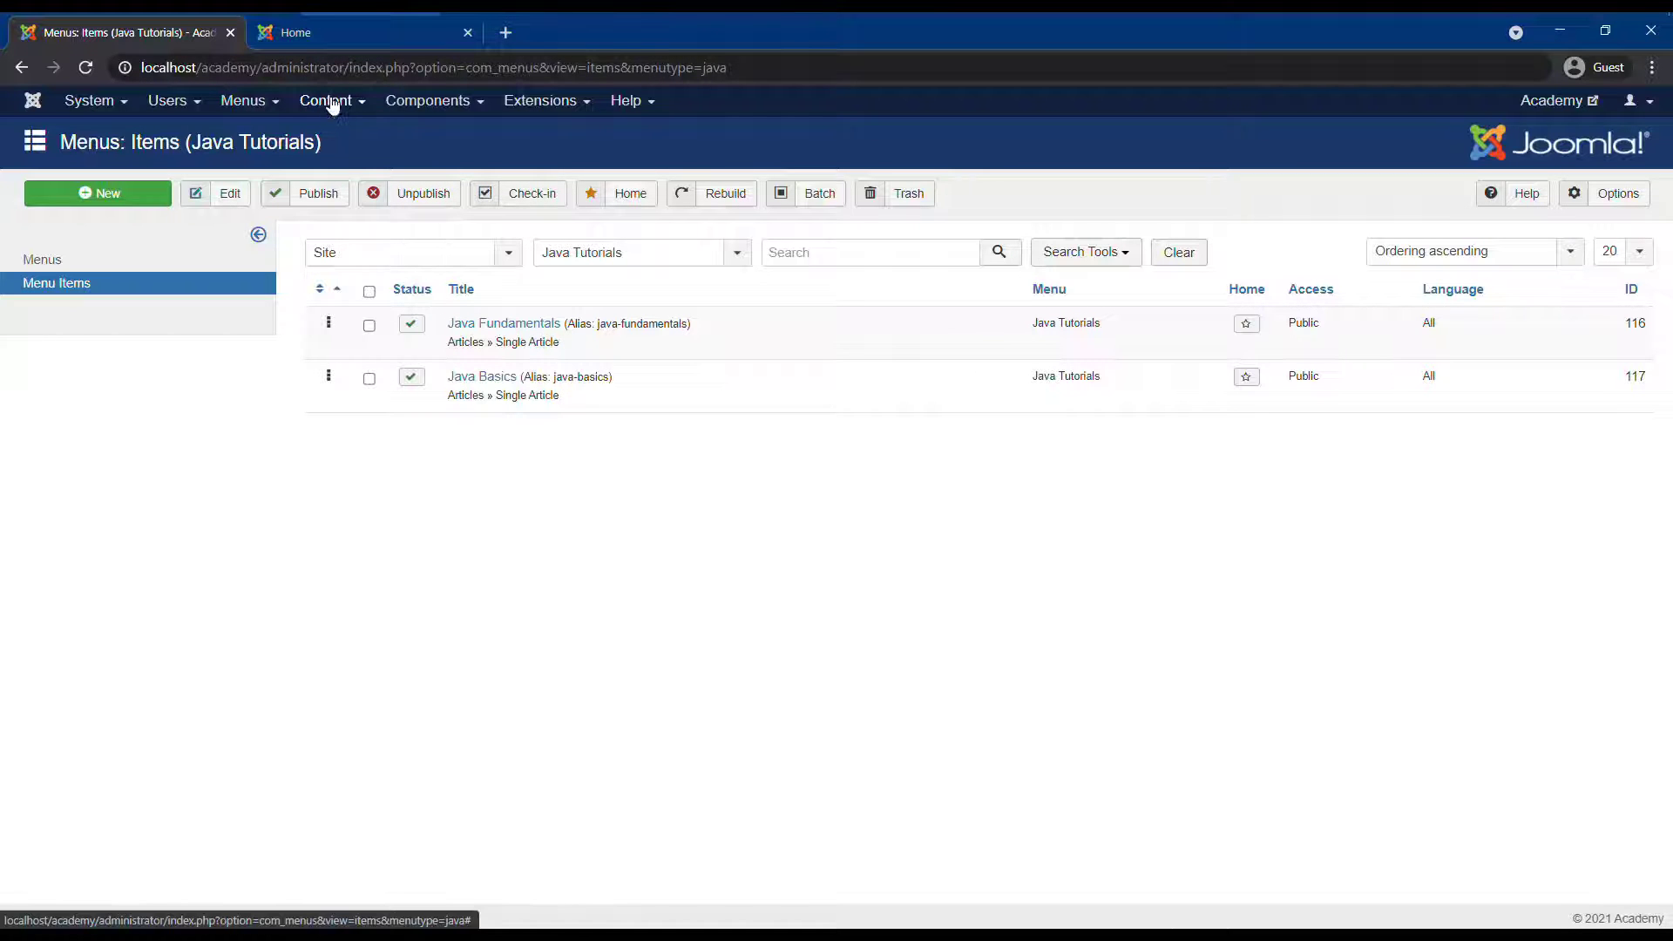
click(326, 36)
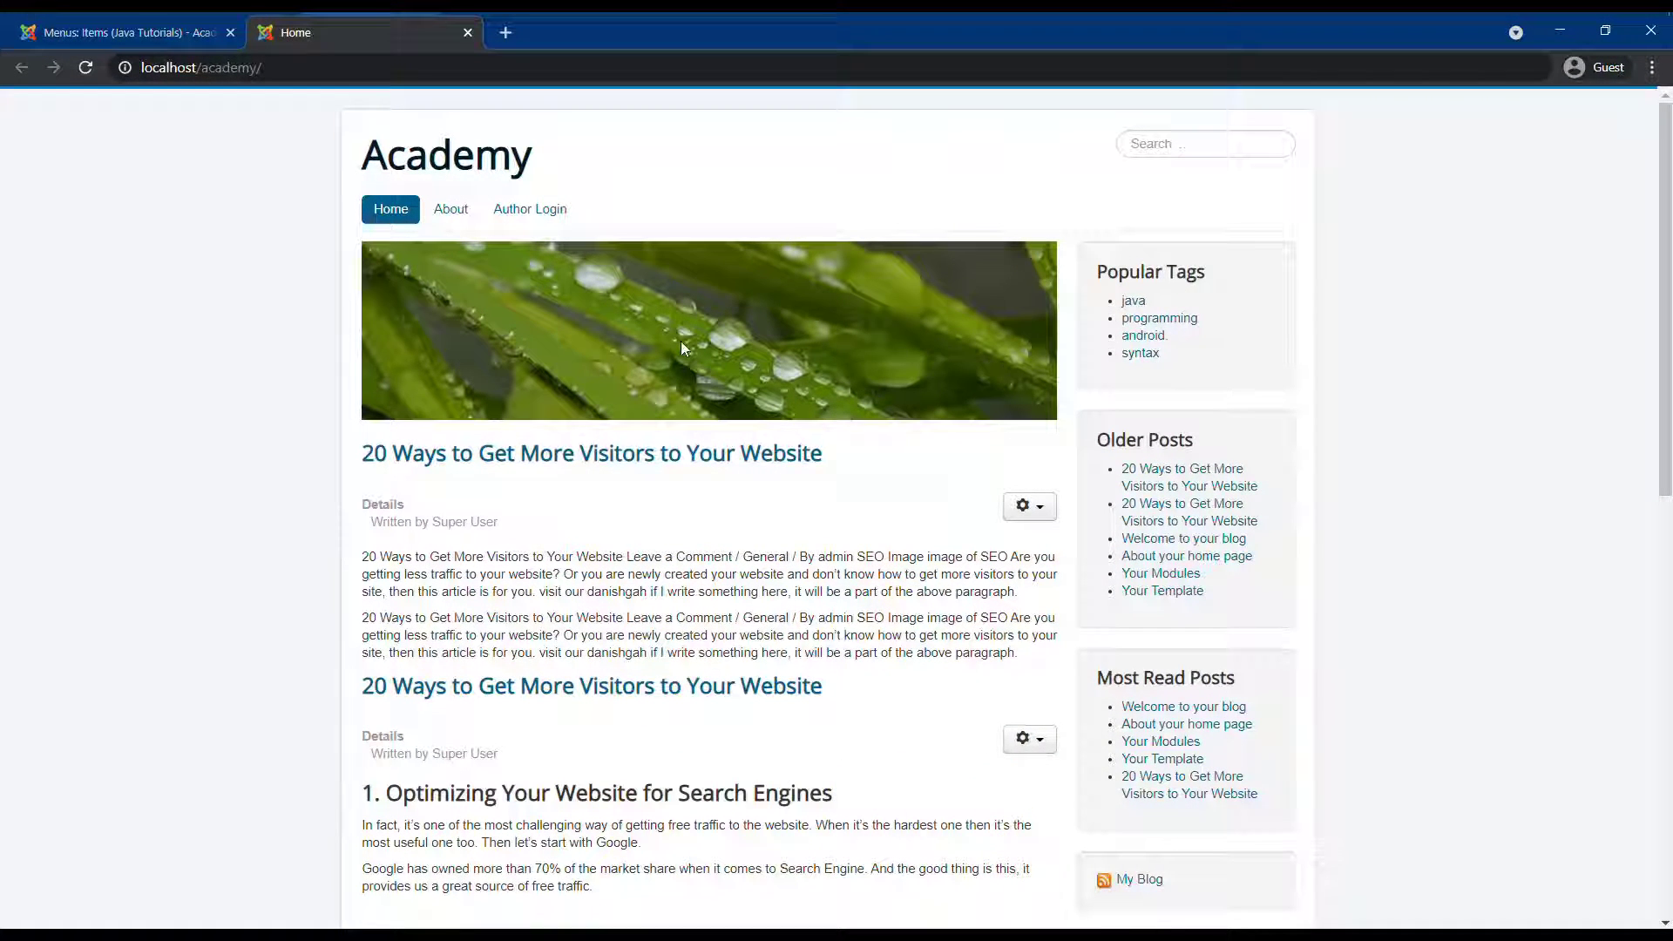
click(92, 39)
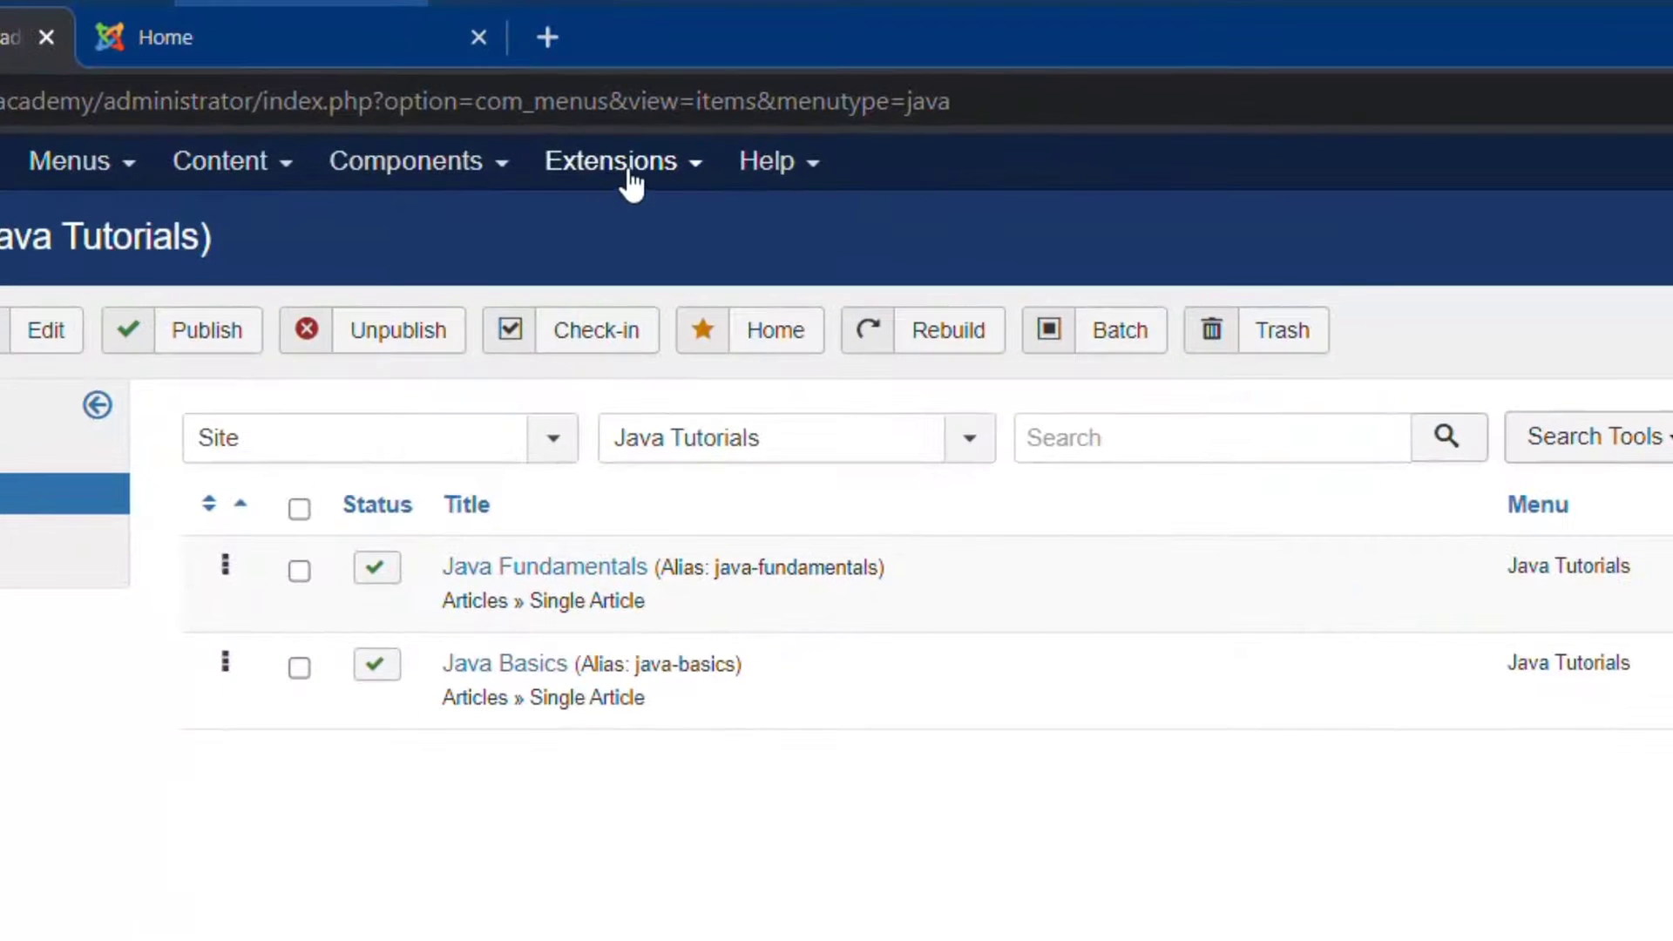
click(629, 174)
click(627, 279)
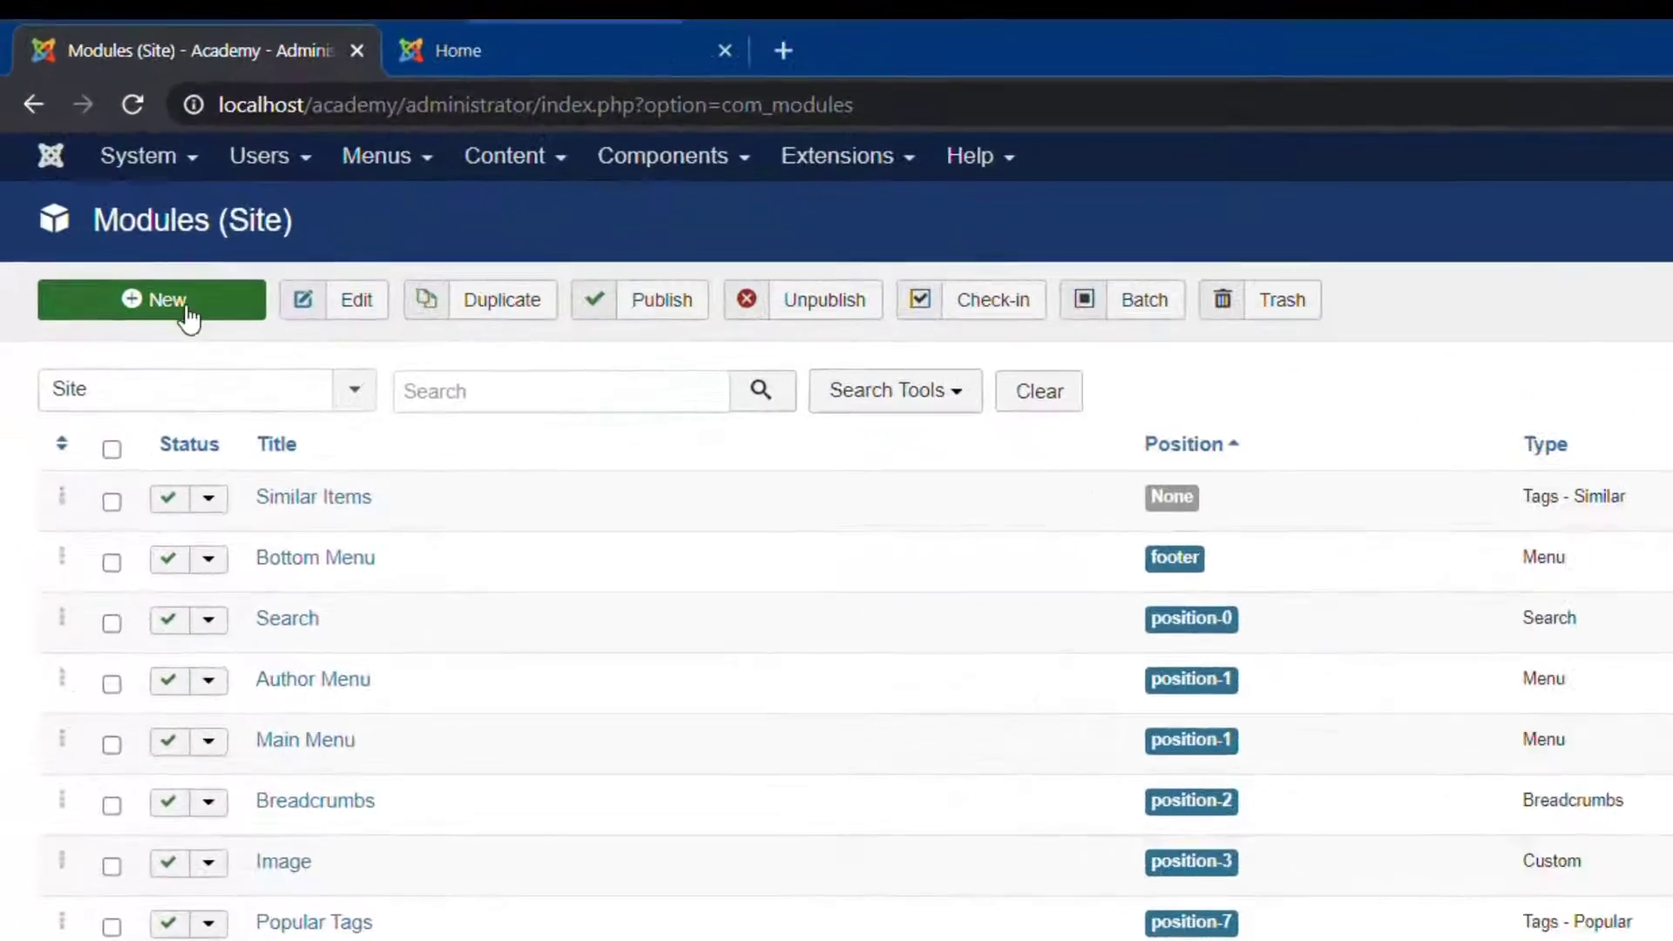
Start a new site module and pick Menu as its module type.
click(168, 319)
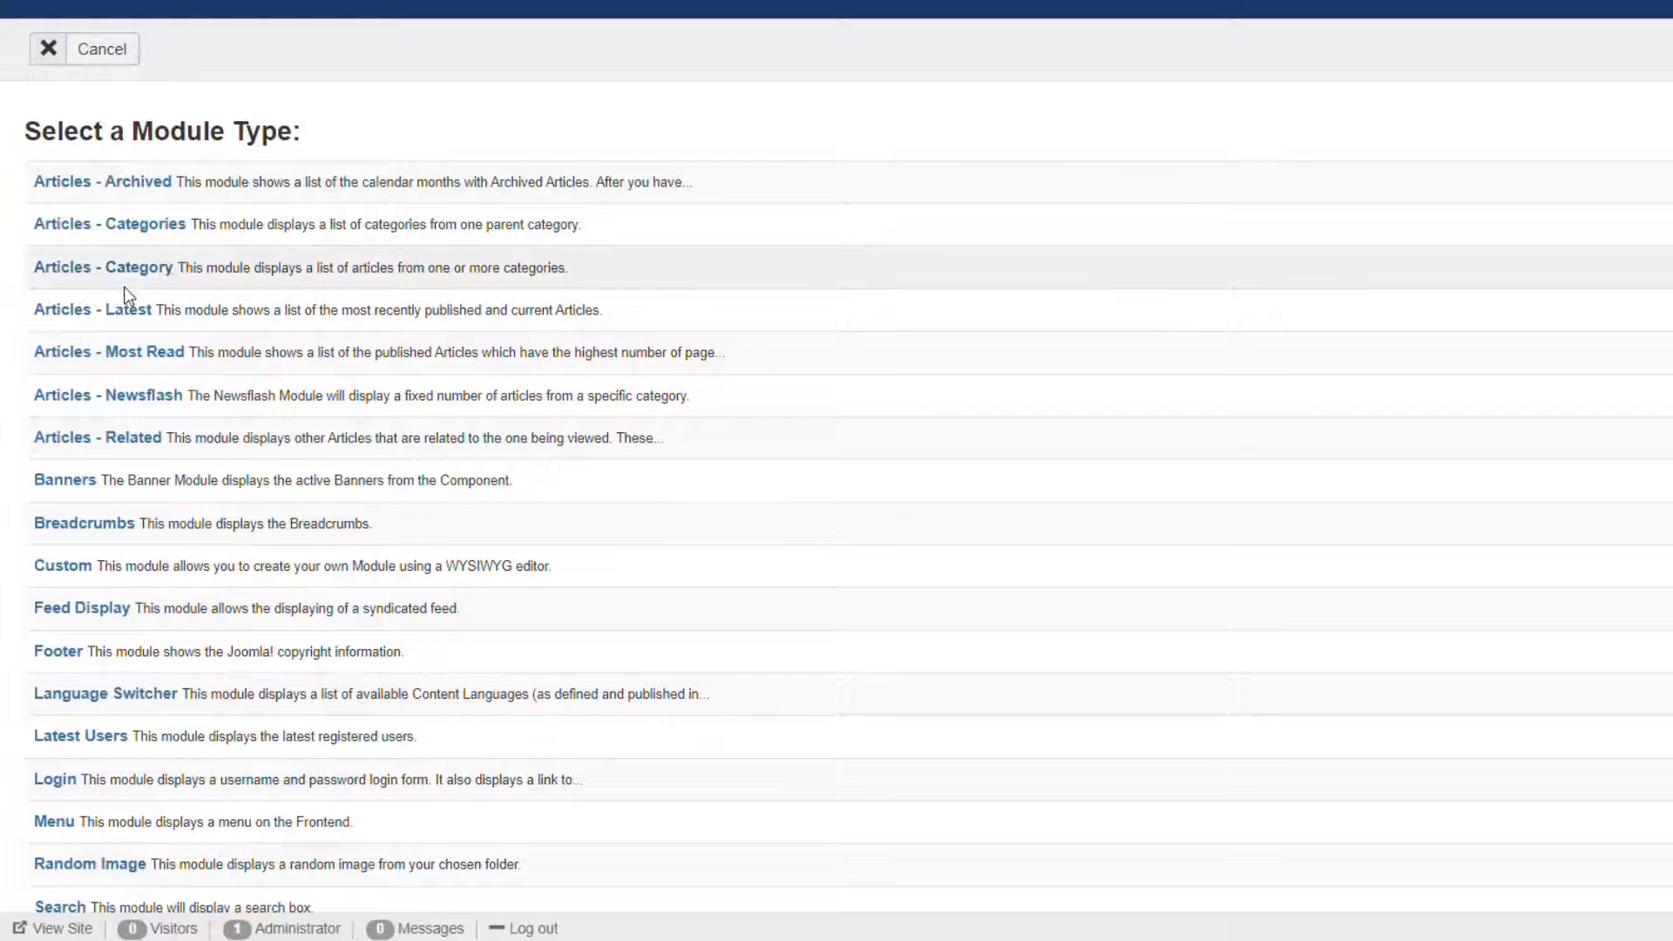
scroll(140, 366, down, 3)
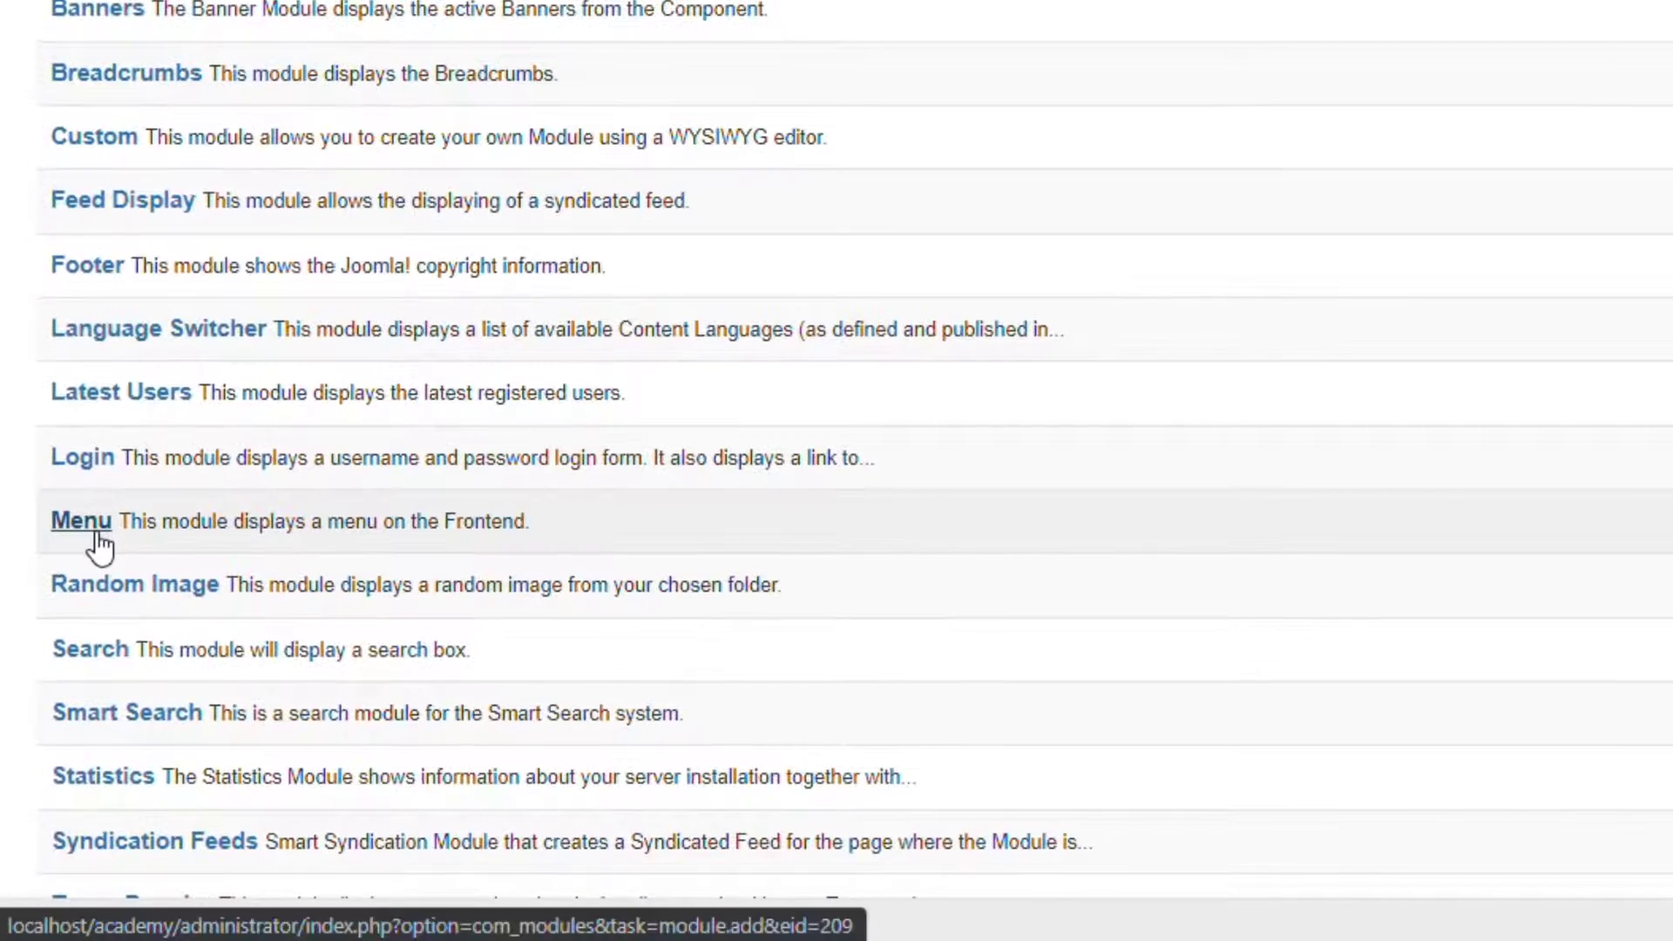
mouse_move(131, 501)
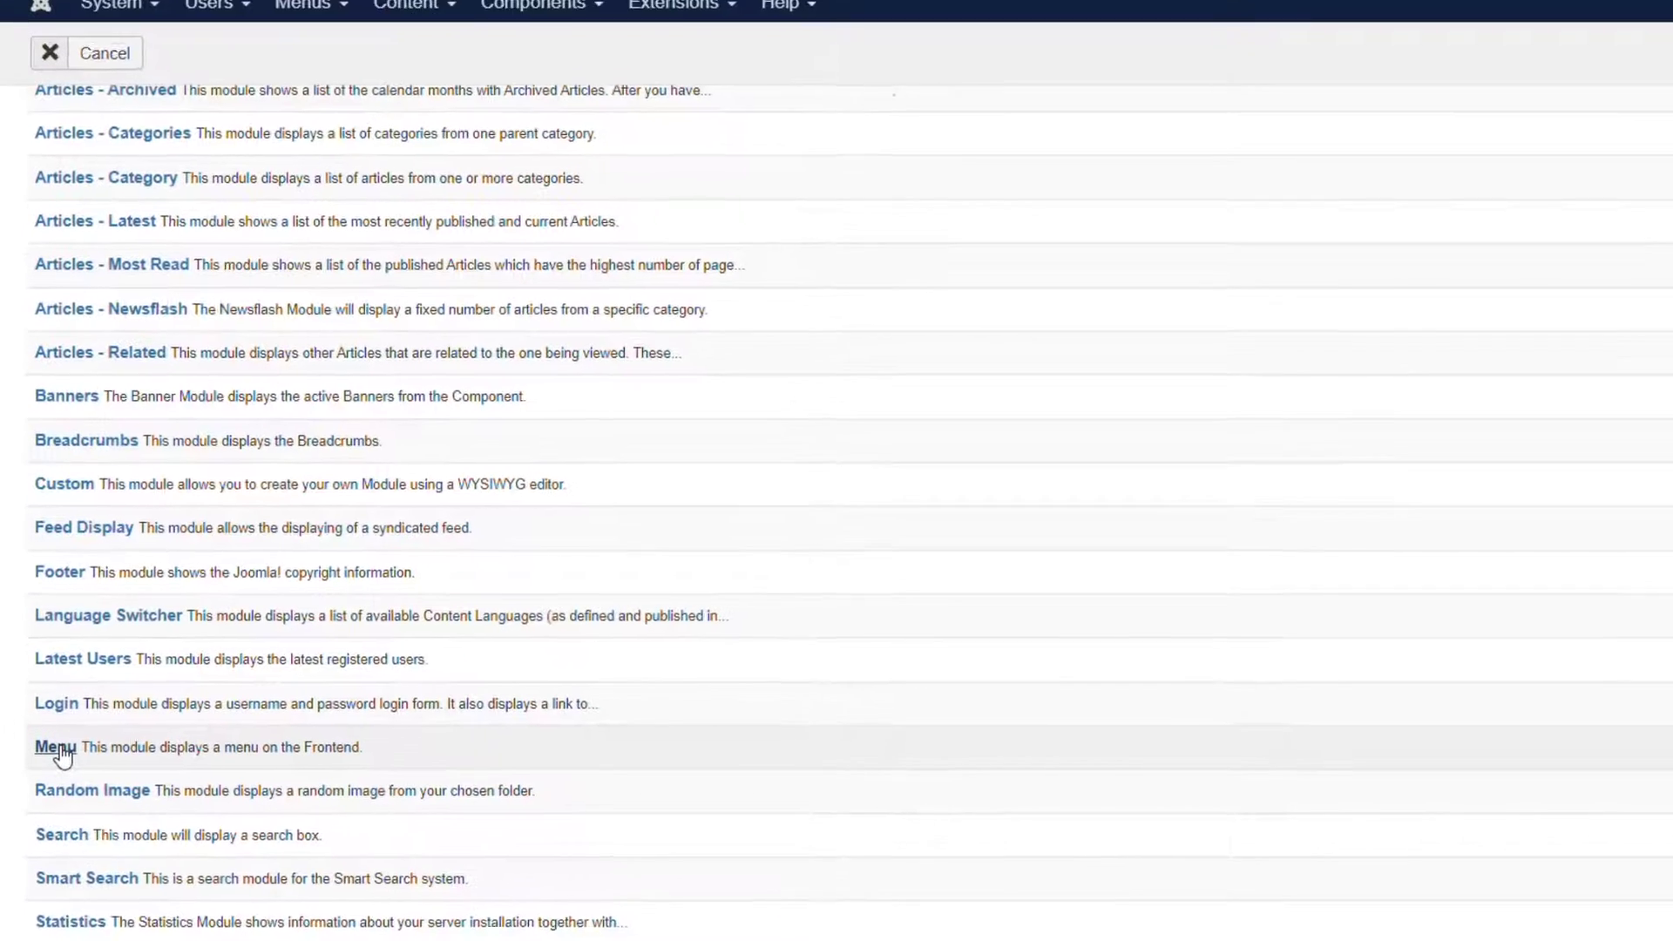
click(56, 748)
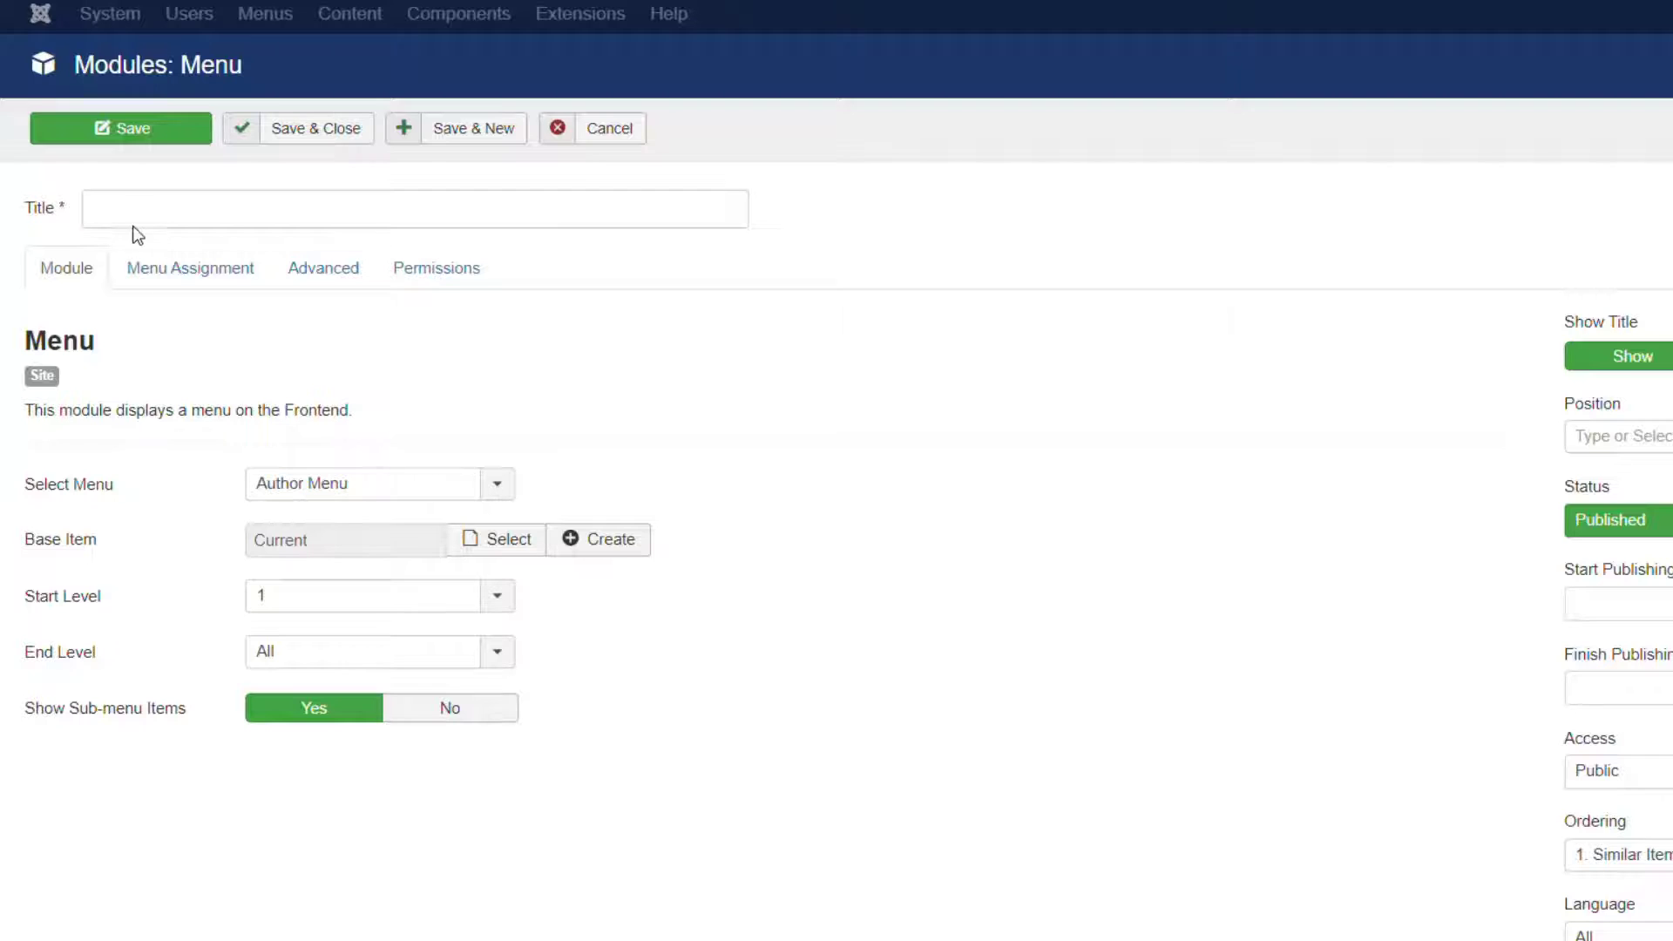
Title the module 'Java Tutorials' and have it display the Java Tutorials menu.
text(Java T)
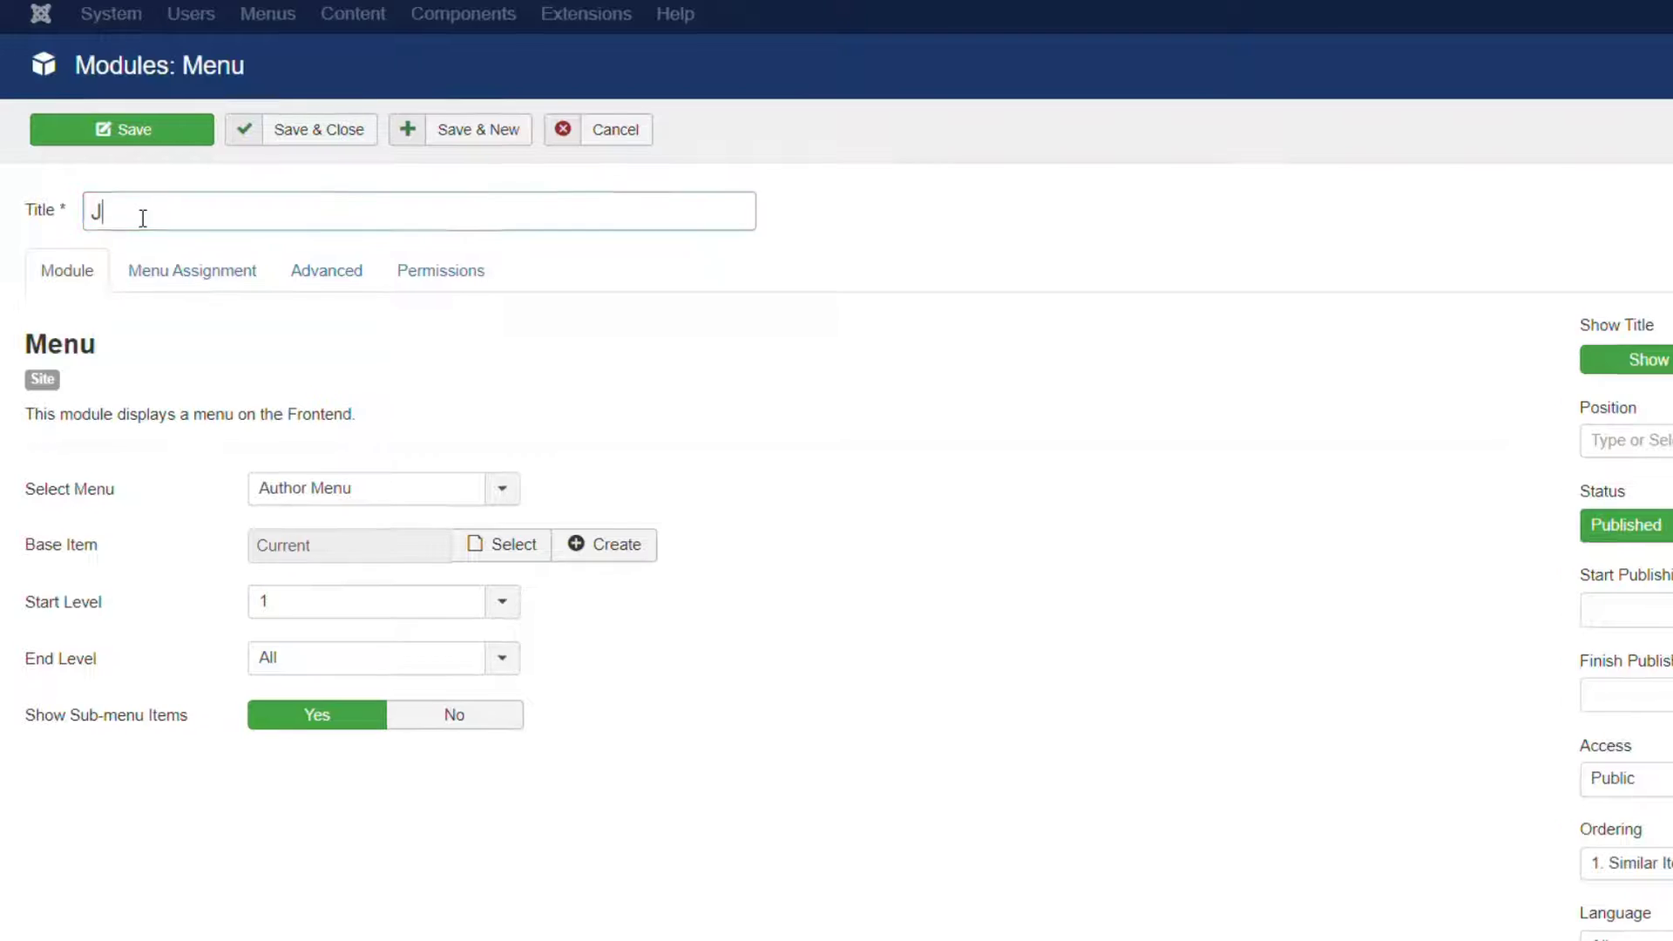
text(utorials)
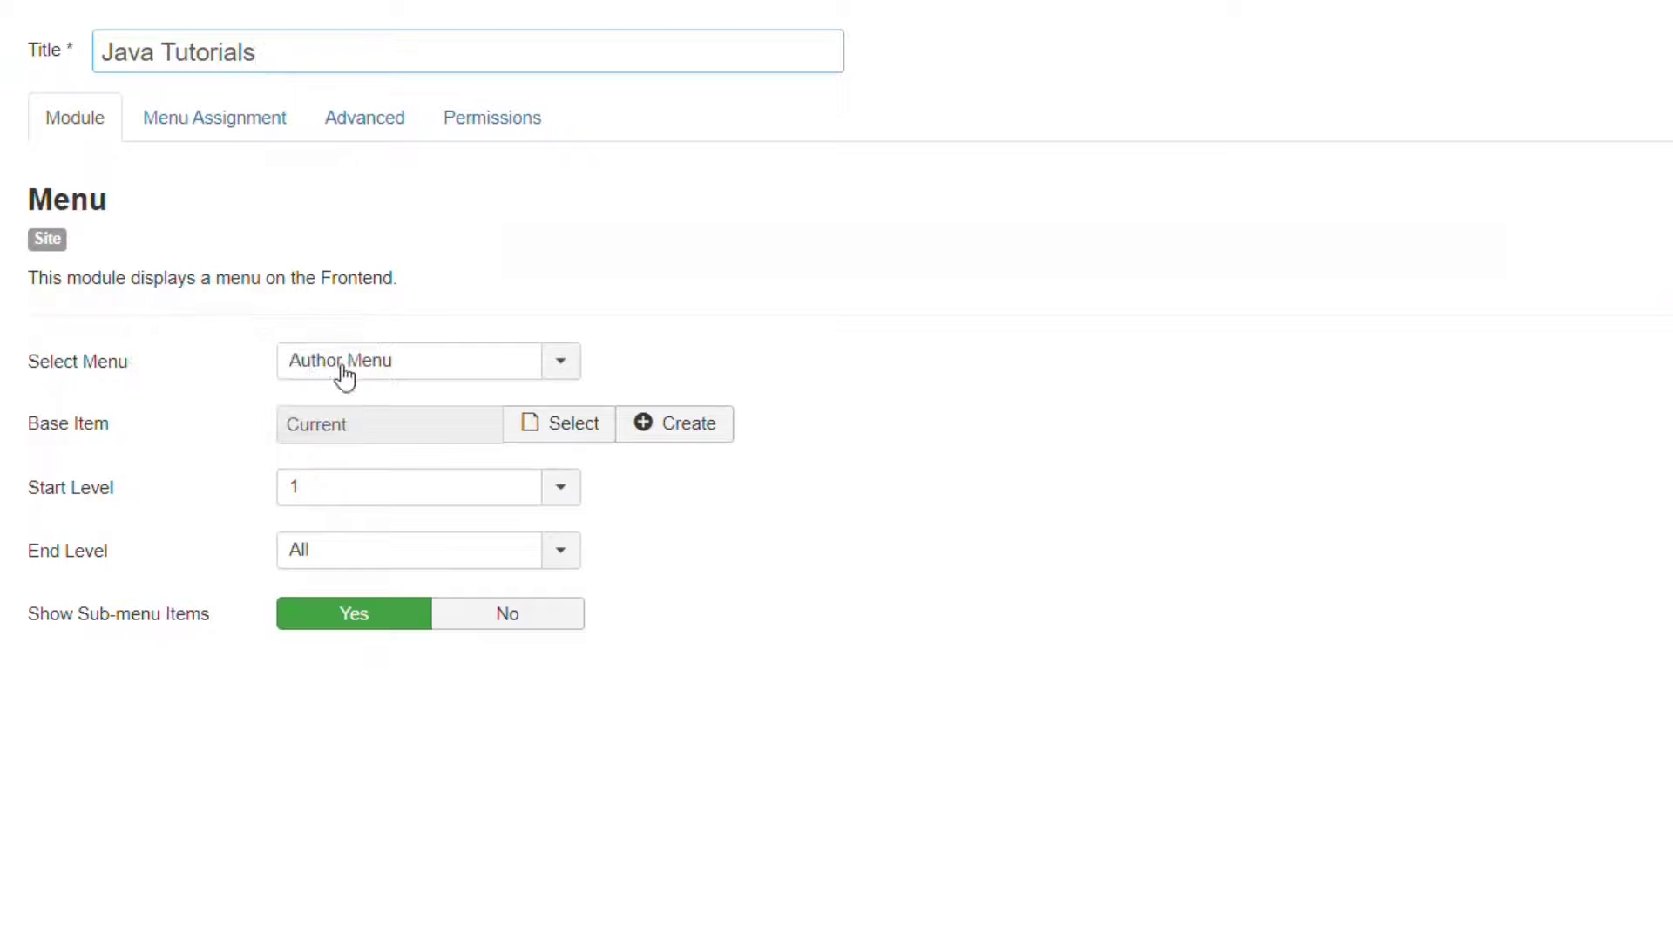
click(344, 375)
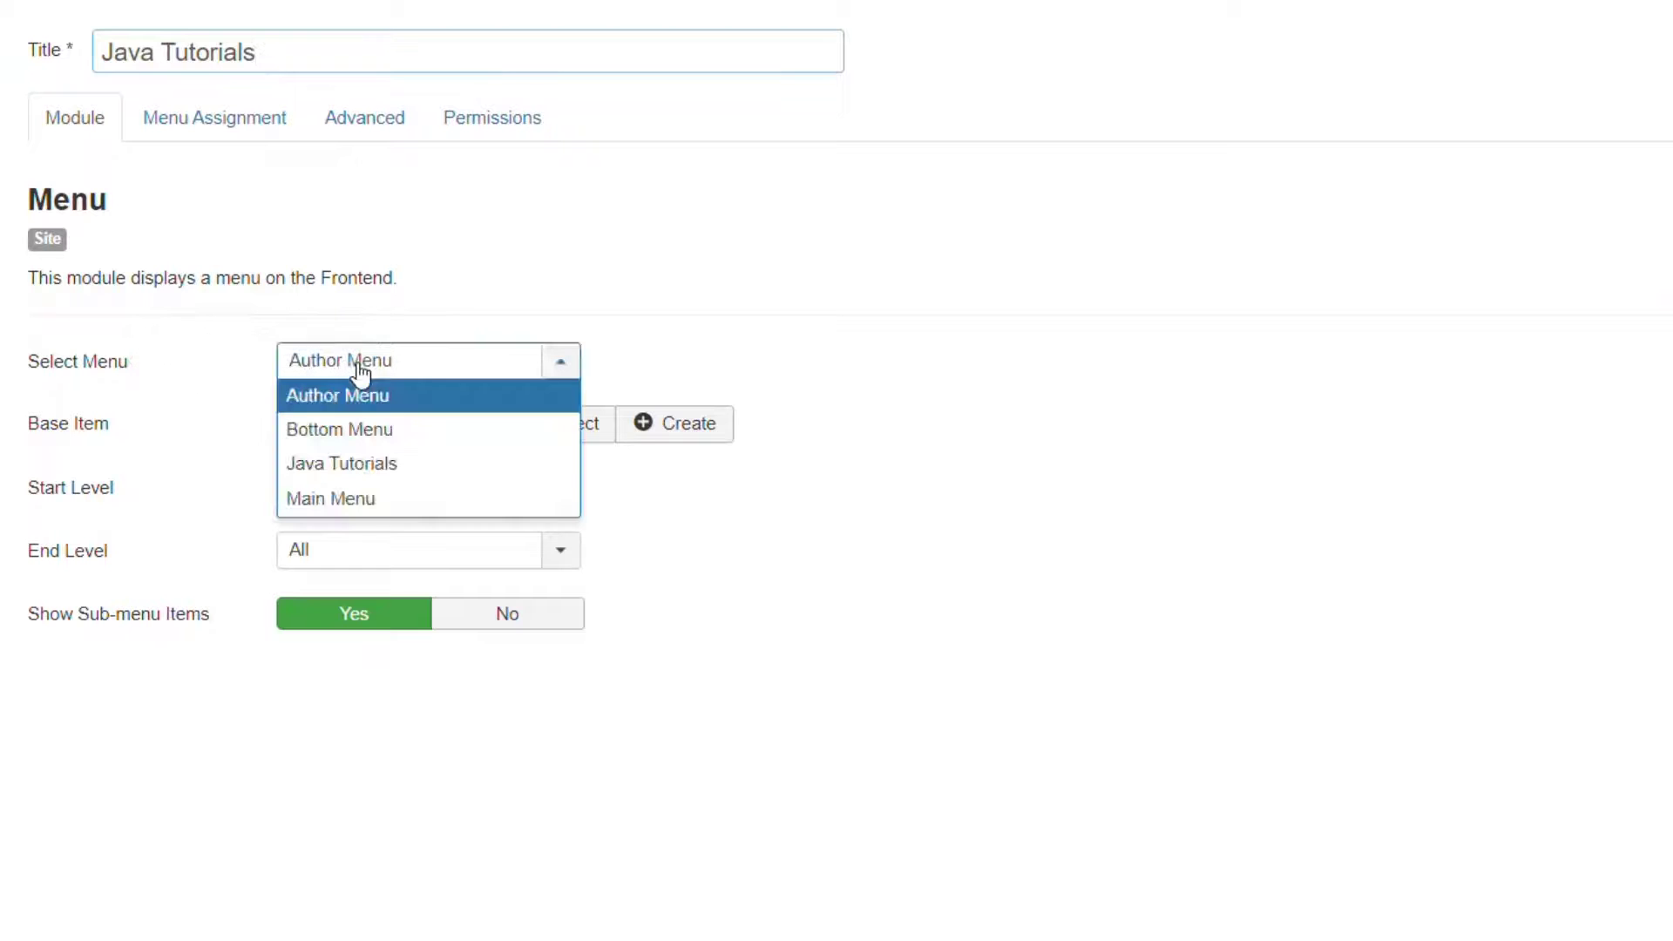
click(370, 471)
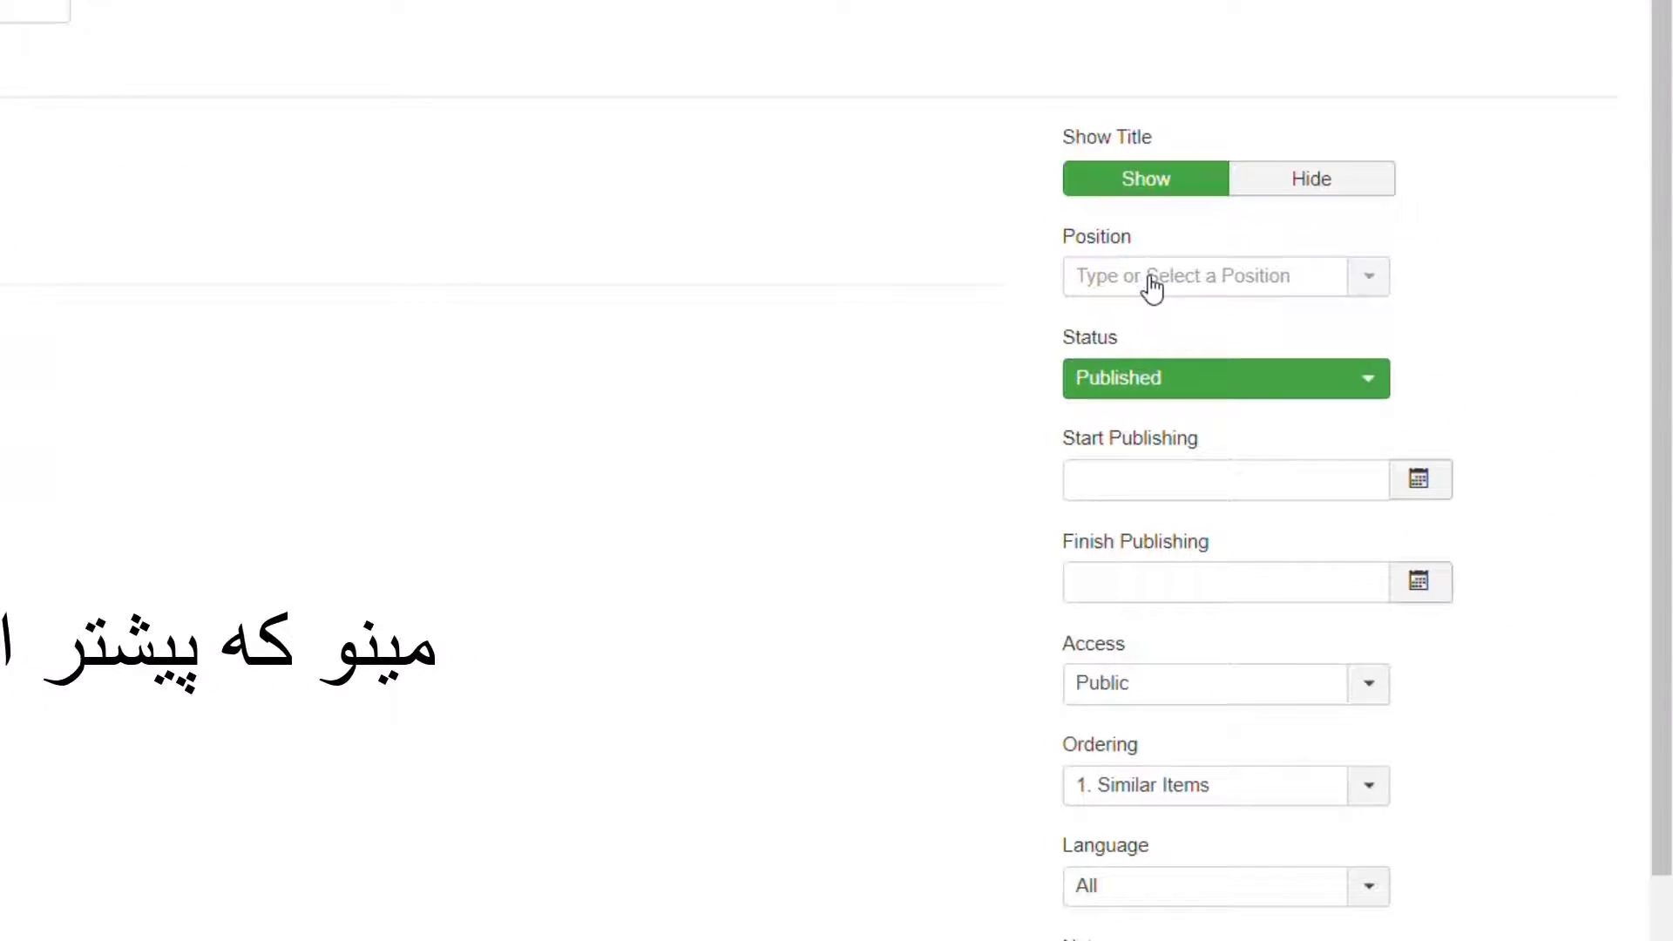
Assign the module to position Right middle [position-8] and save and close it.
click(1152, 288)
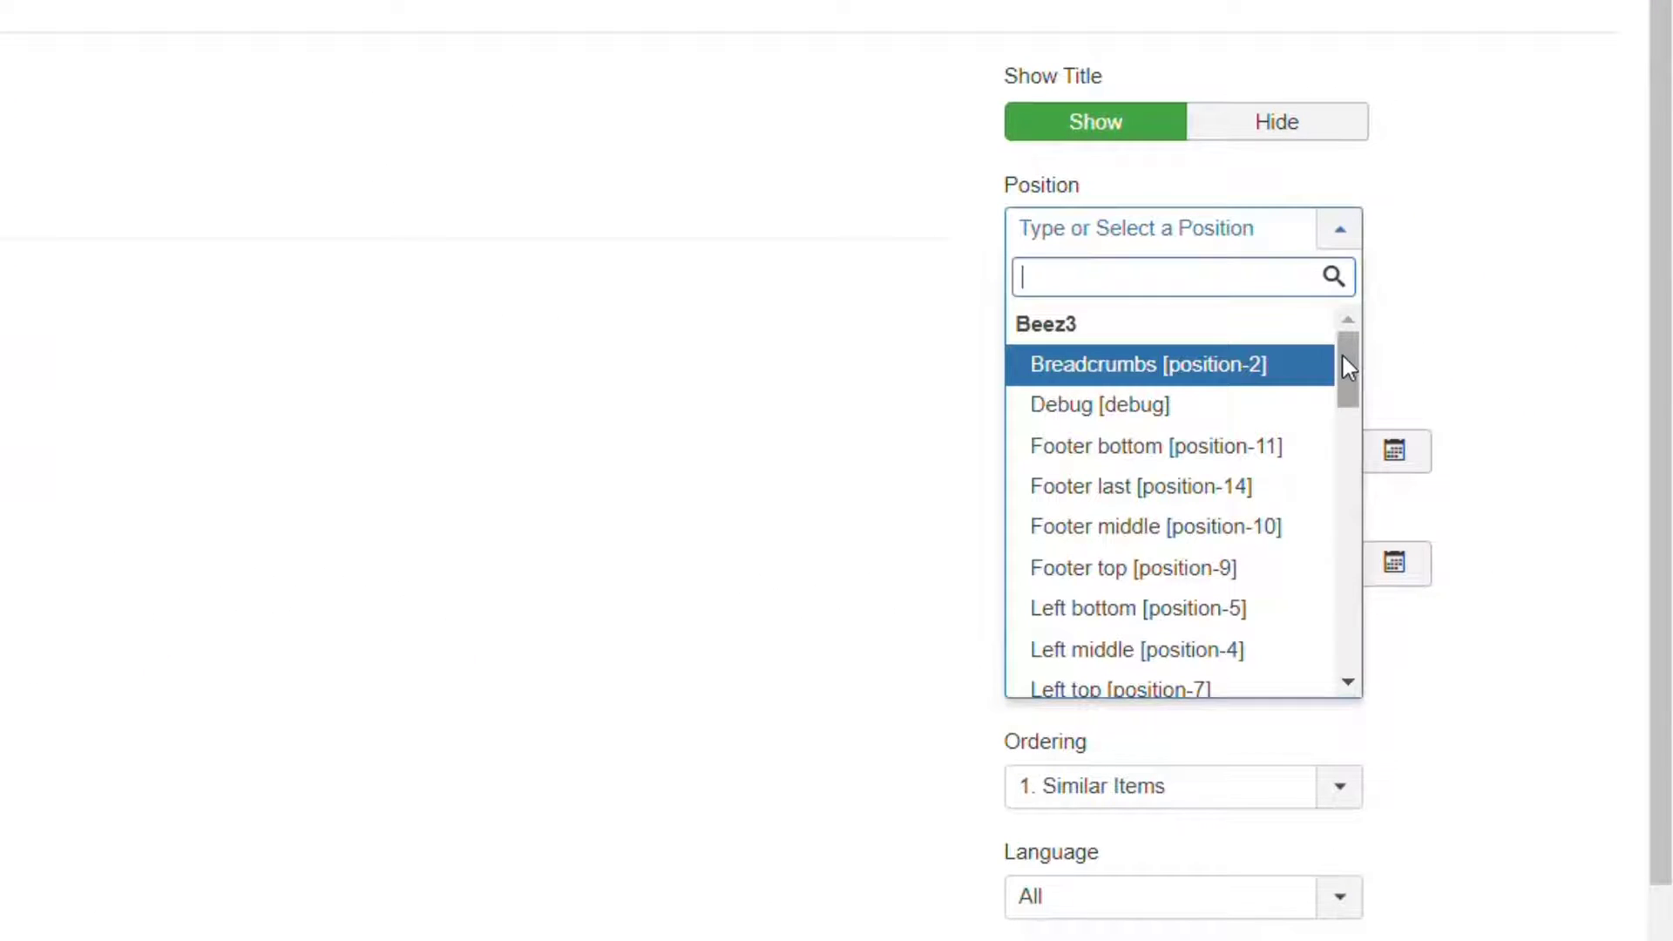
drag(1342, 352, 1347, 450)
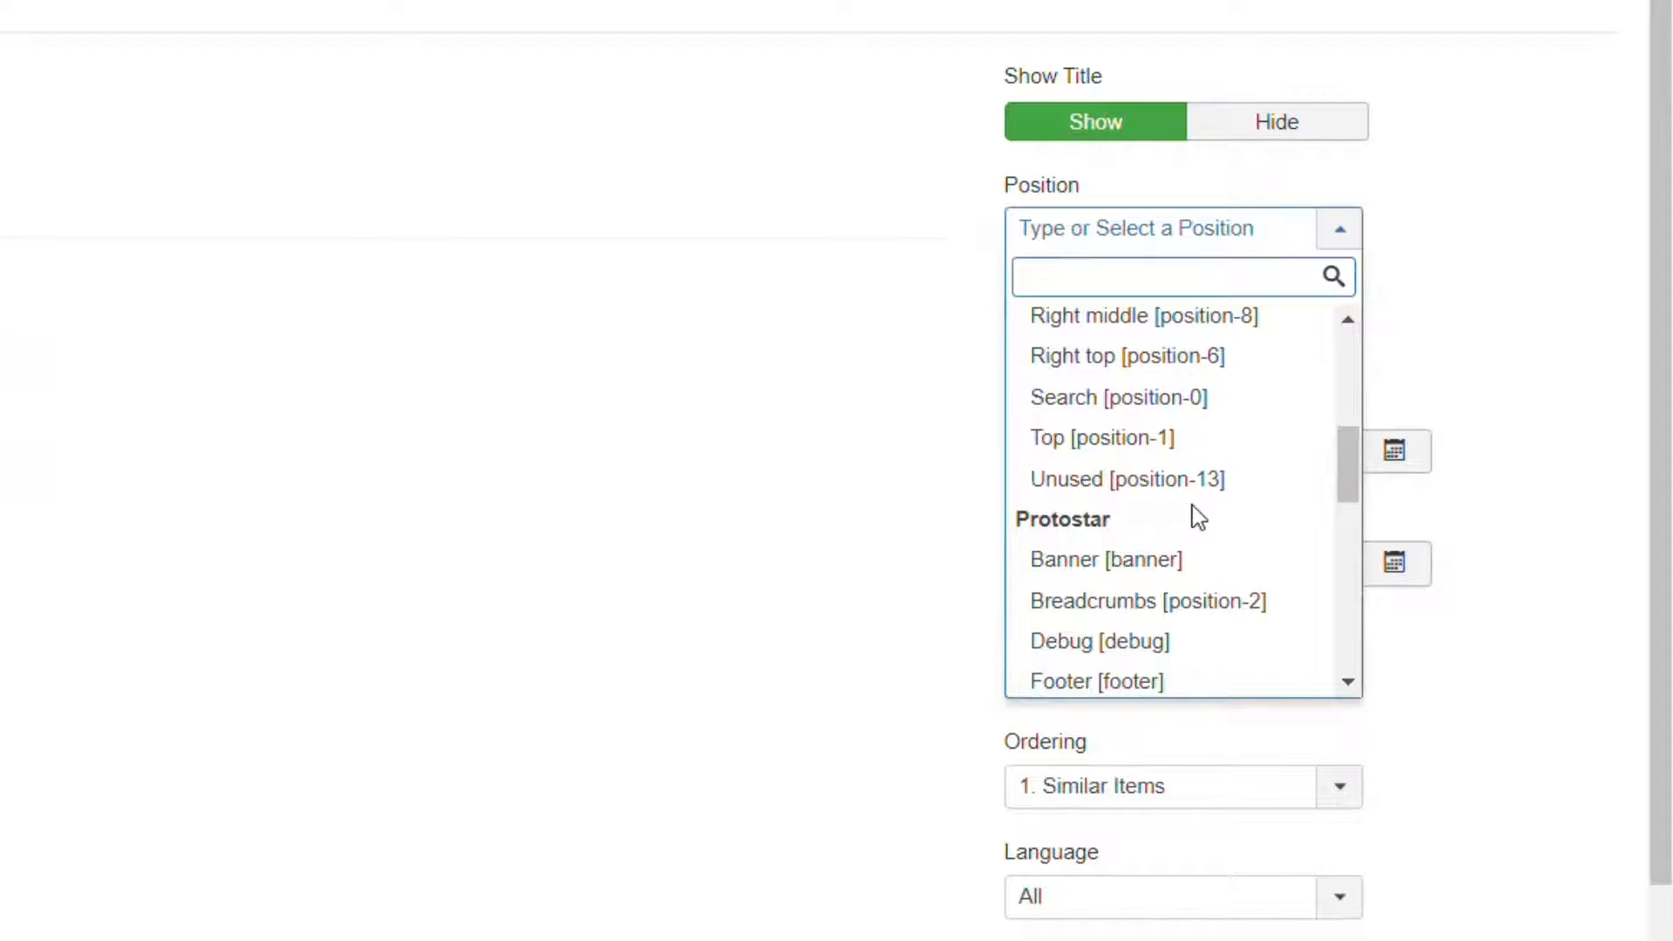
scroll(1313, 444, up, 5)
drag(1357, 373, 1364, 452)
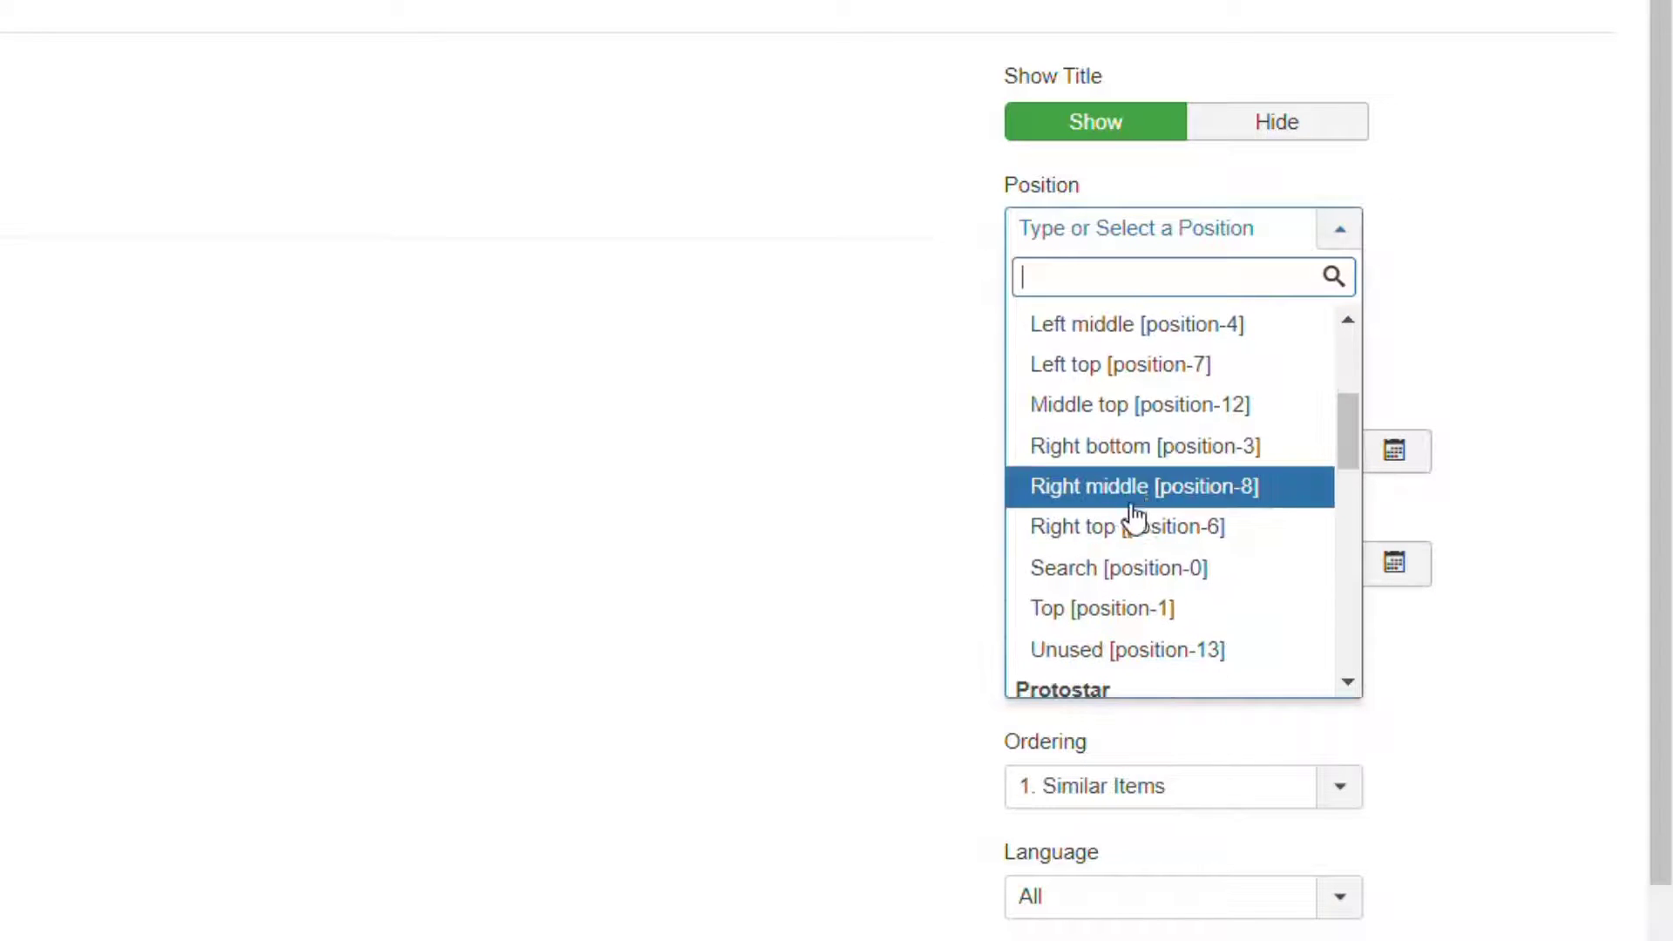
scroll(1159, 575, up, 1)
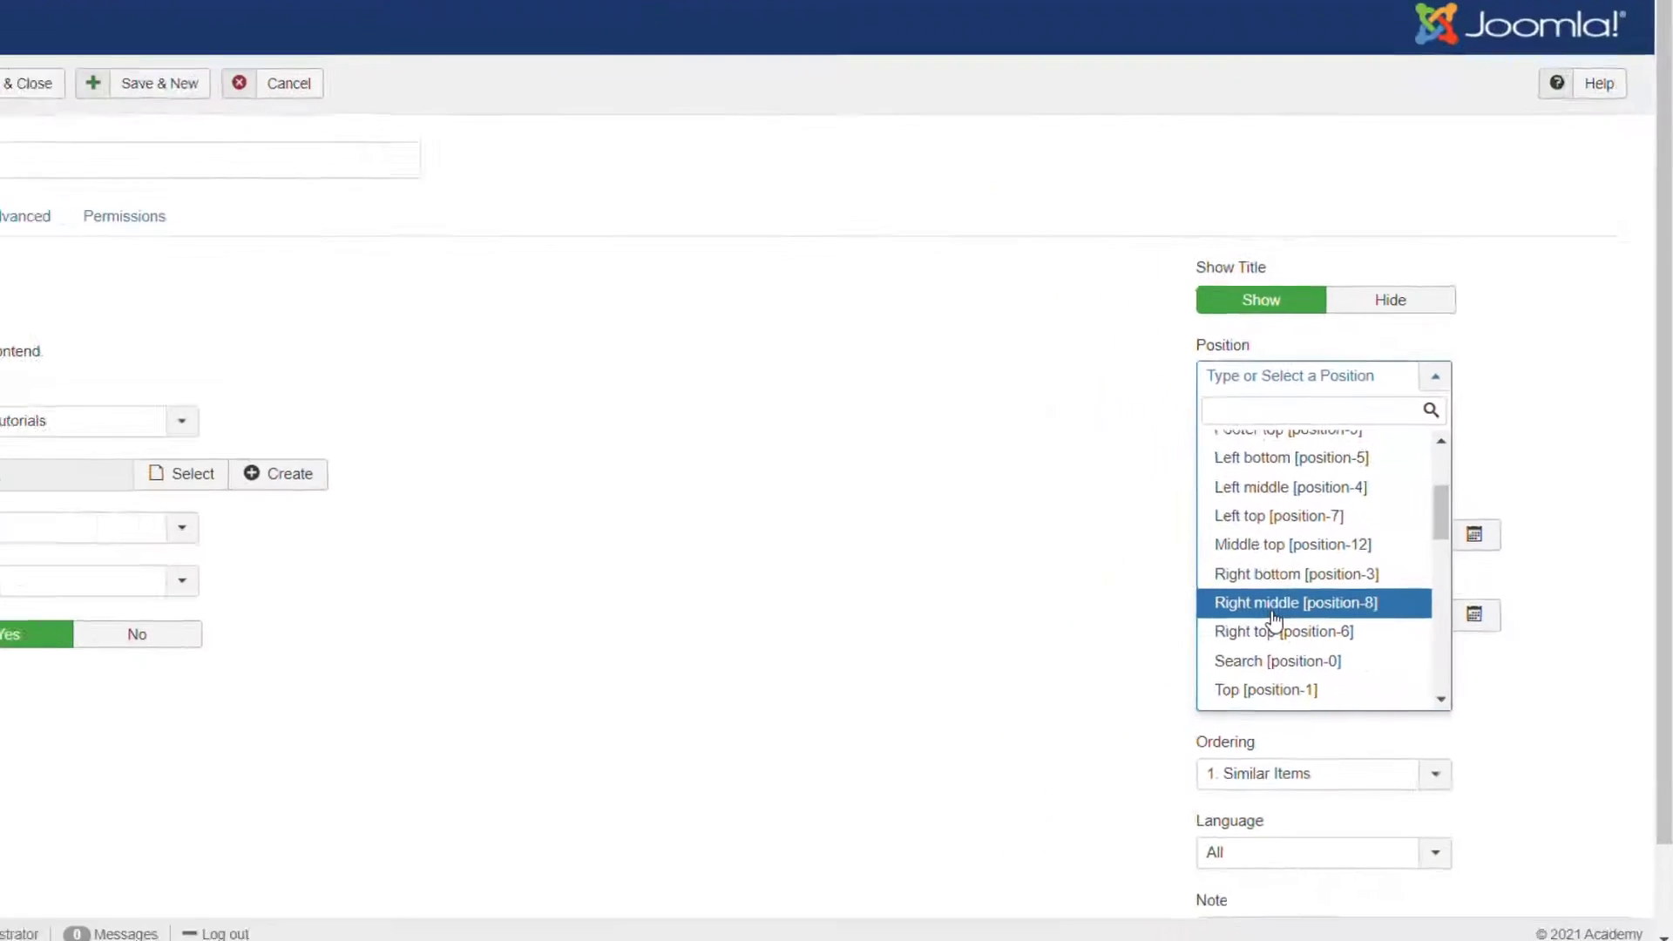
click(1273, 606)
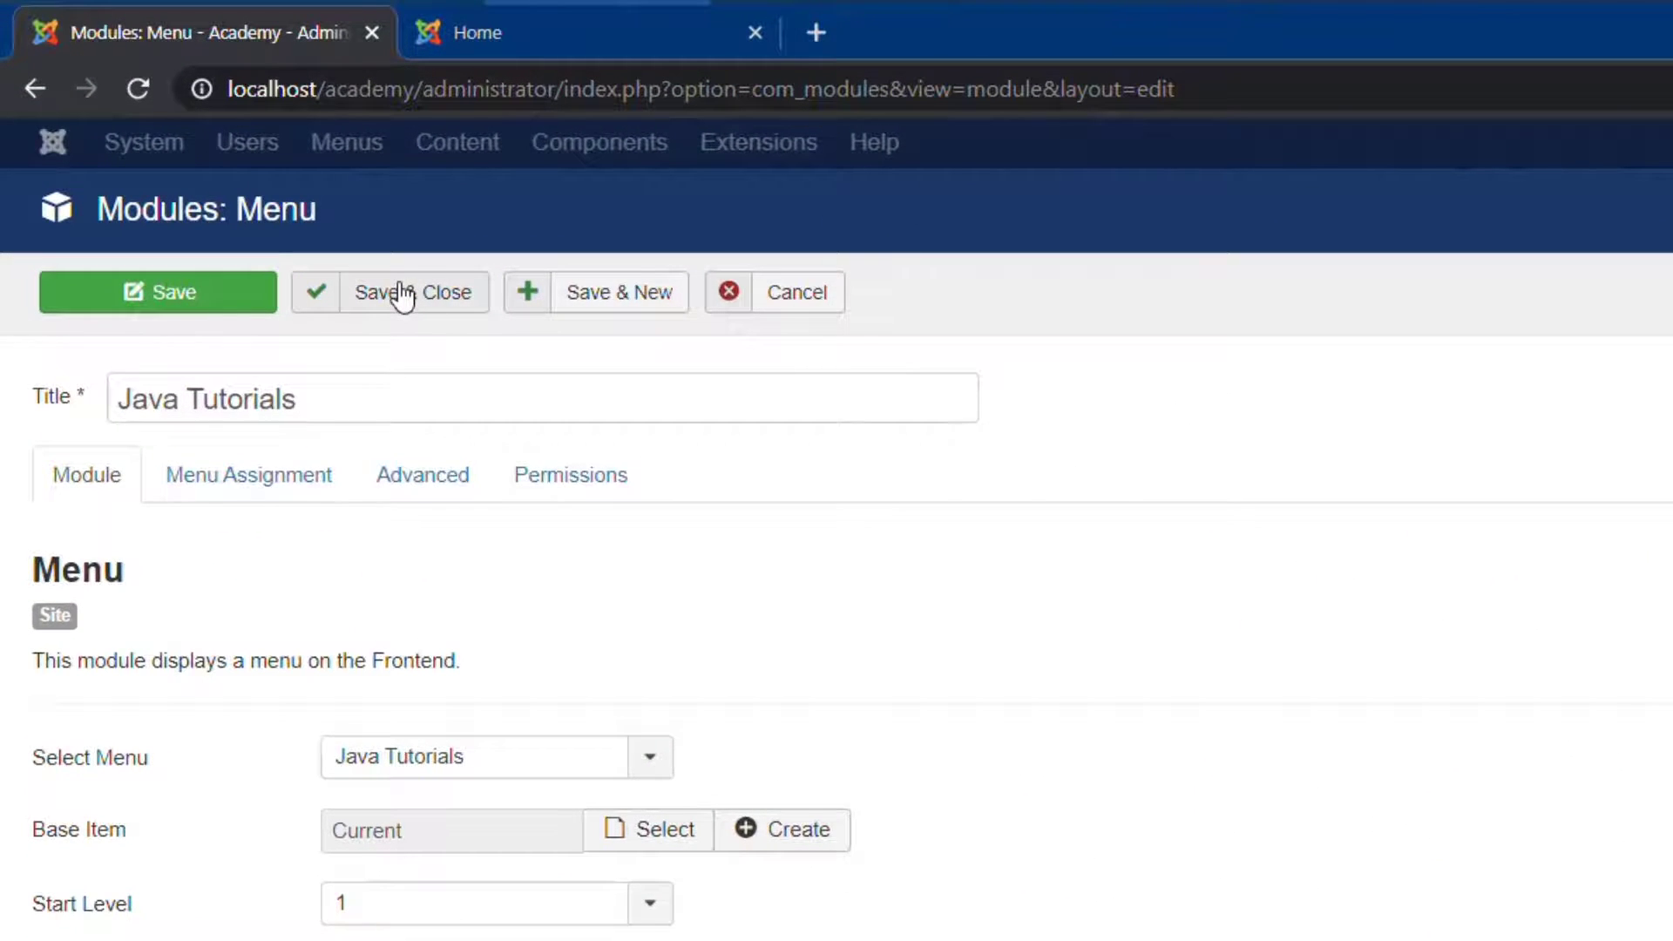
click(403, 296)
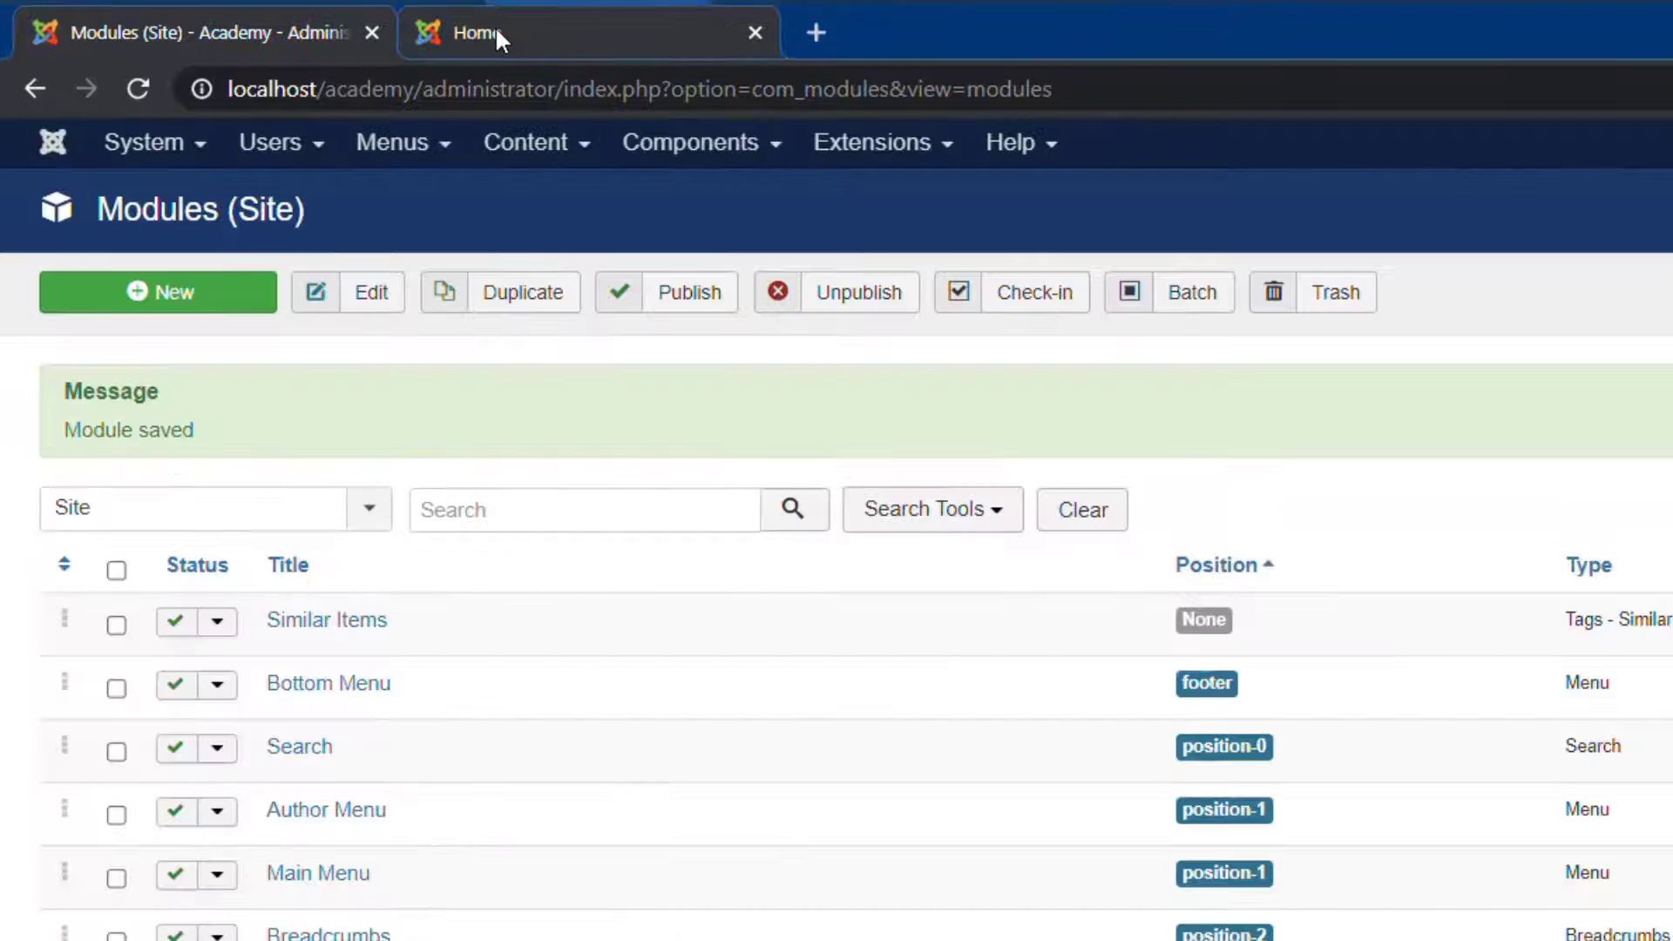
Reload the front-end home page and follow Java Fundamentals in the Java Tutorials menu.
click(495, 26)
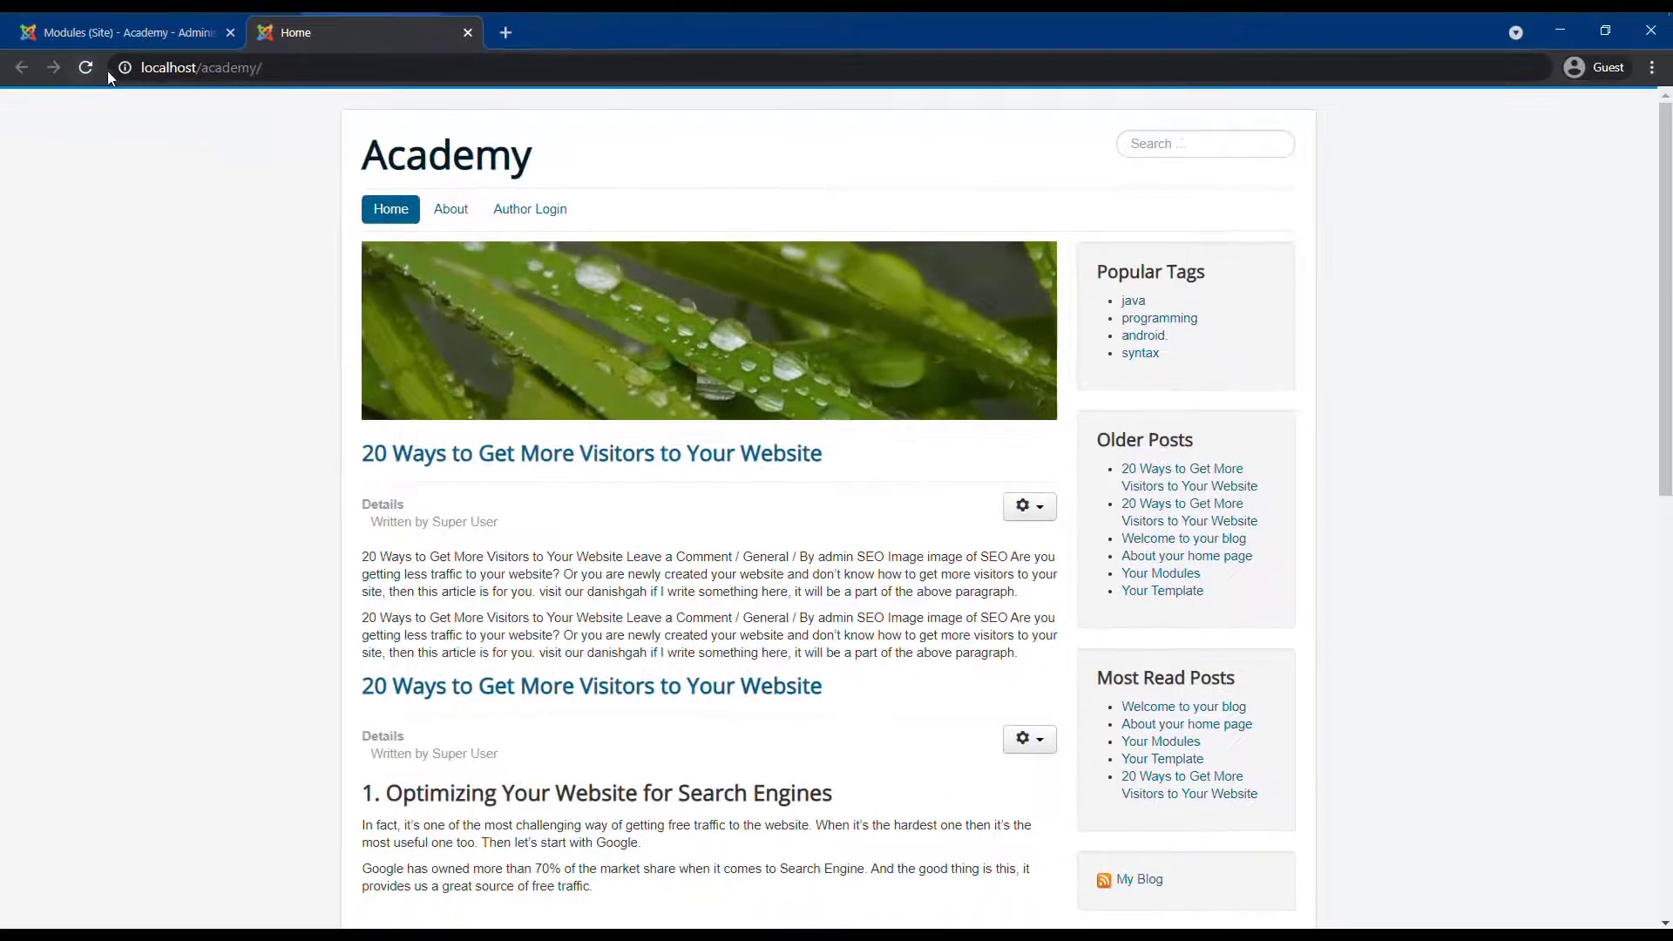
click(87, 68)
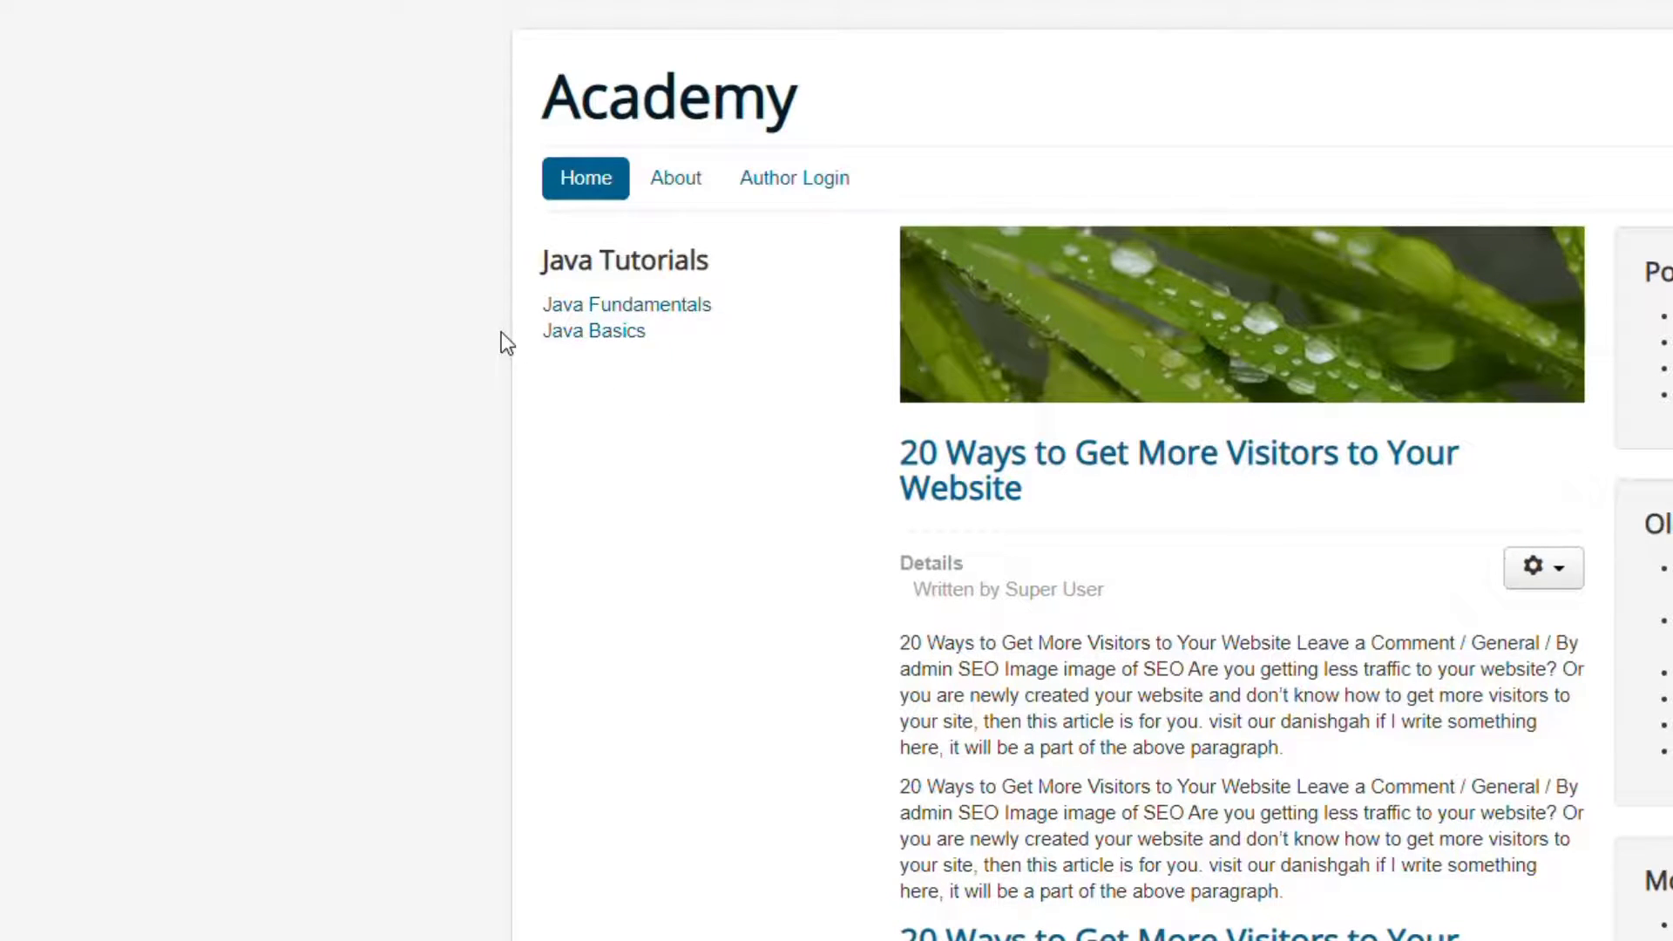
drag(710, 261, 529, 269)
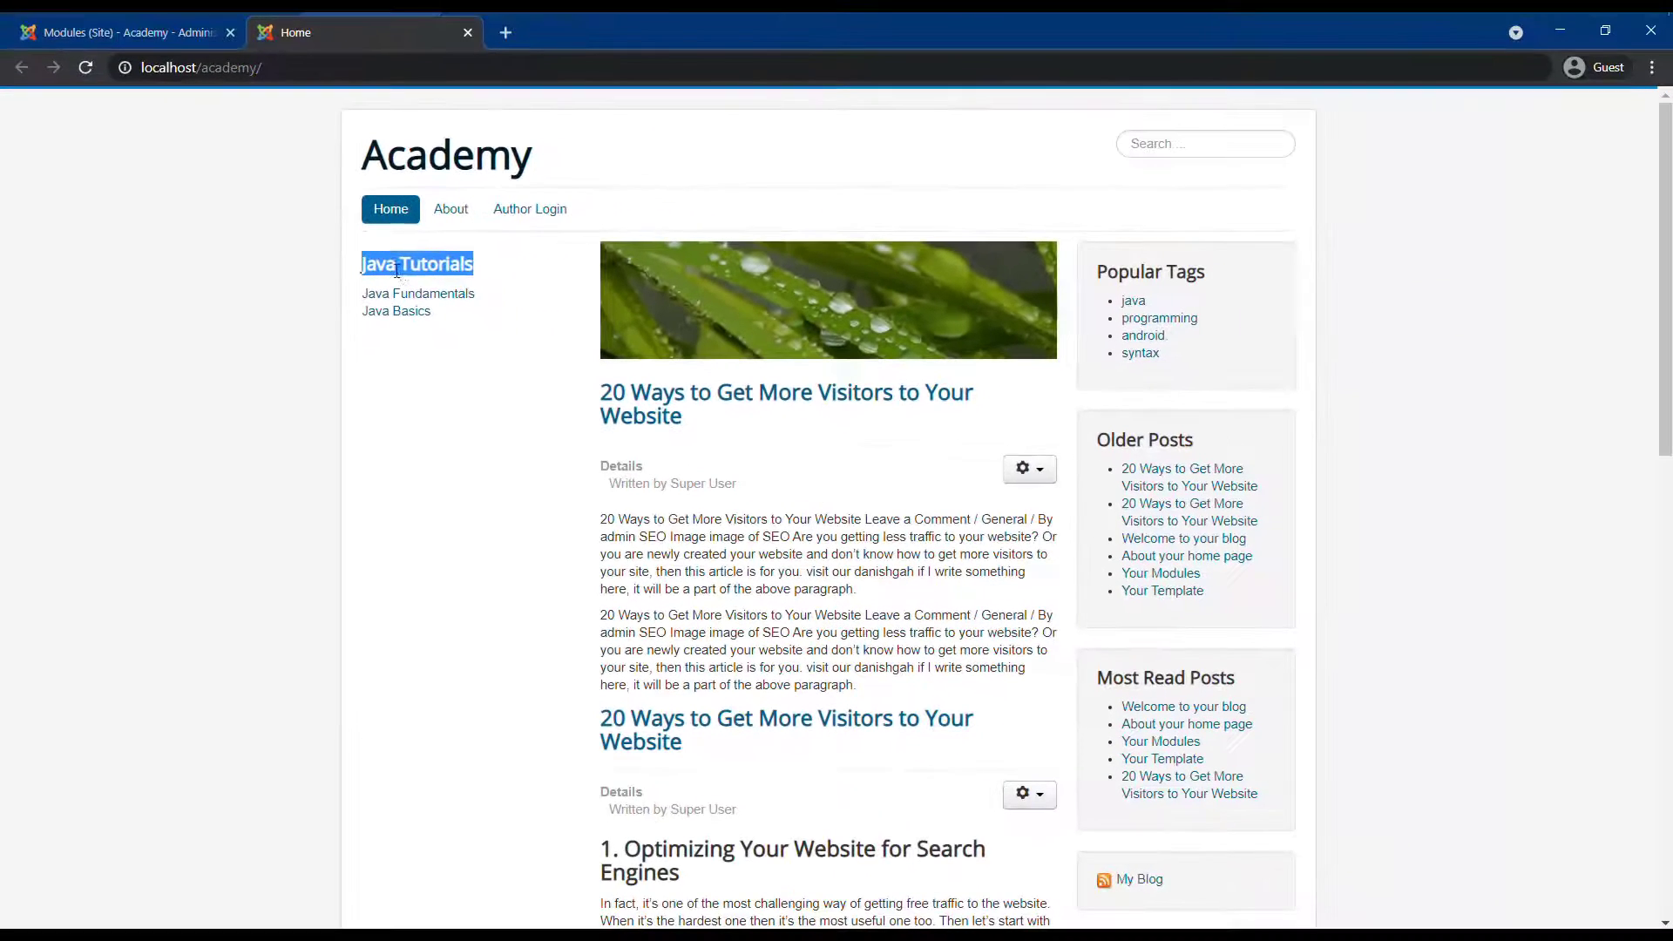
click(436, 297)
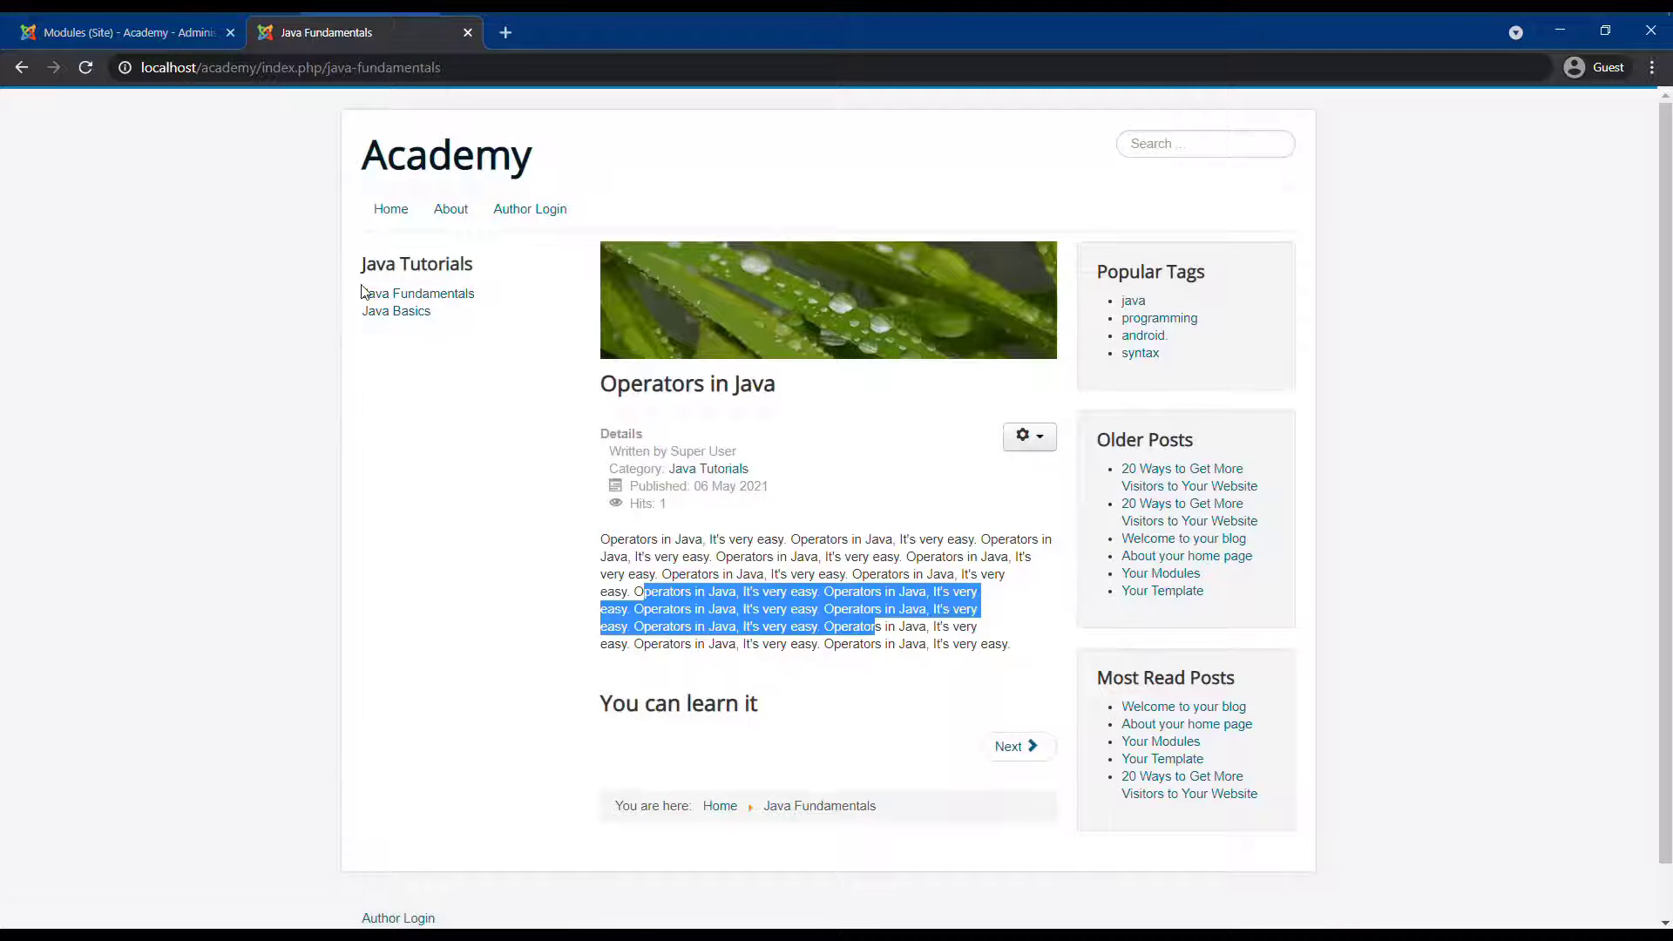